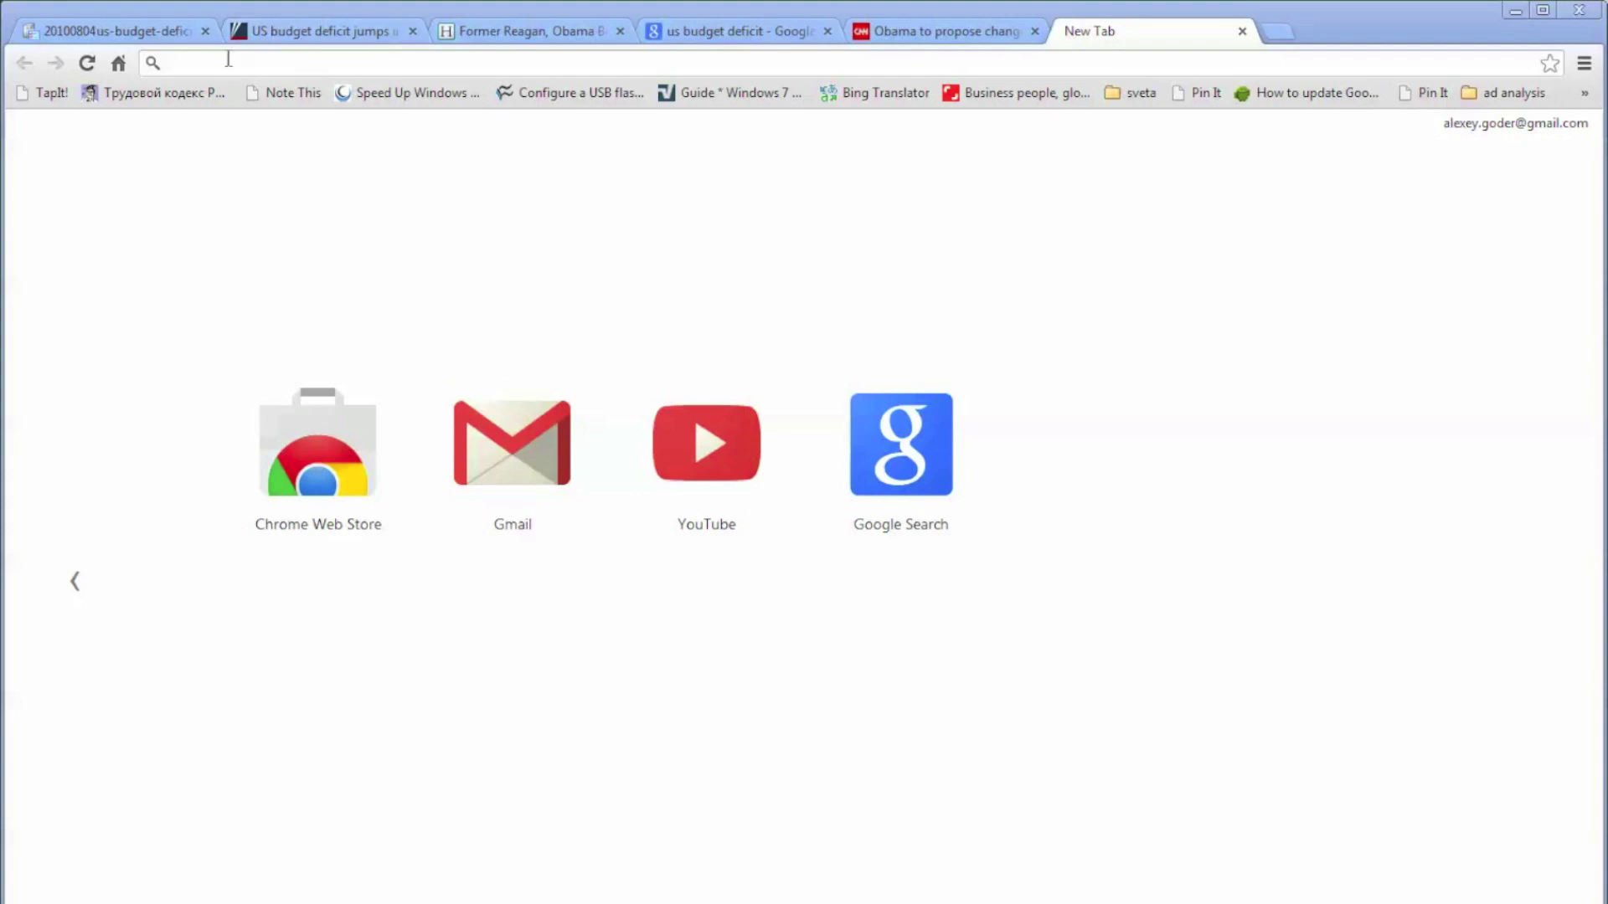
- Go to keeppy.com using the address-bar autocomplete for 'ke'
type("k")
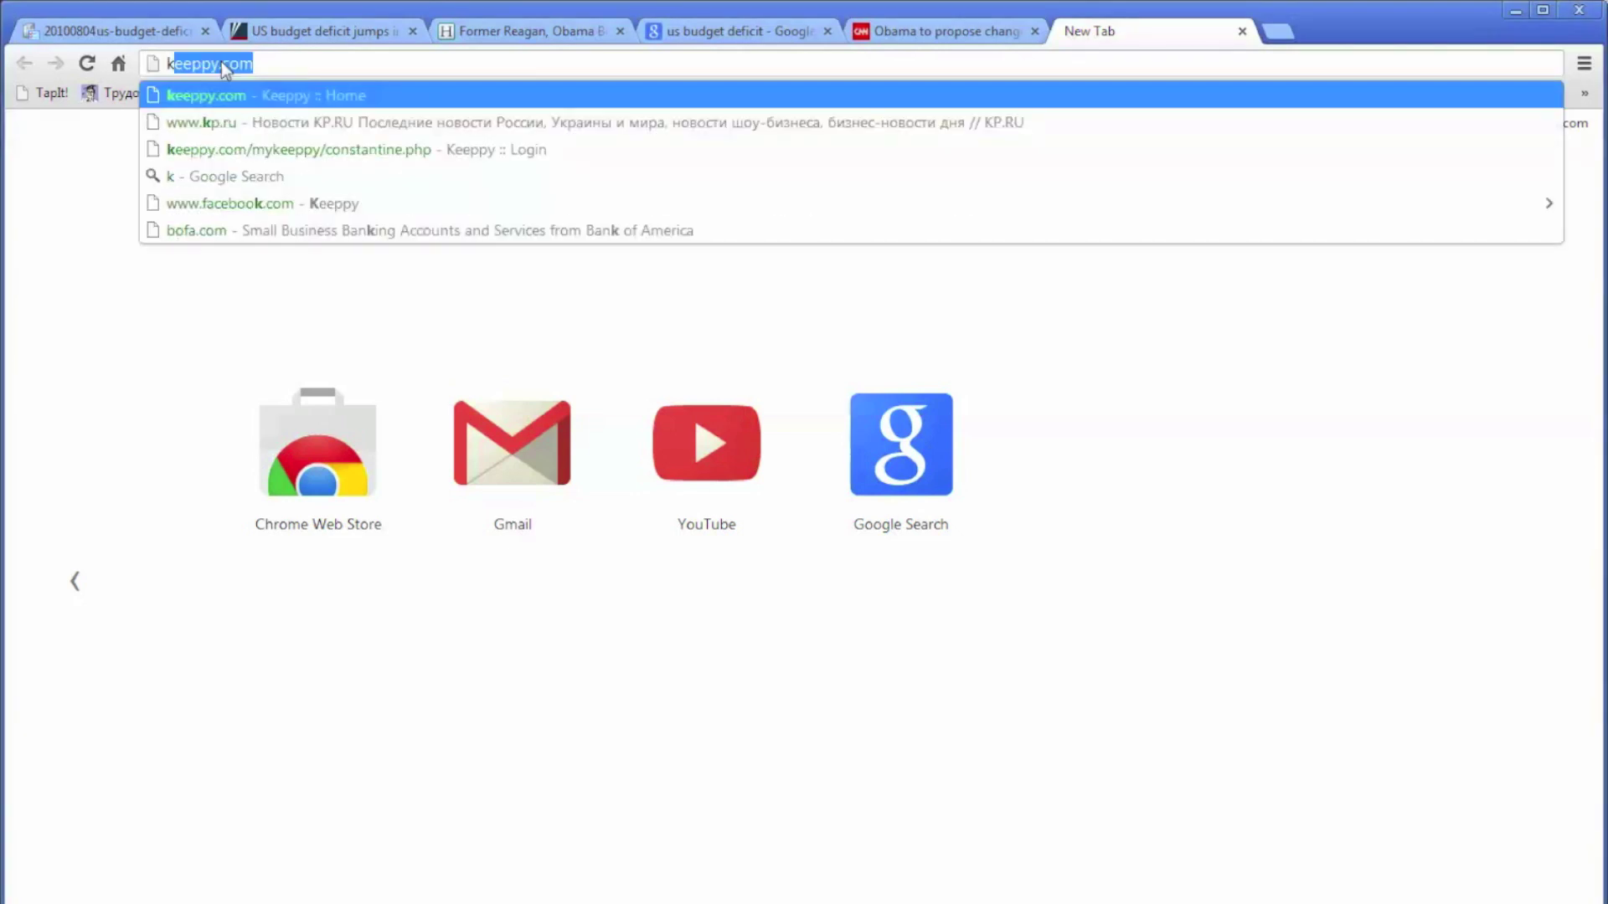
type("e")
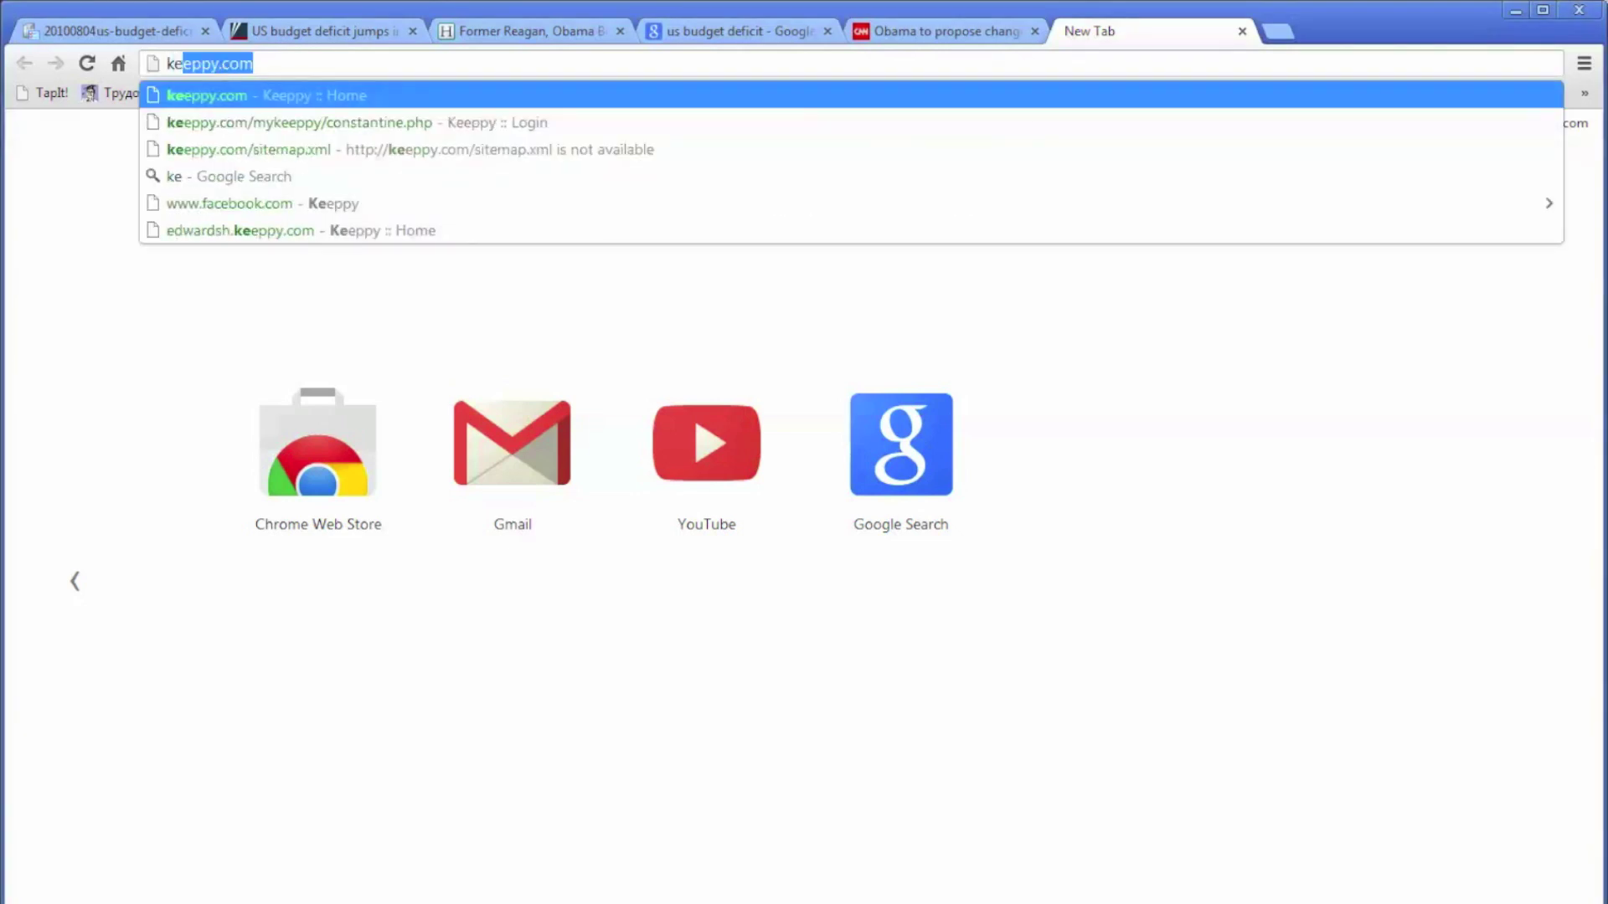
key("Return")
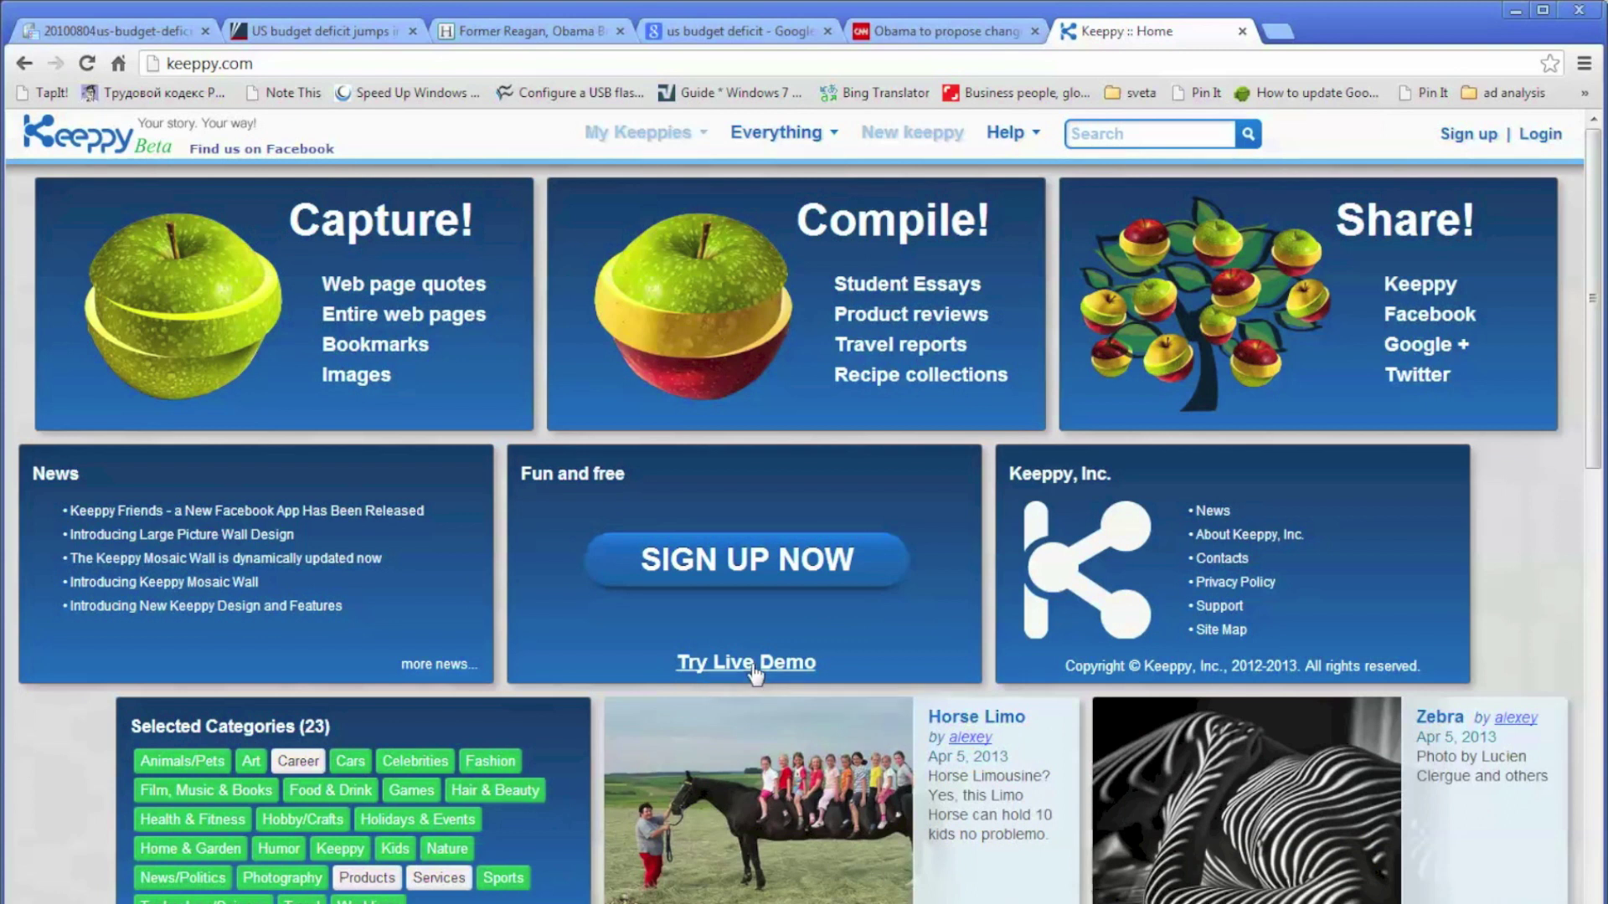
- Enter the Keeppy live demo and add the Keeppy extension to Chrome
left_click(754, 666)
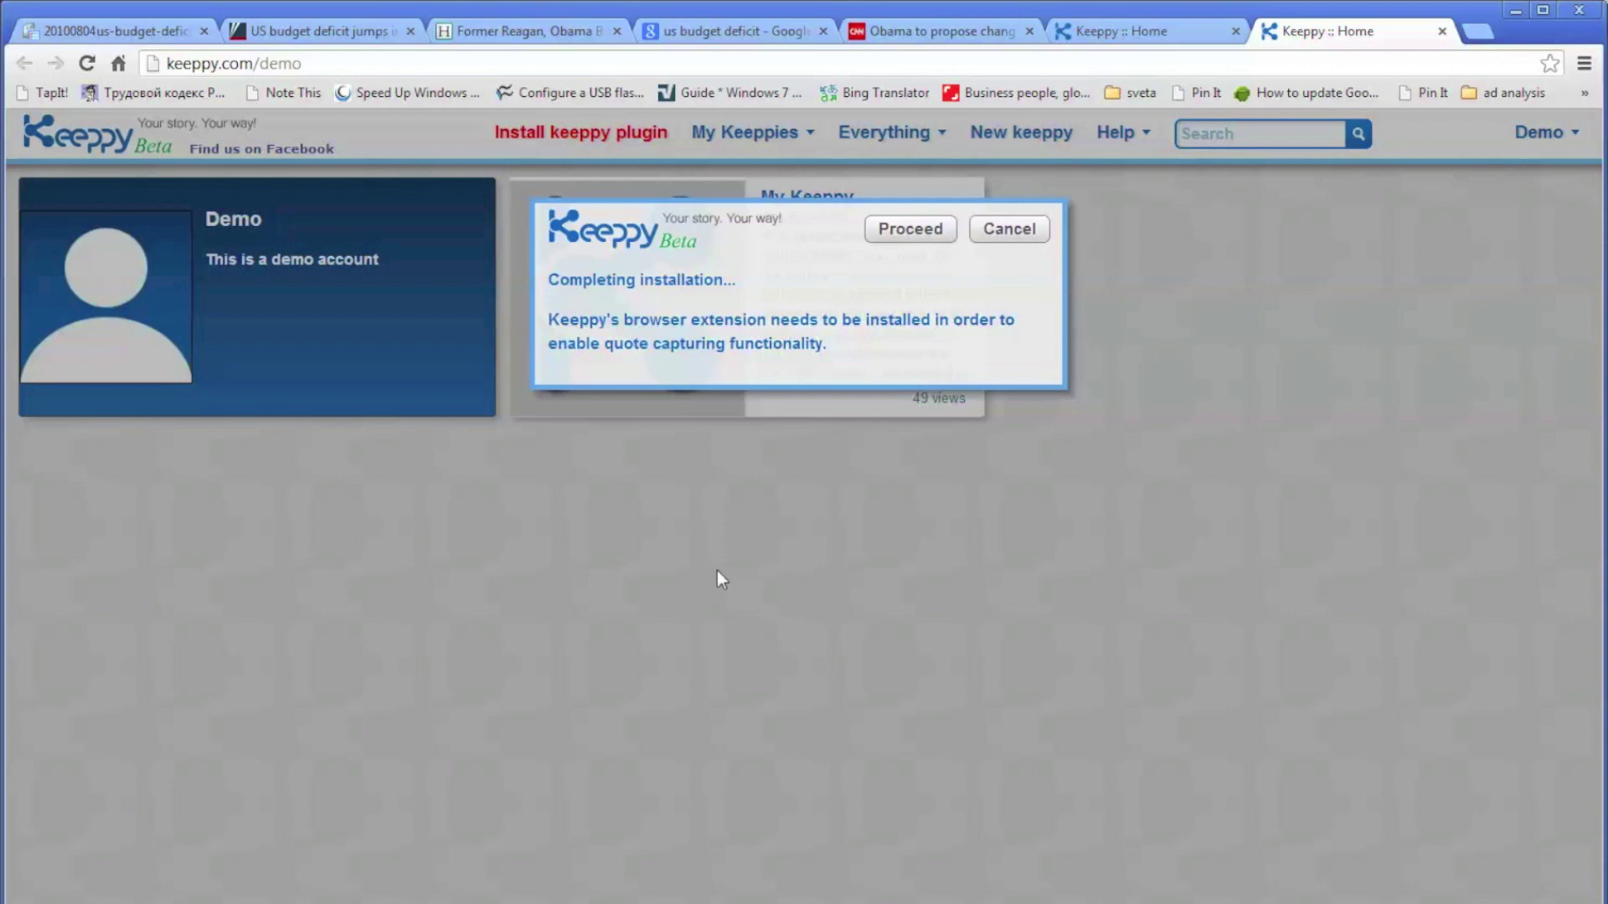
left_click(908, 242)
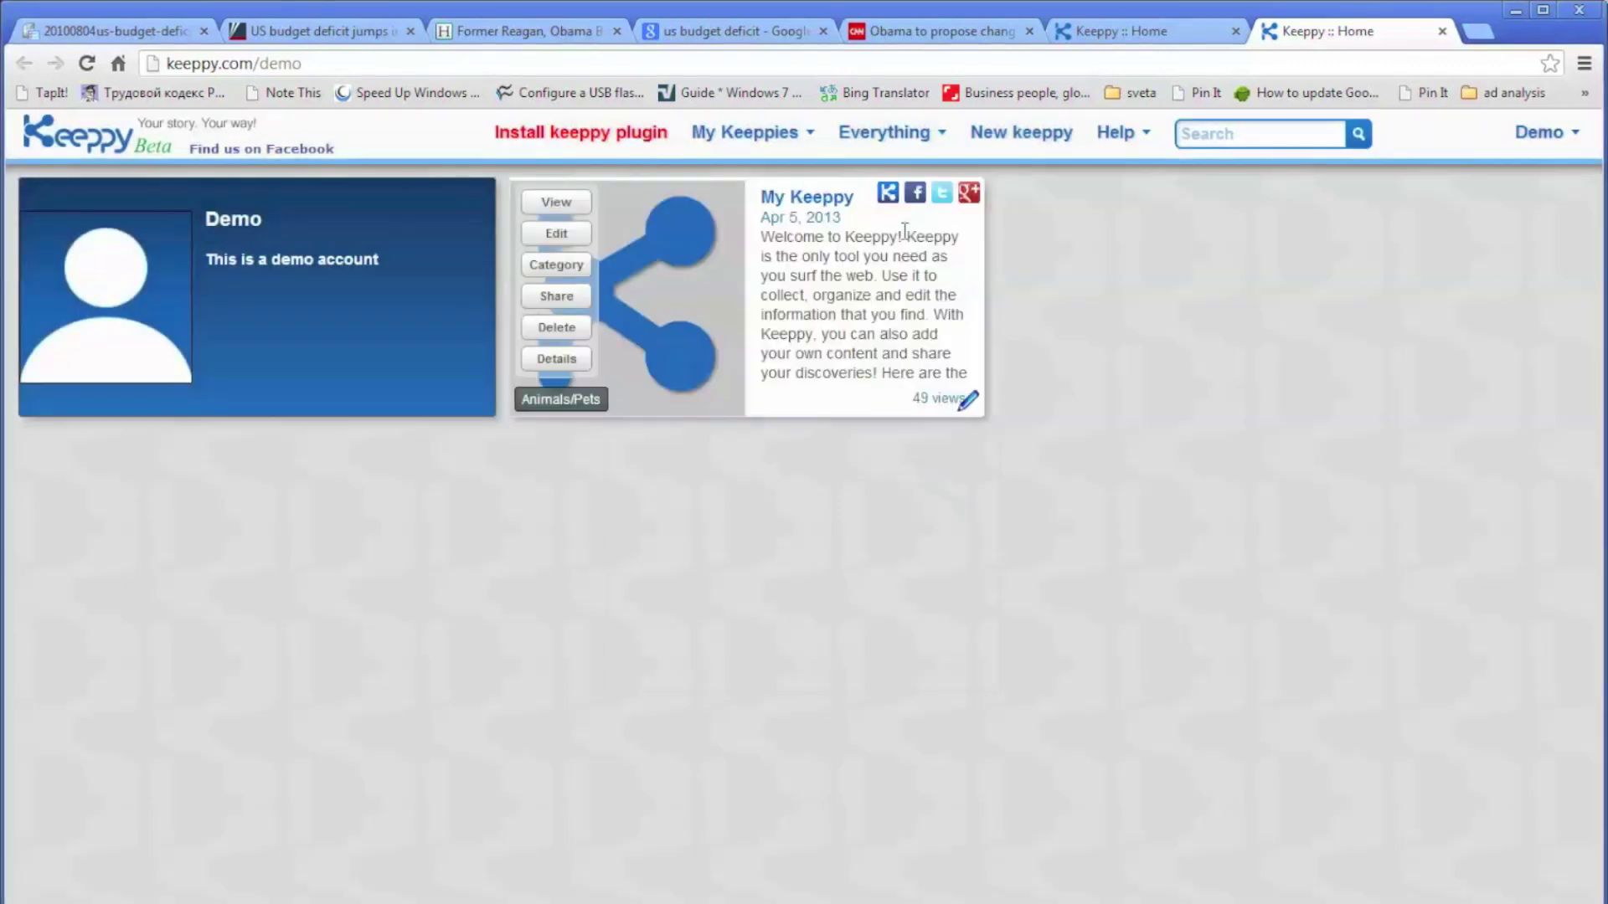
left_click(822, 666)
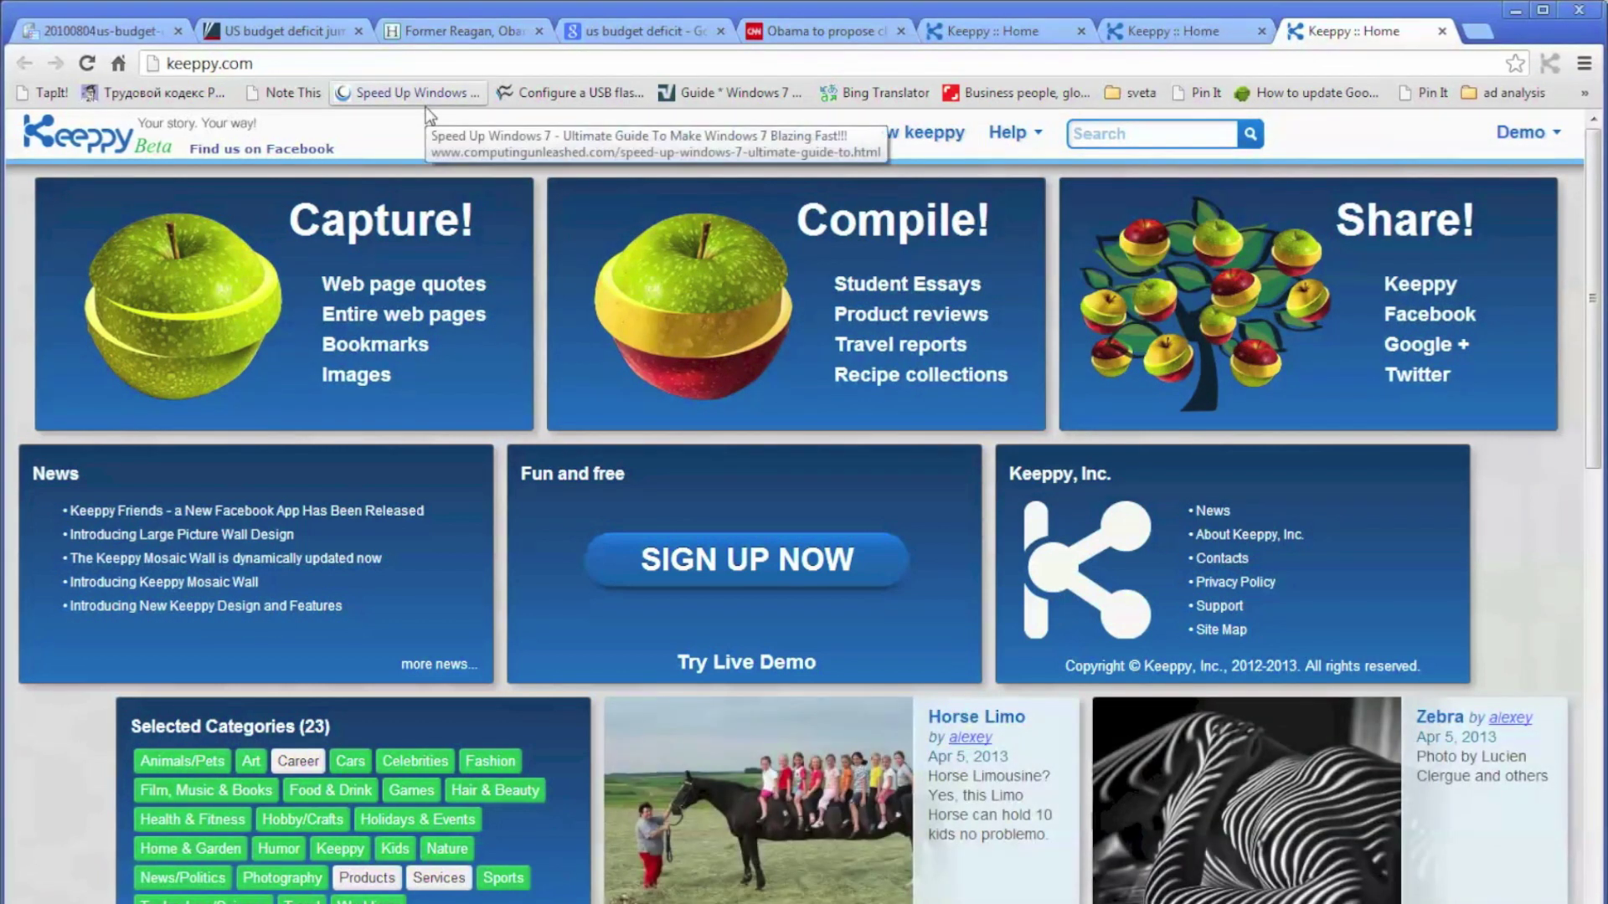
- List every keeppy of the demo account at keeppy.com/demo via My Keeppies > All
mouse_move(593, 134)
mouse_move(749, 134)
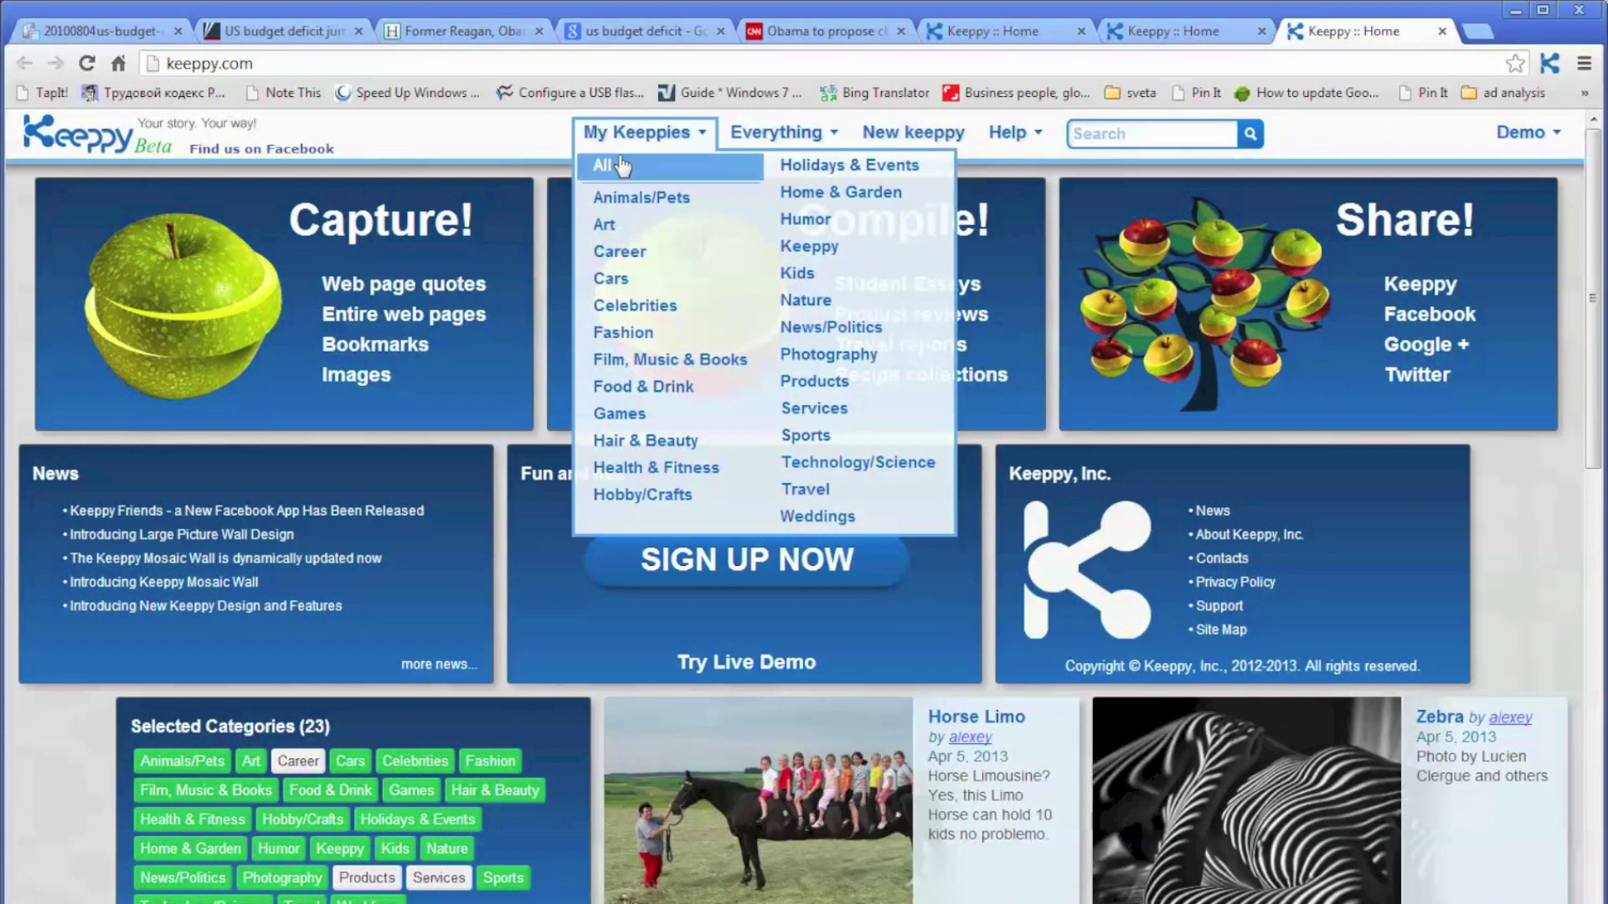
left_click(614, 167)
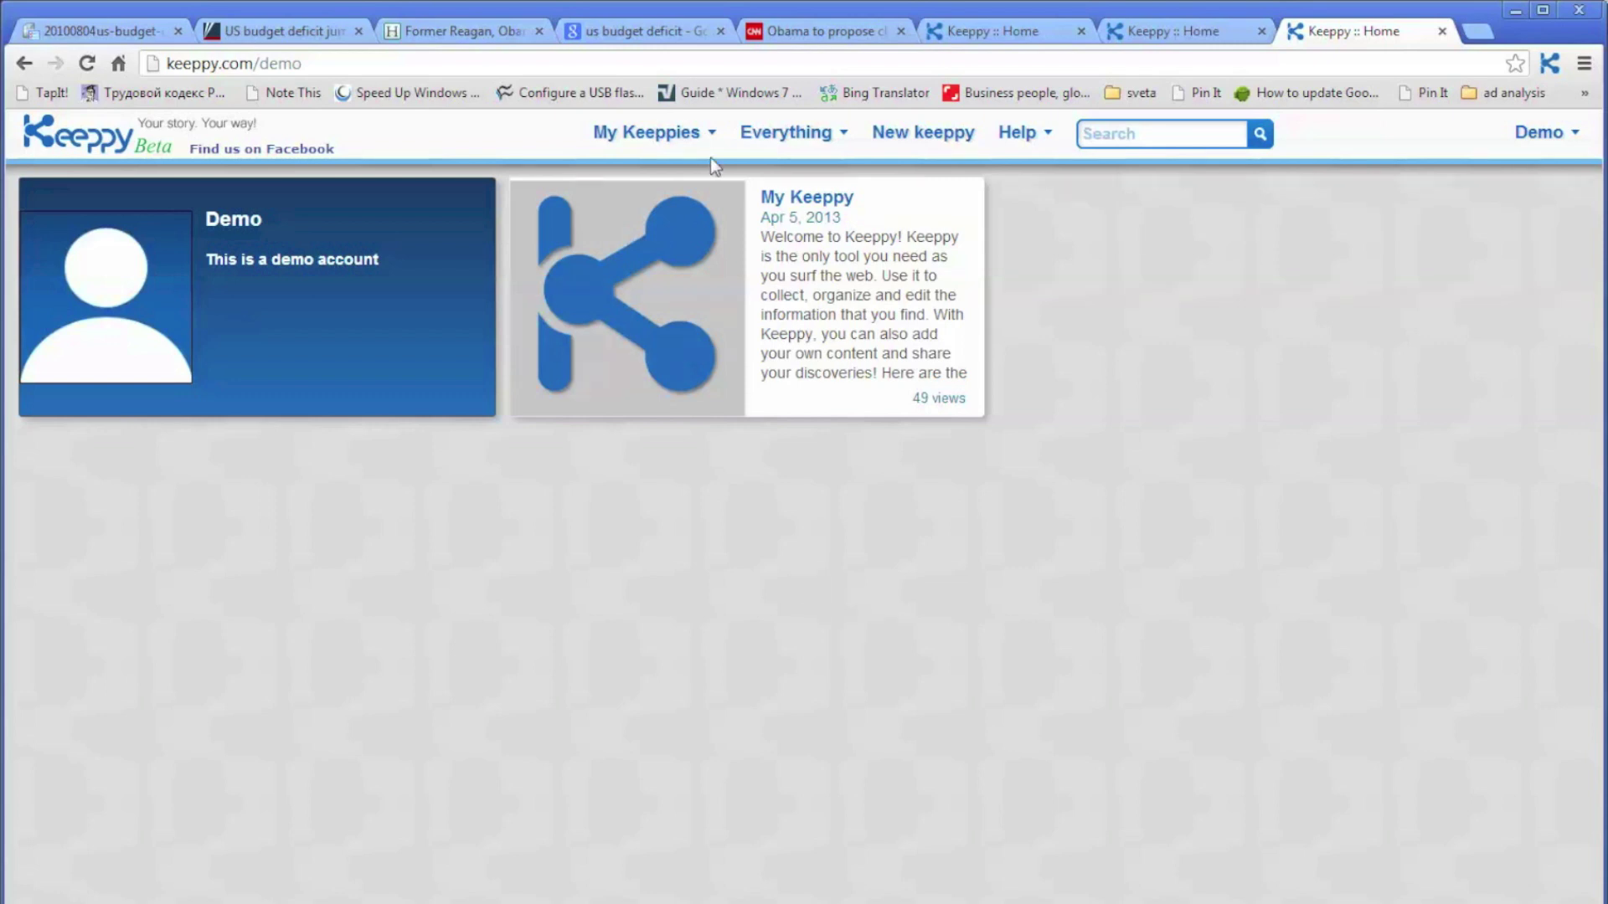
- Create an empty keeppy titled 'US Budget Deficit' from the New keeppy form
left_click(924, 133)
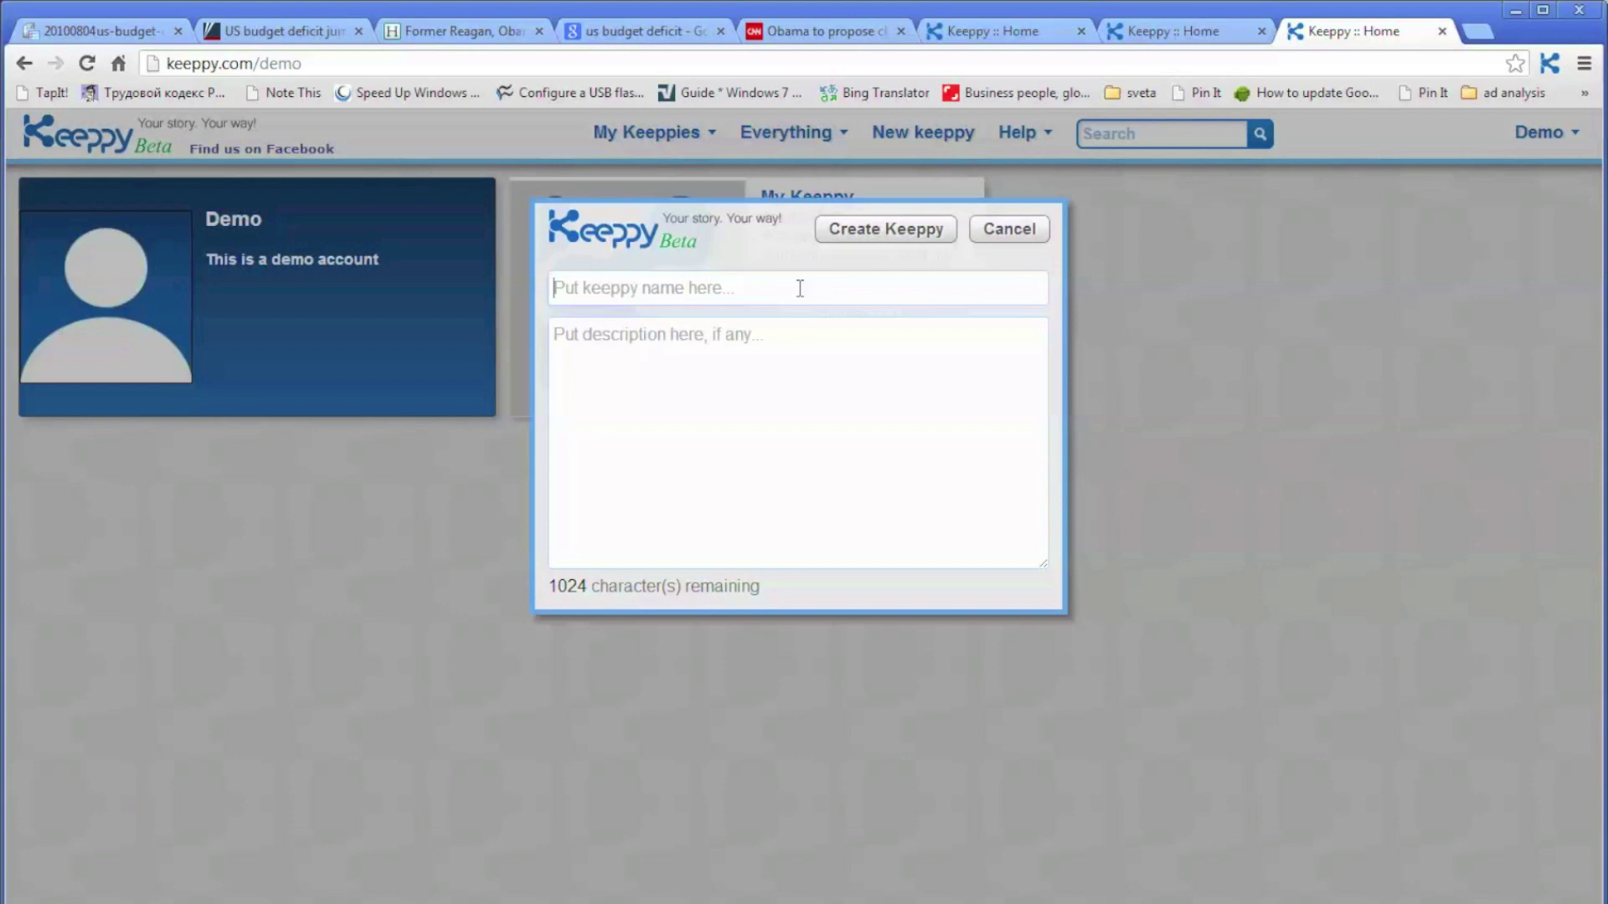
type("U")
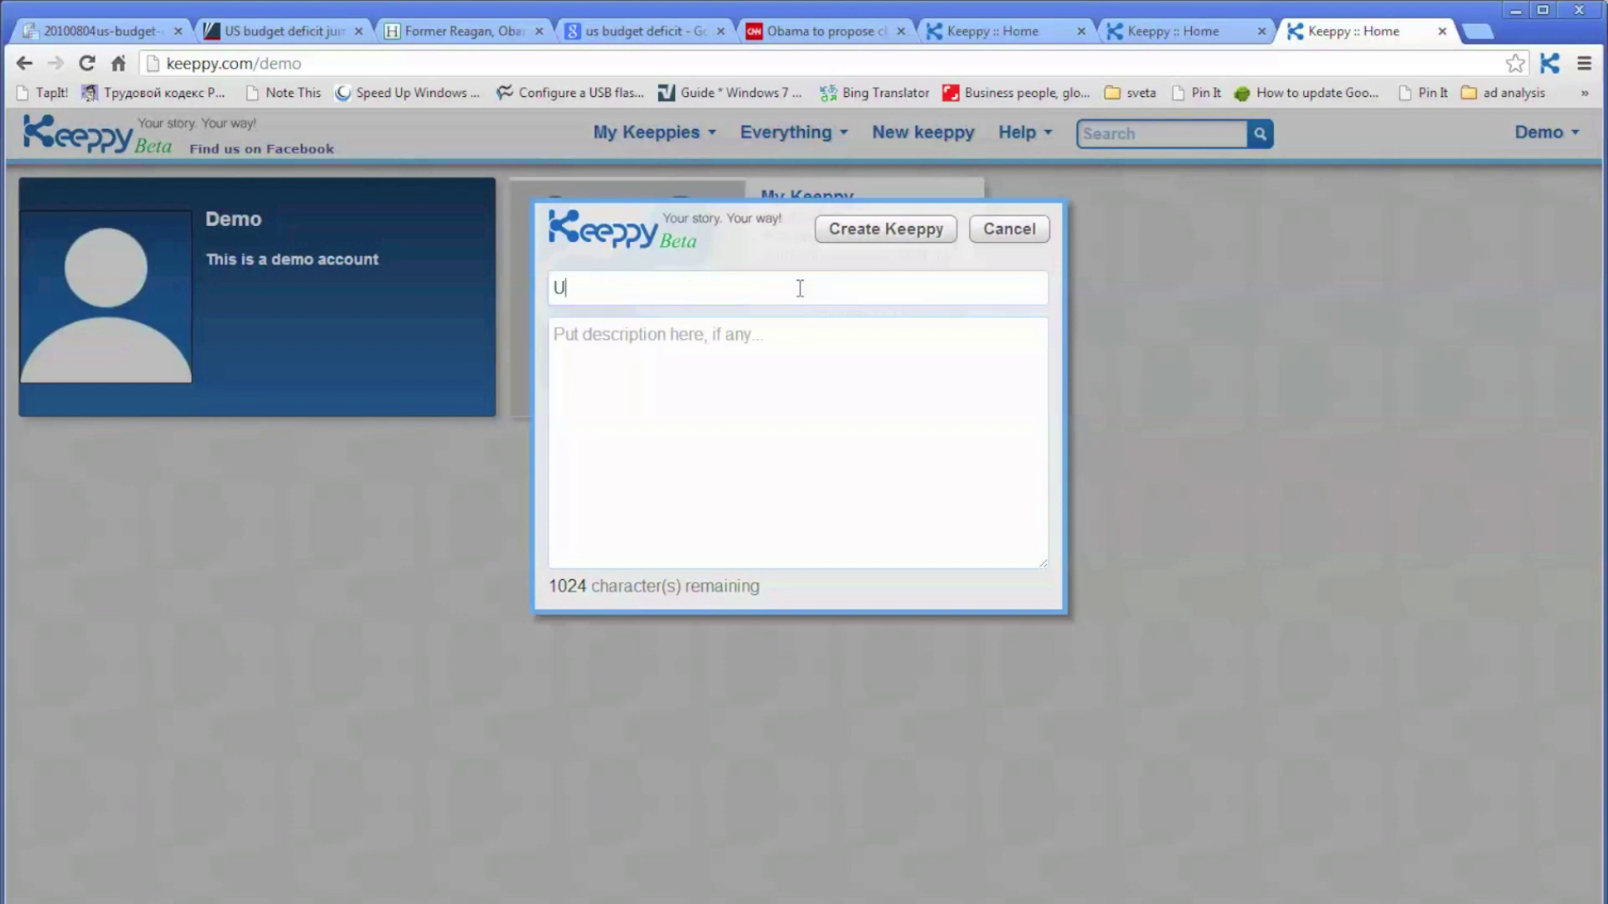
type("S Budget Deficit")
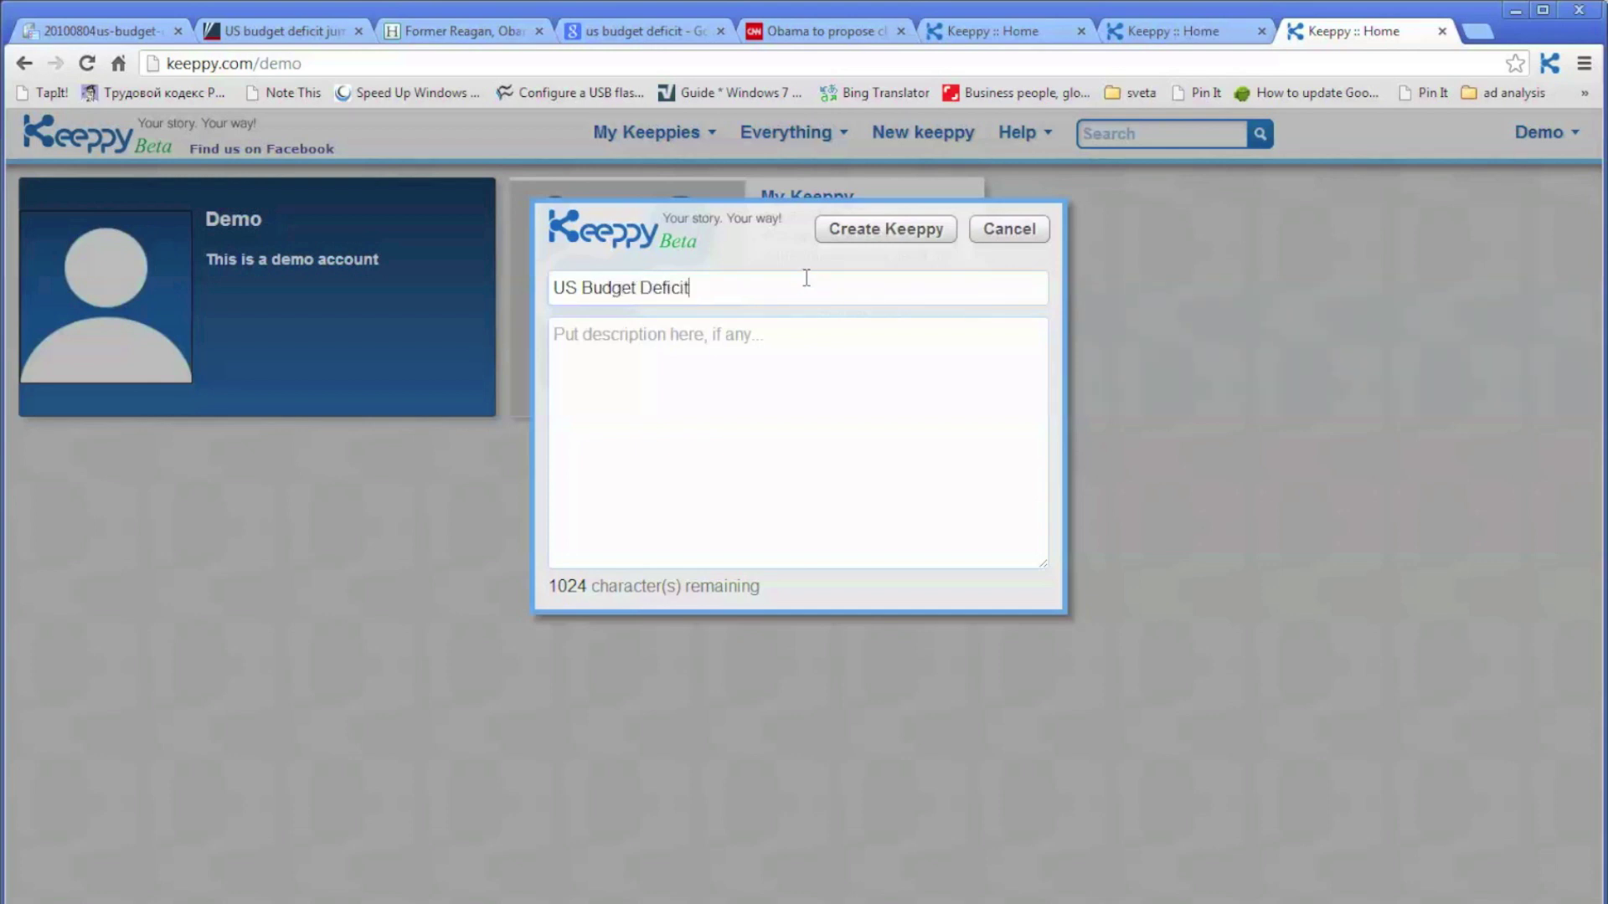
left_click(851, 238)
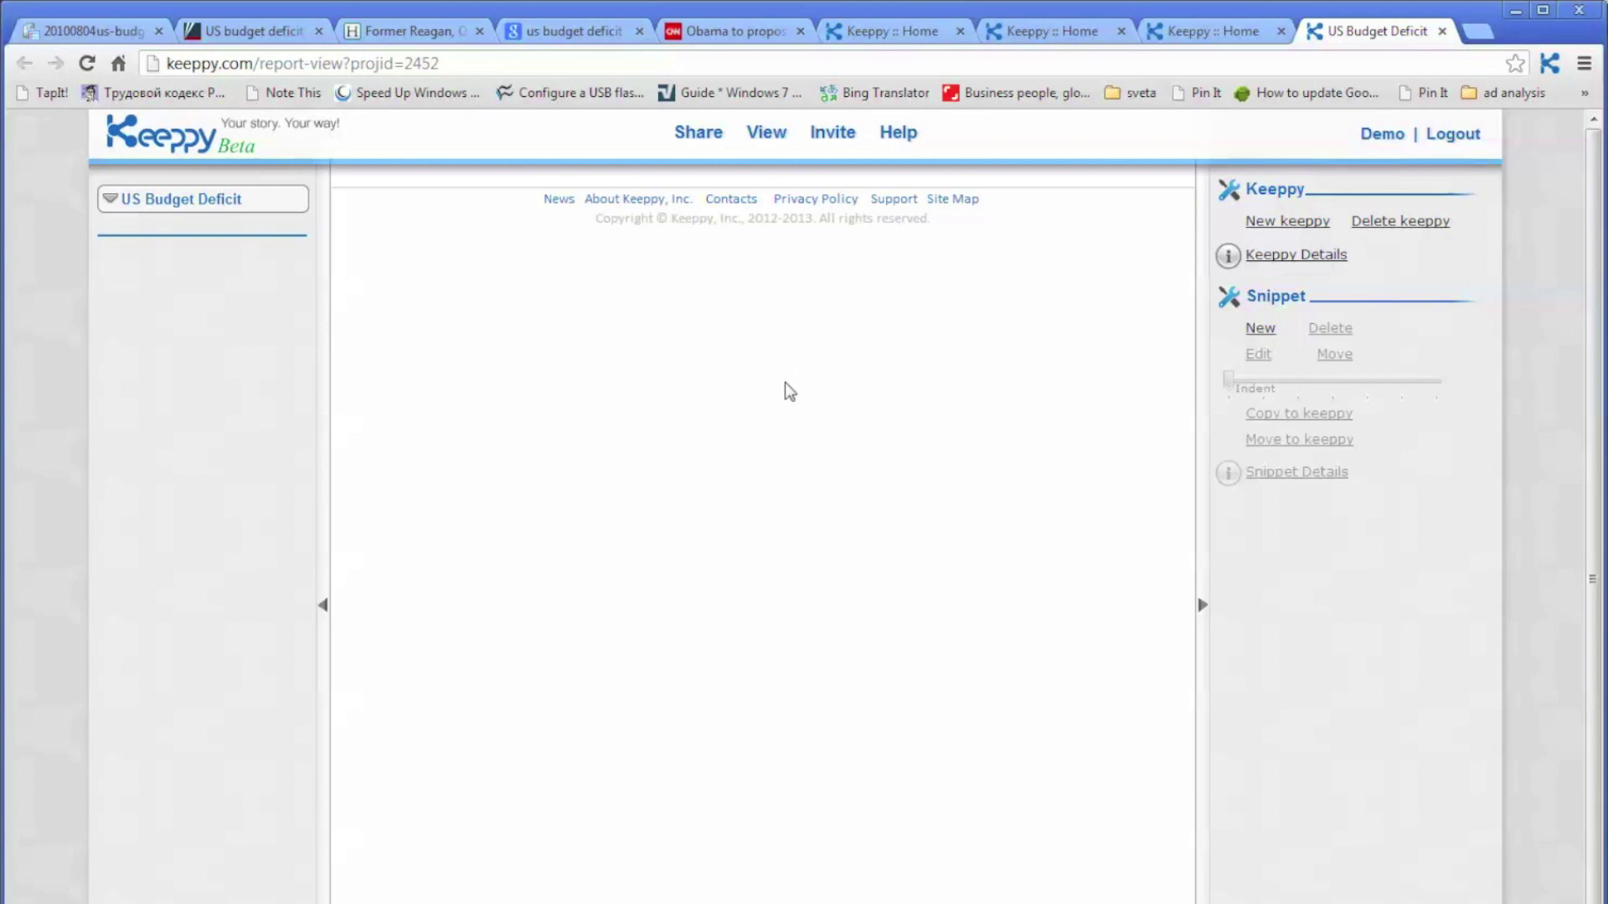
- Bring up the CNN article 'Obama to propose changes to Medicare and Social Security in new budget'
left_click(541, 34)
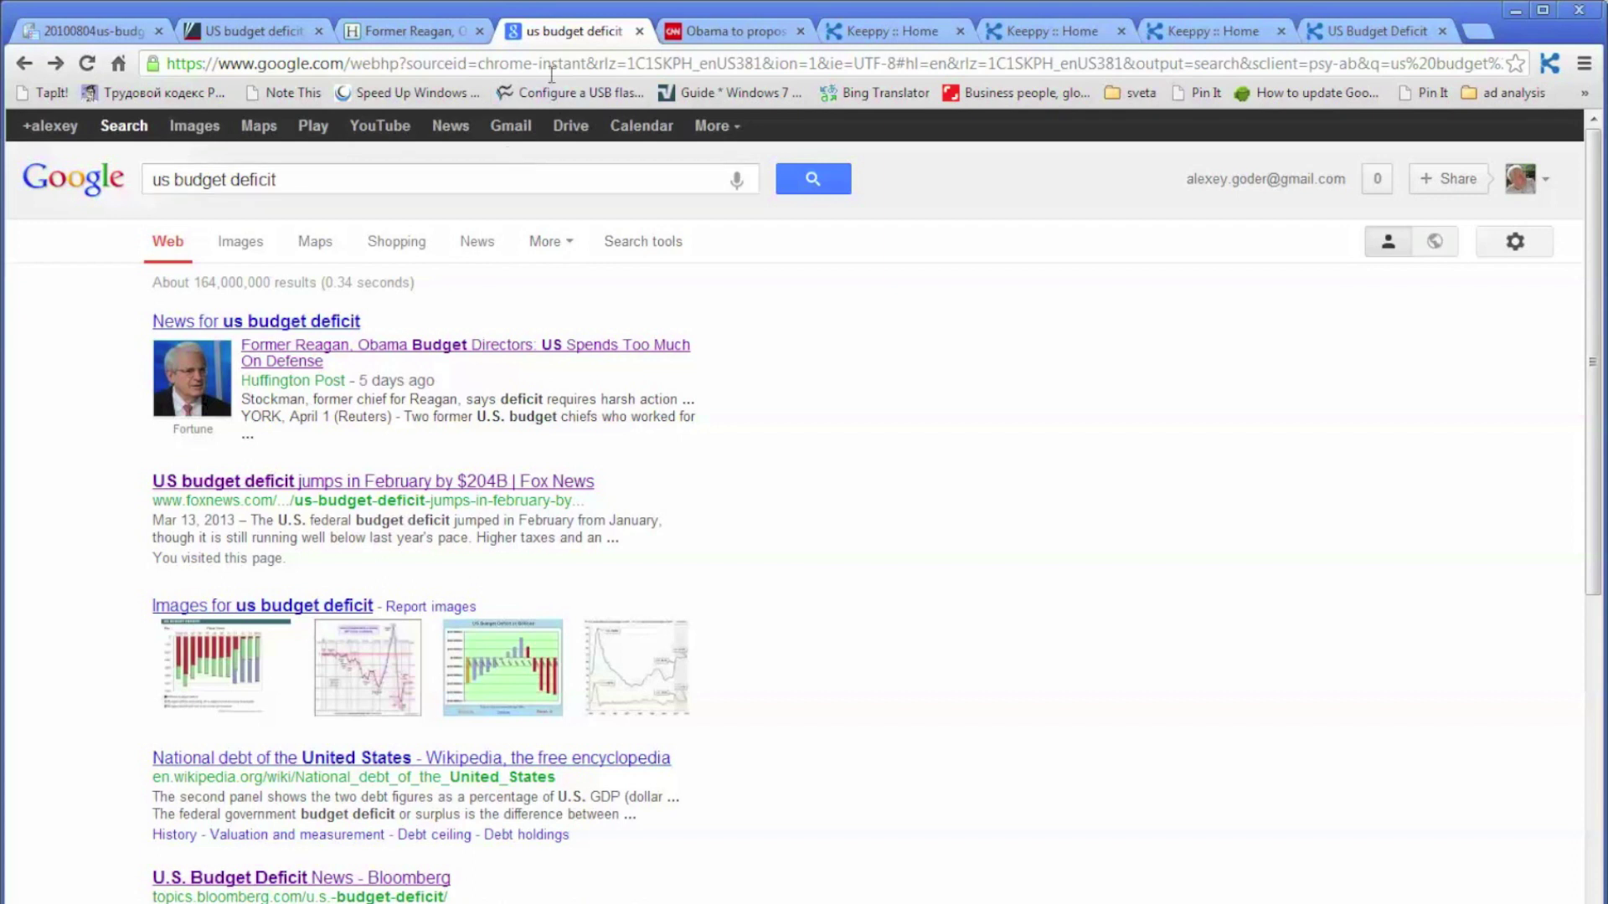
left_click(743, 29)
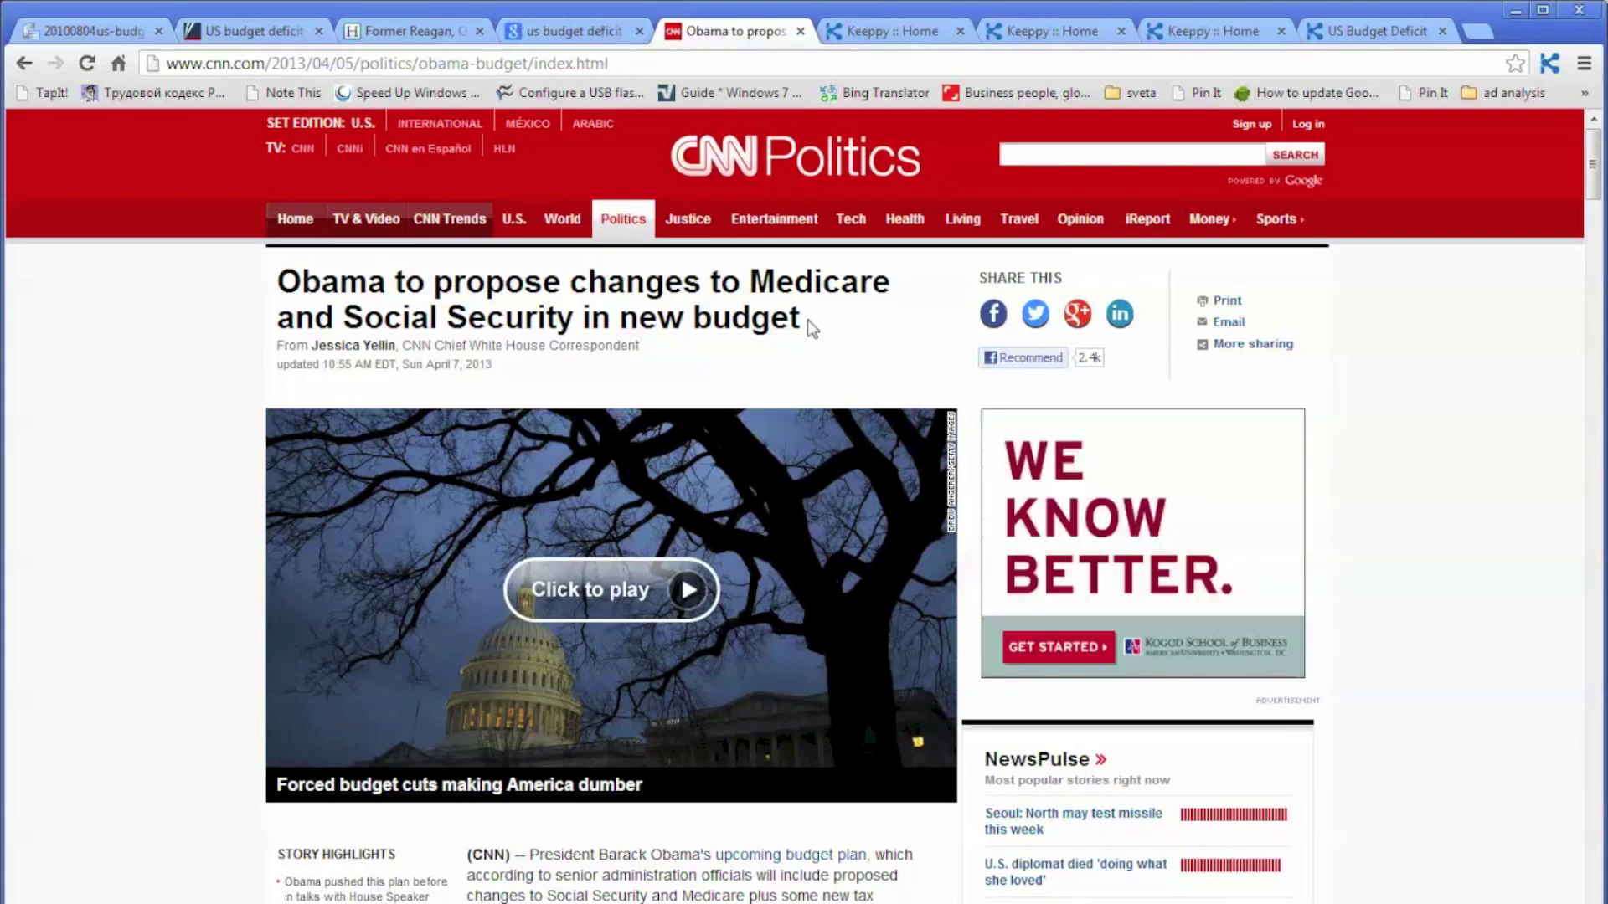
- Clip the CNN headline with Keeppy, choosing US Budget Deficit as the capture target
left_click_drag(806, 318, 284, 279)
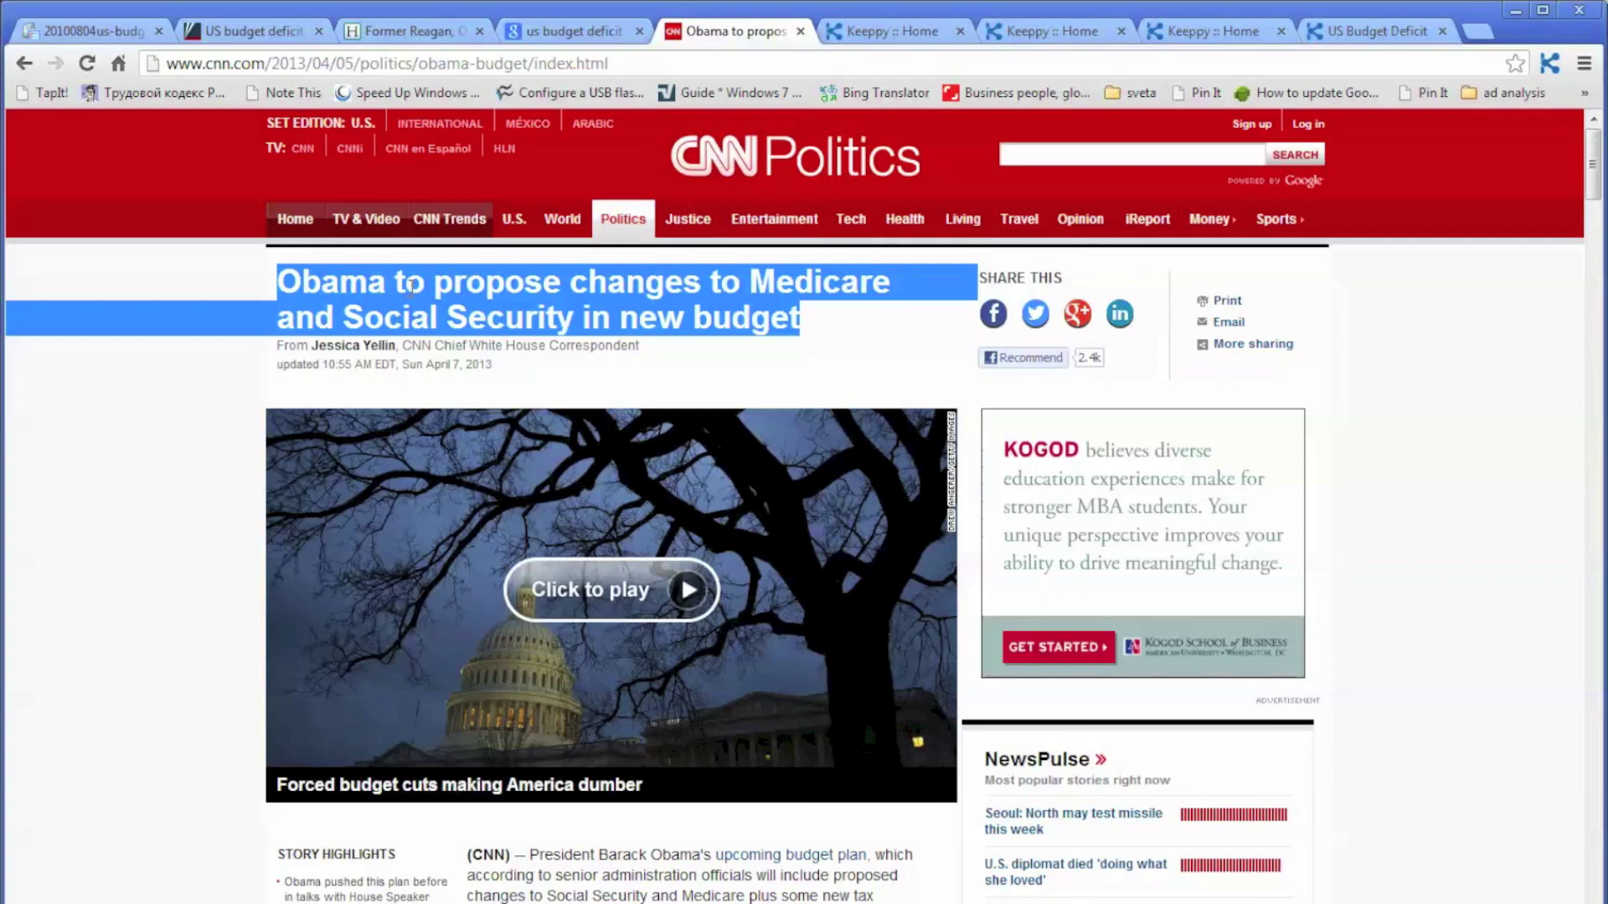
right_click(411, 285)
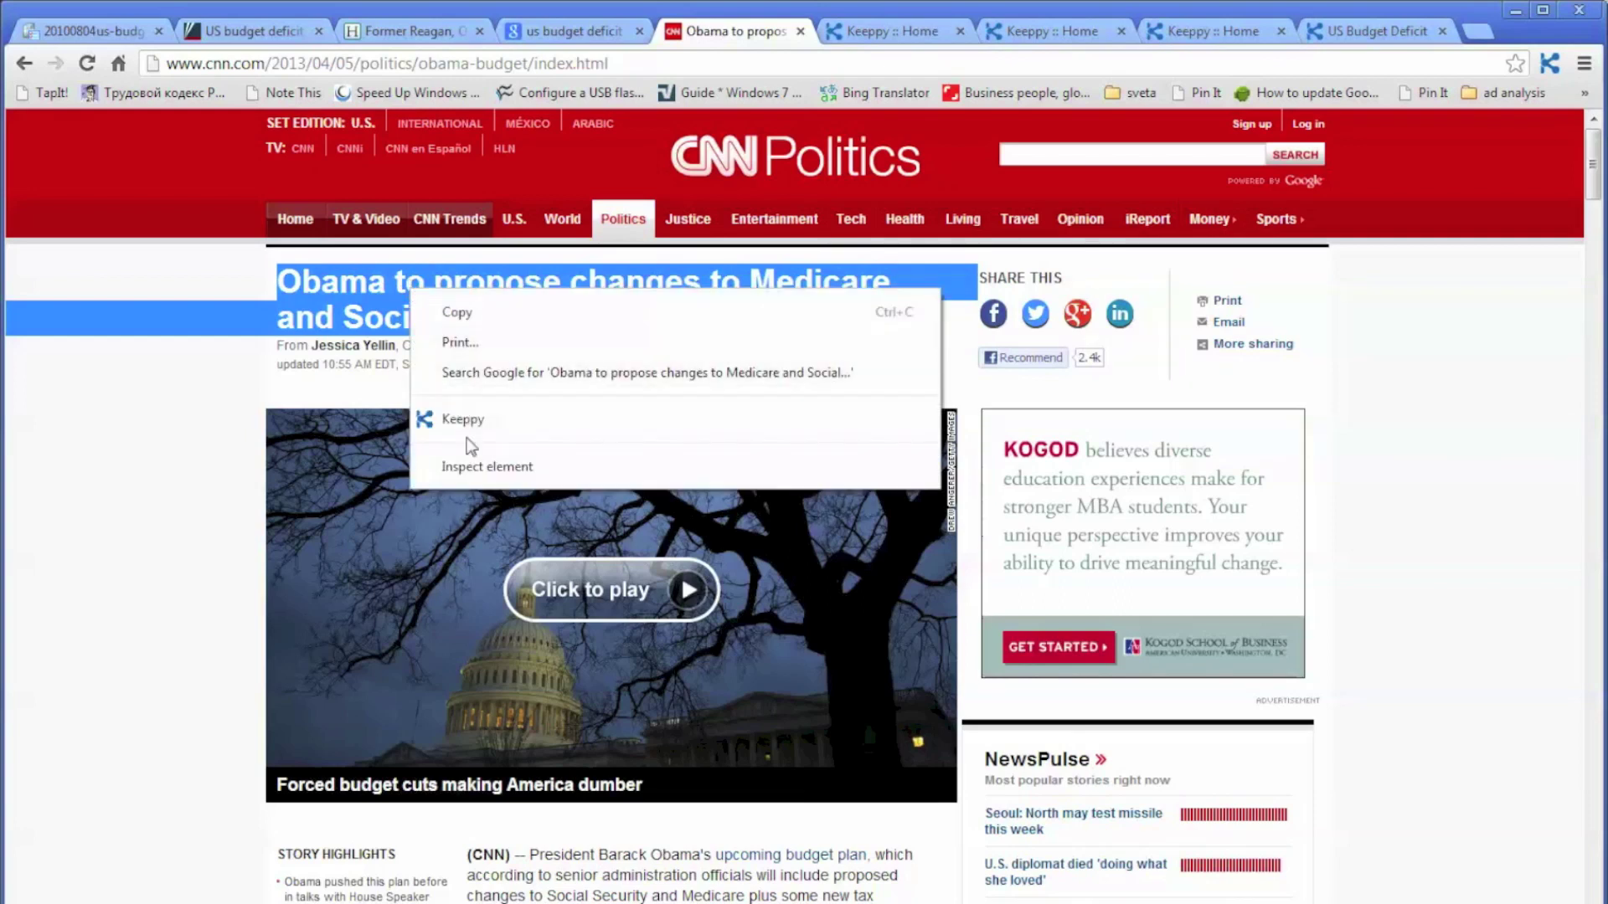
left_click(474, 427)
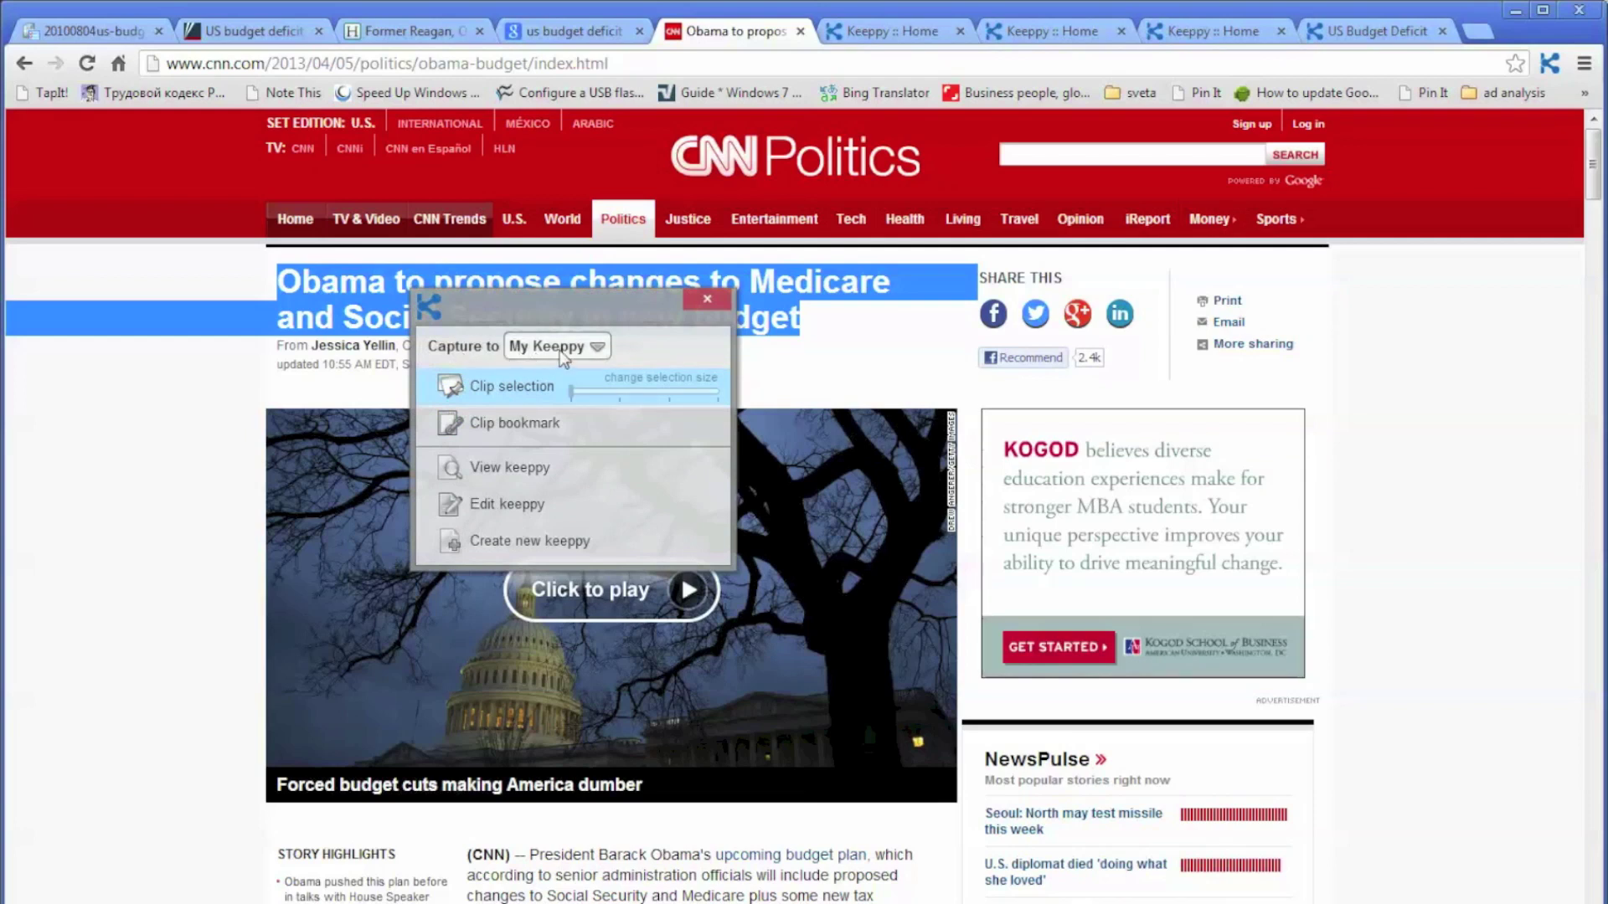
left_click(597, 349)
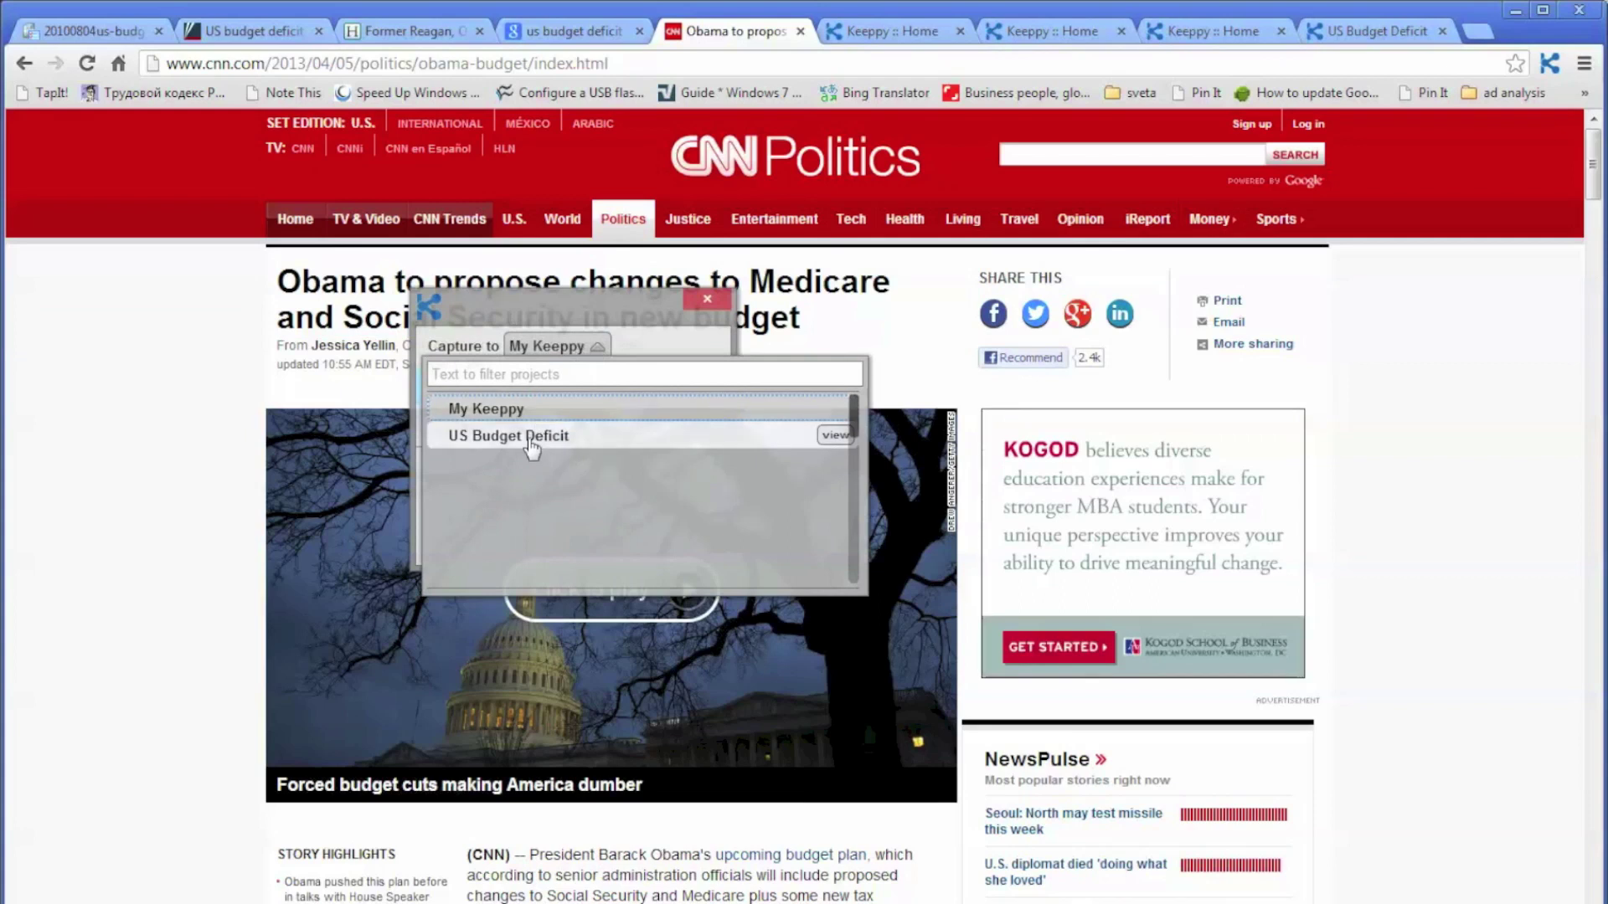
left_click(508, 436)
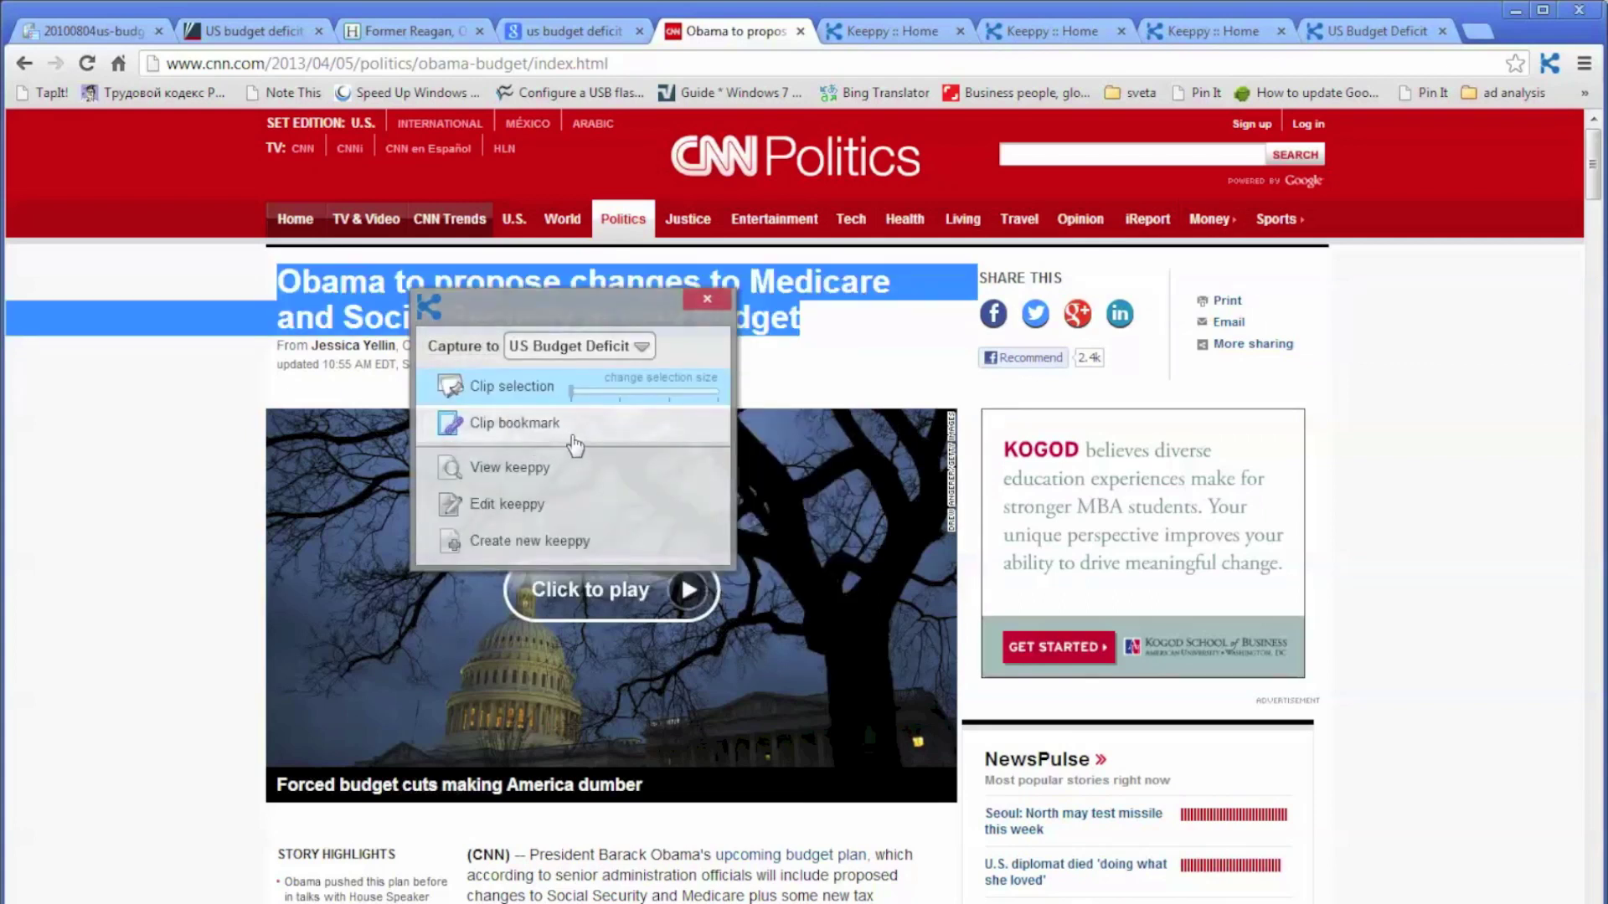
left_click(546, 382)
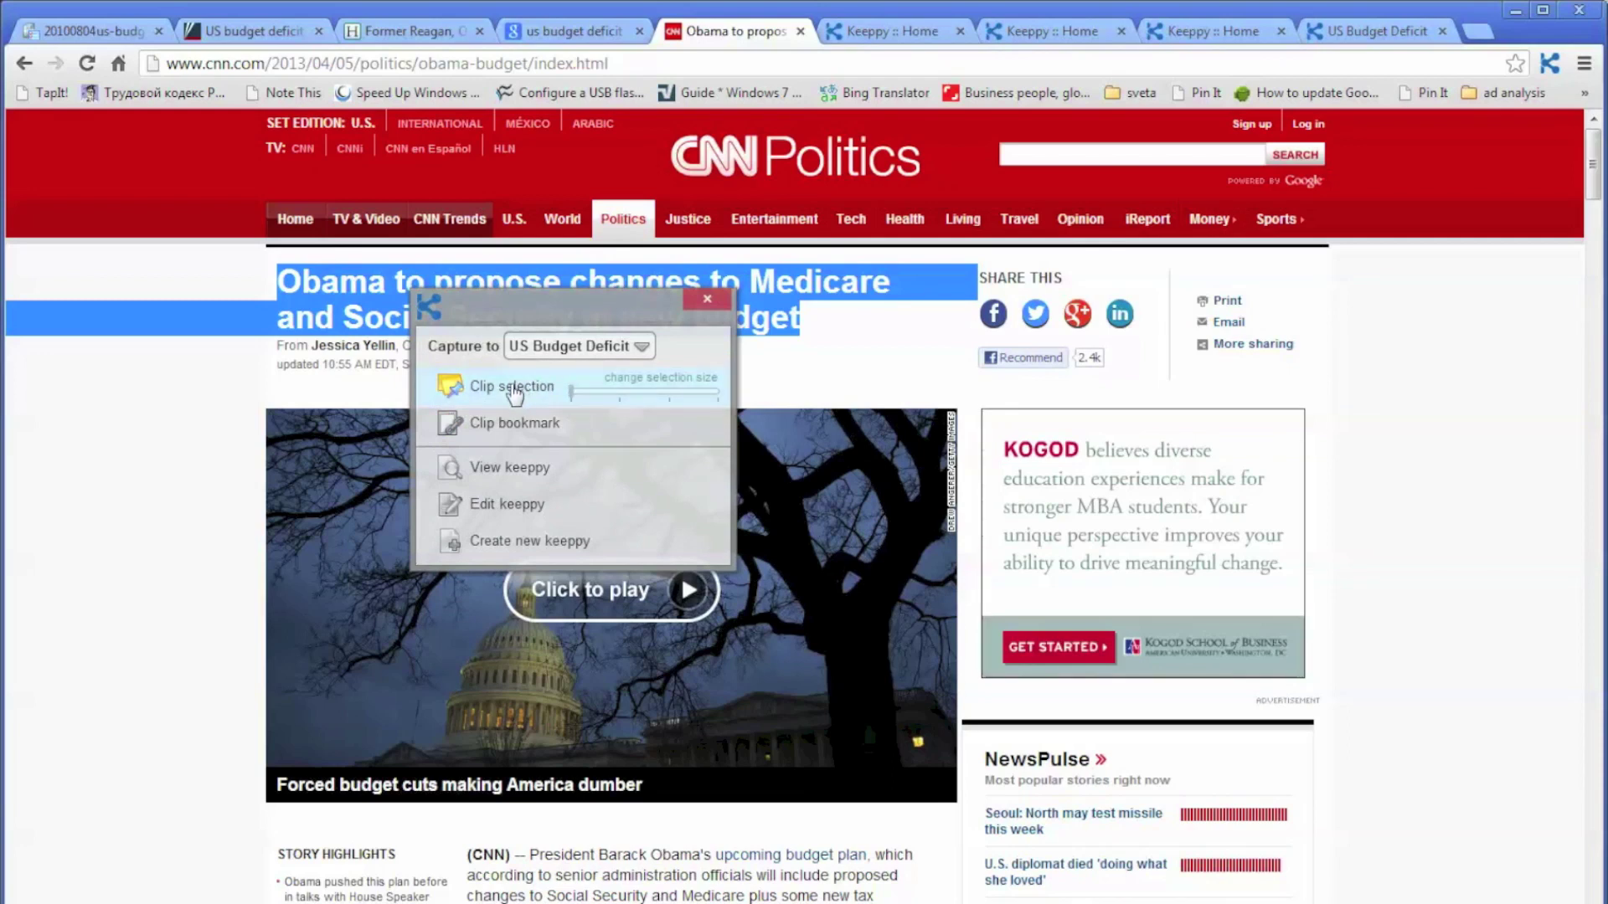
left_click(514, 390)
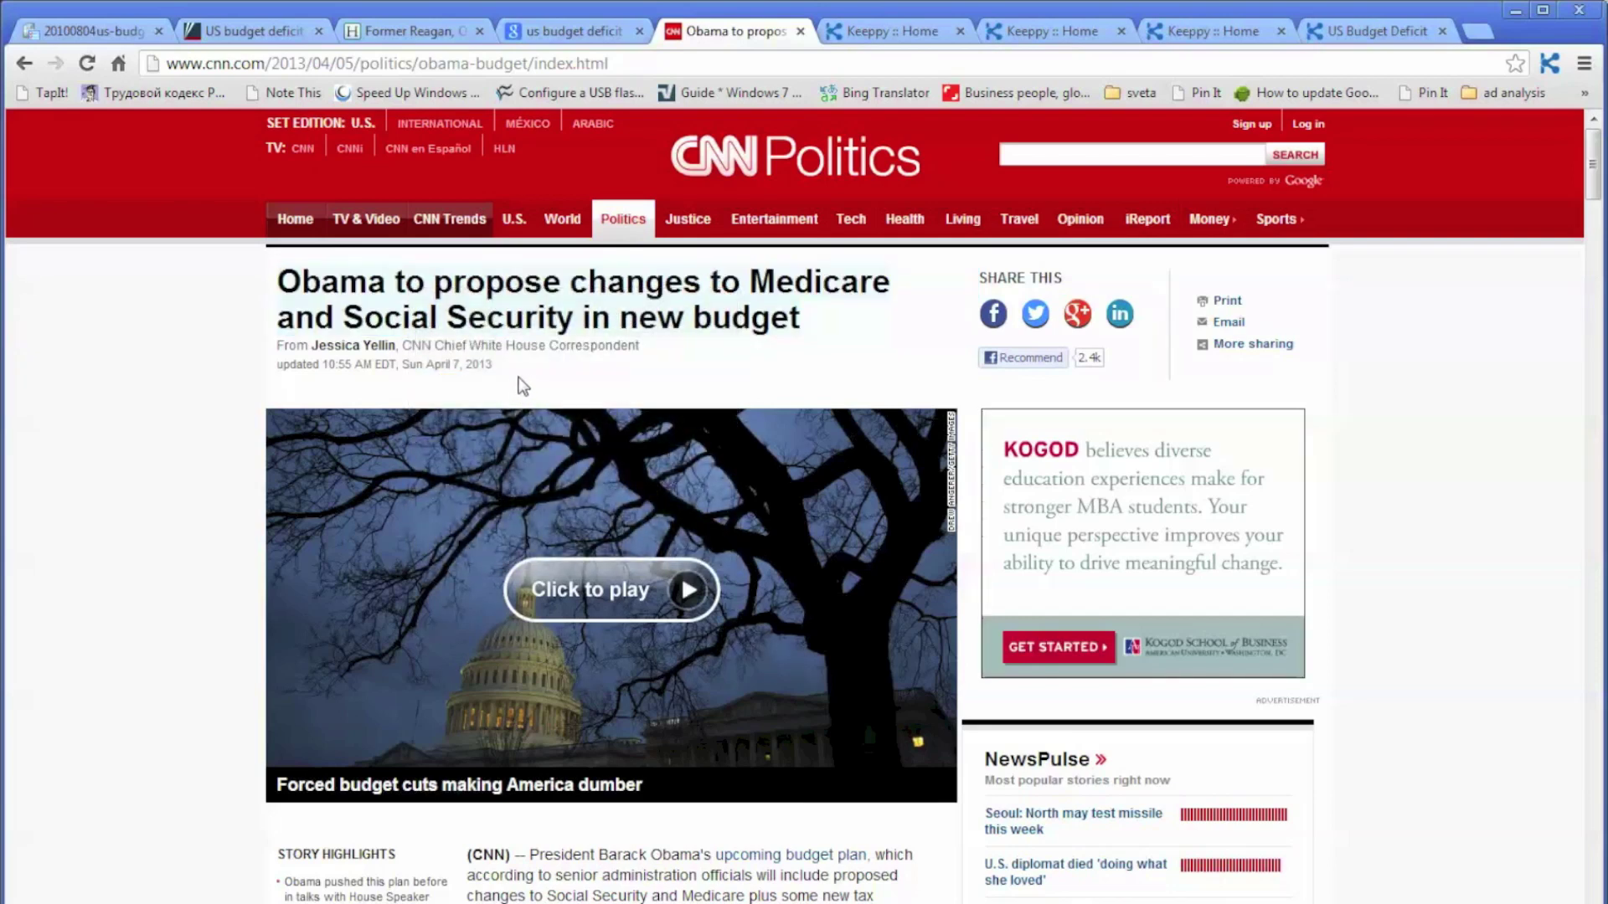
- Clip the CNN article's opening paragraphs, through the $400 billion Medicare line, into the keeppy
scroll(838, 872, "down", 6)
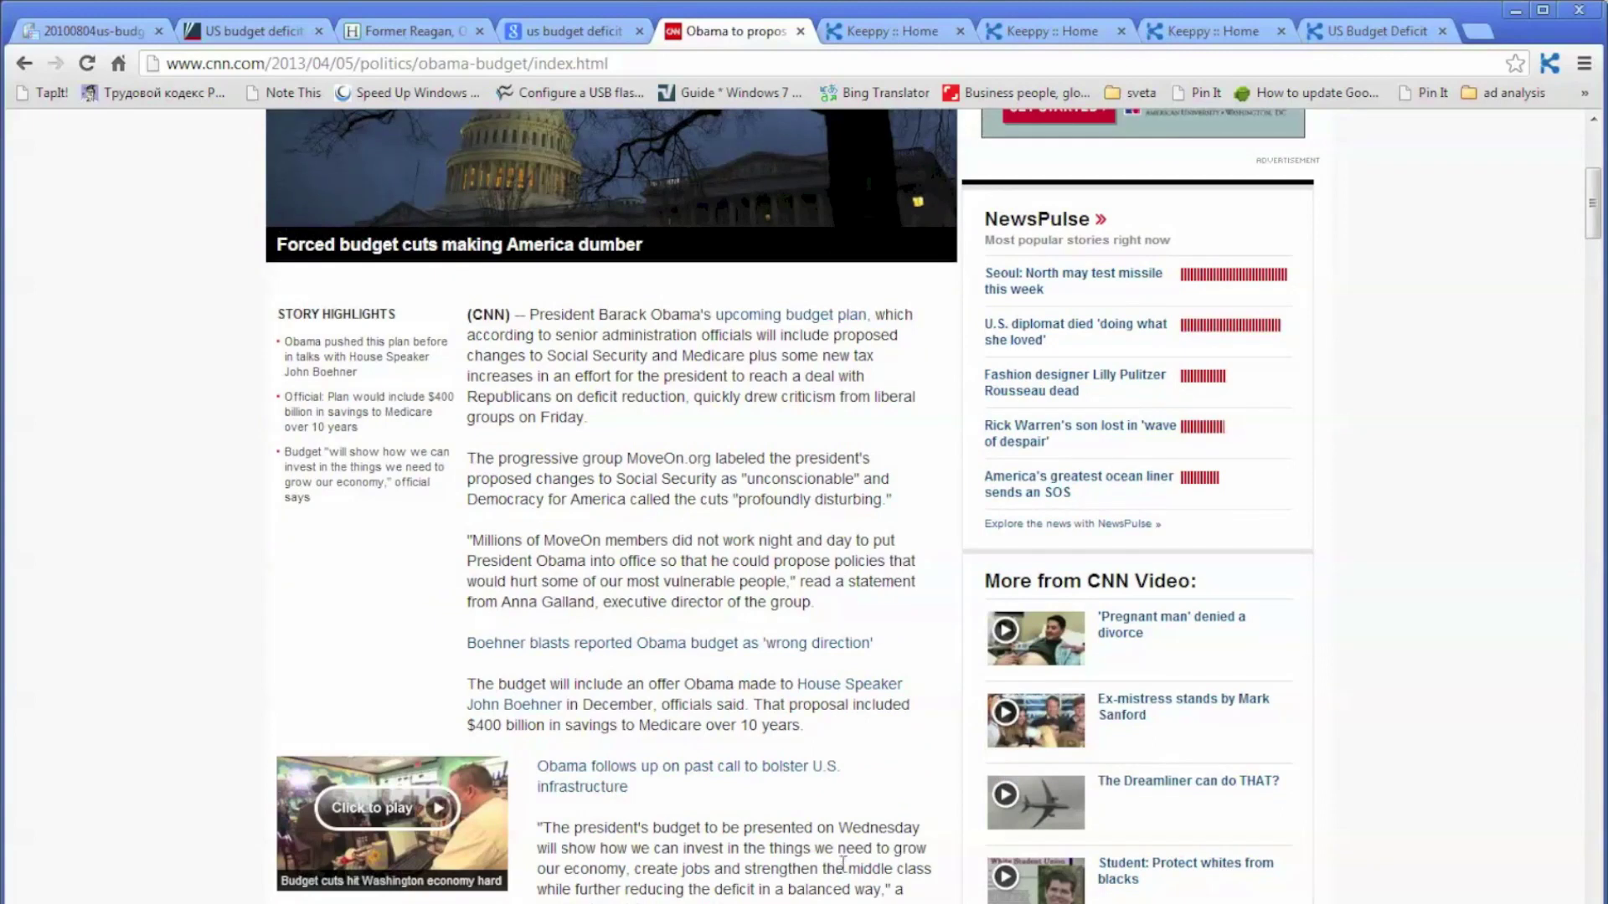
scroll(842, 862, "down", 1)
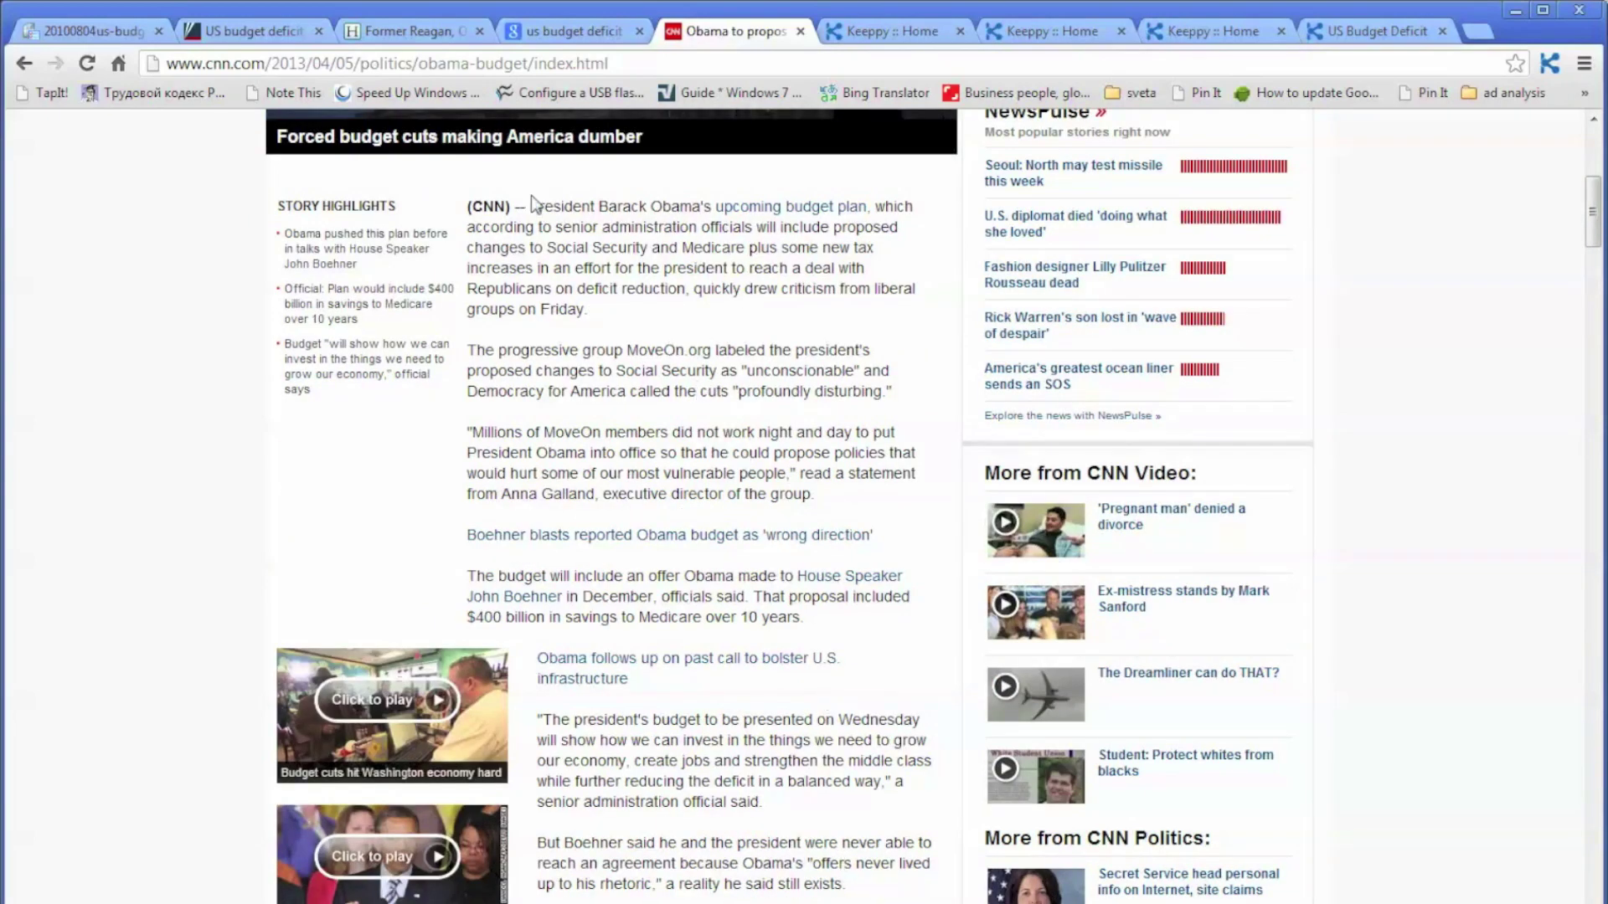
left_click_drag(530, 206, 900, 620)
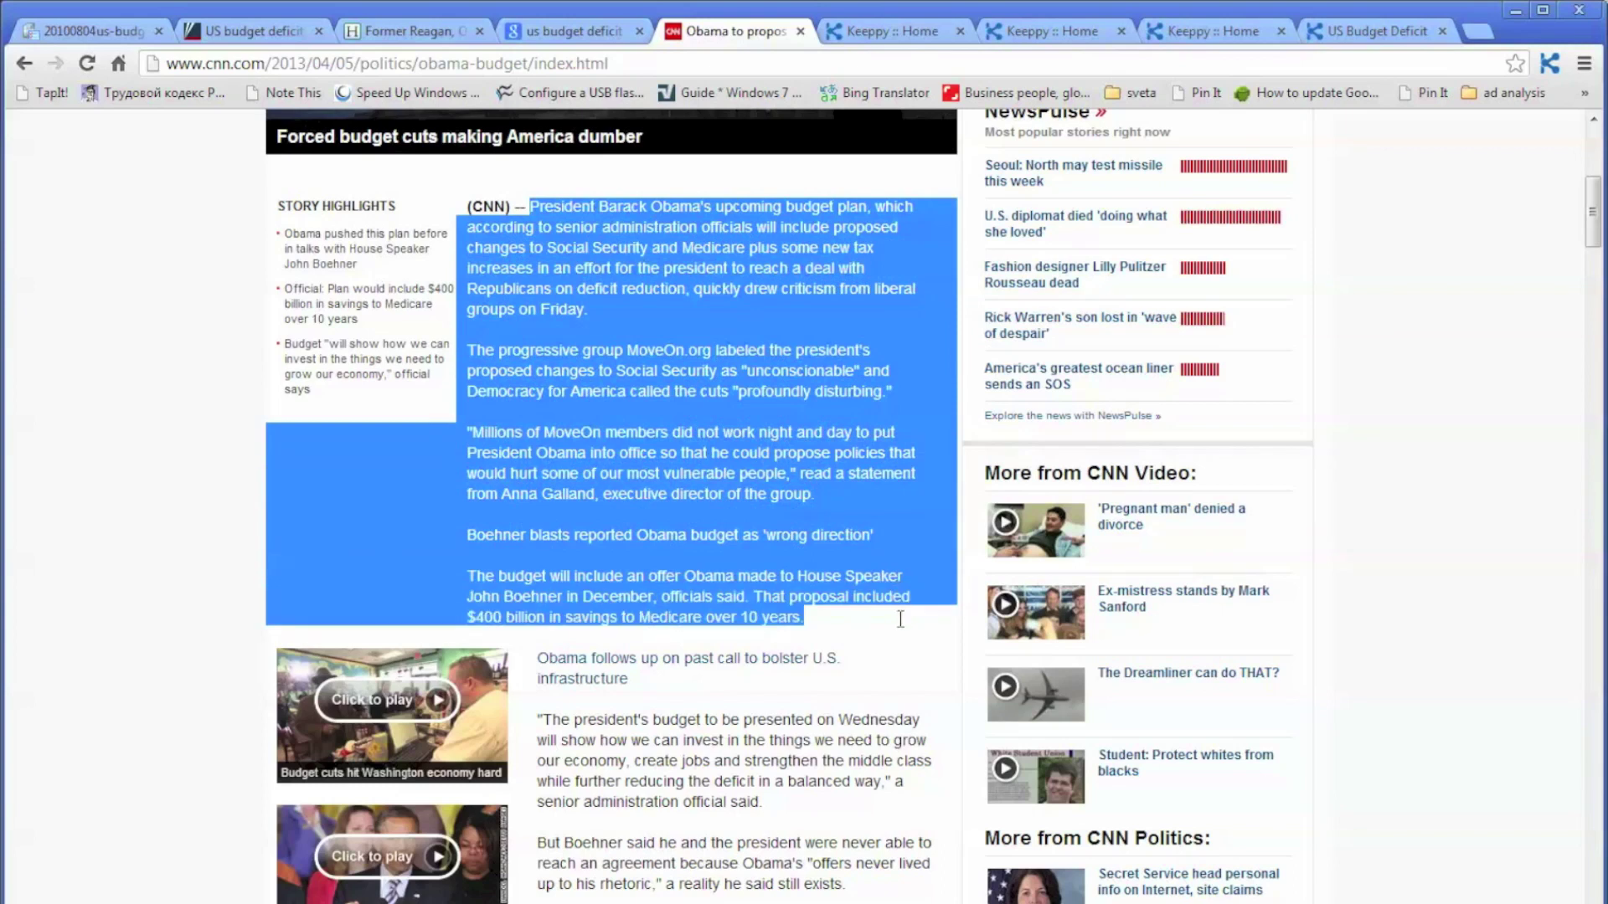
right_click(666, 360)
left_click(722, 486)
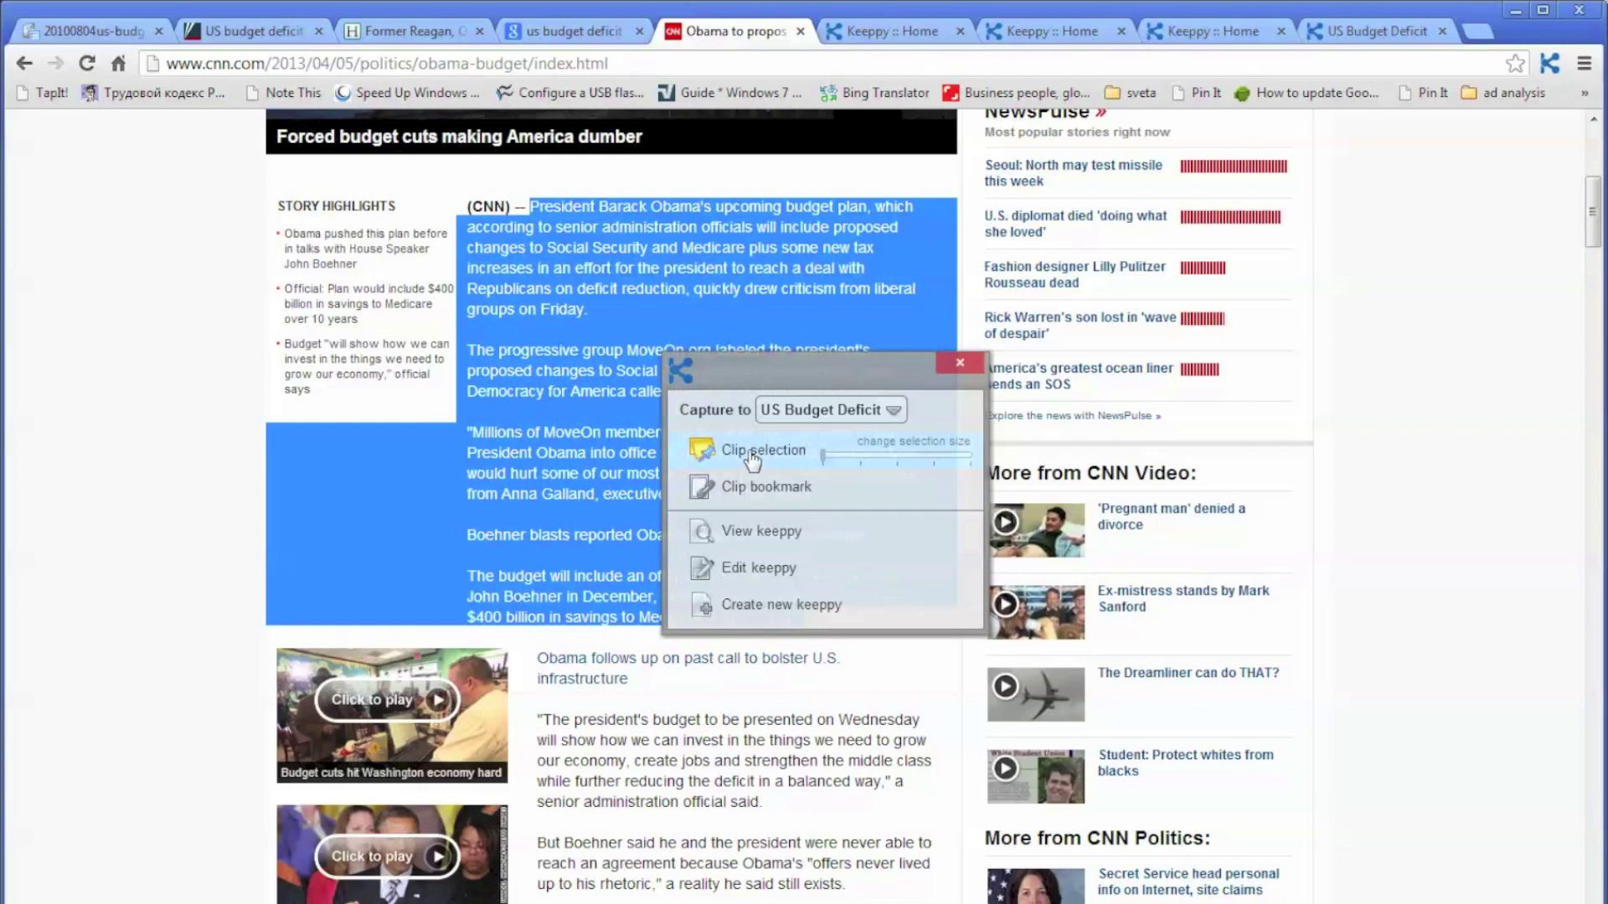
left_click(753, 455)
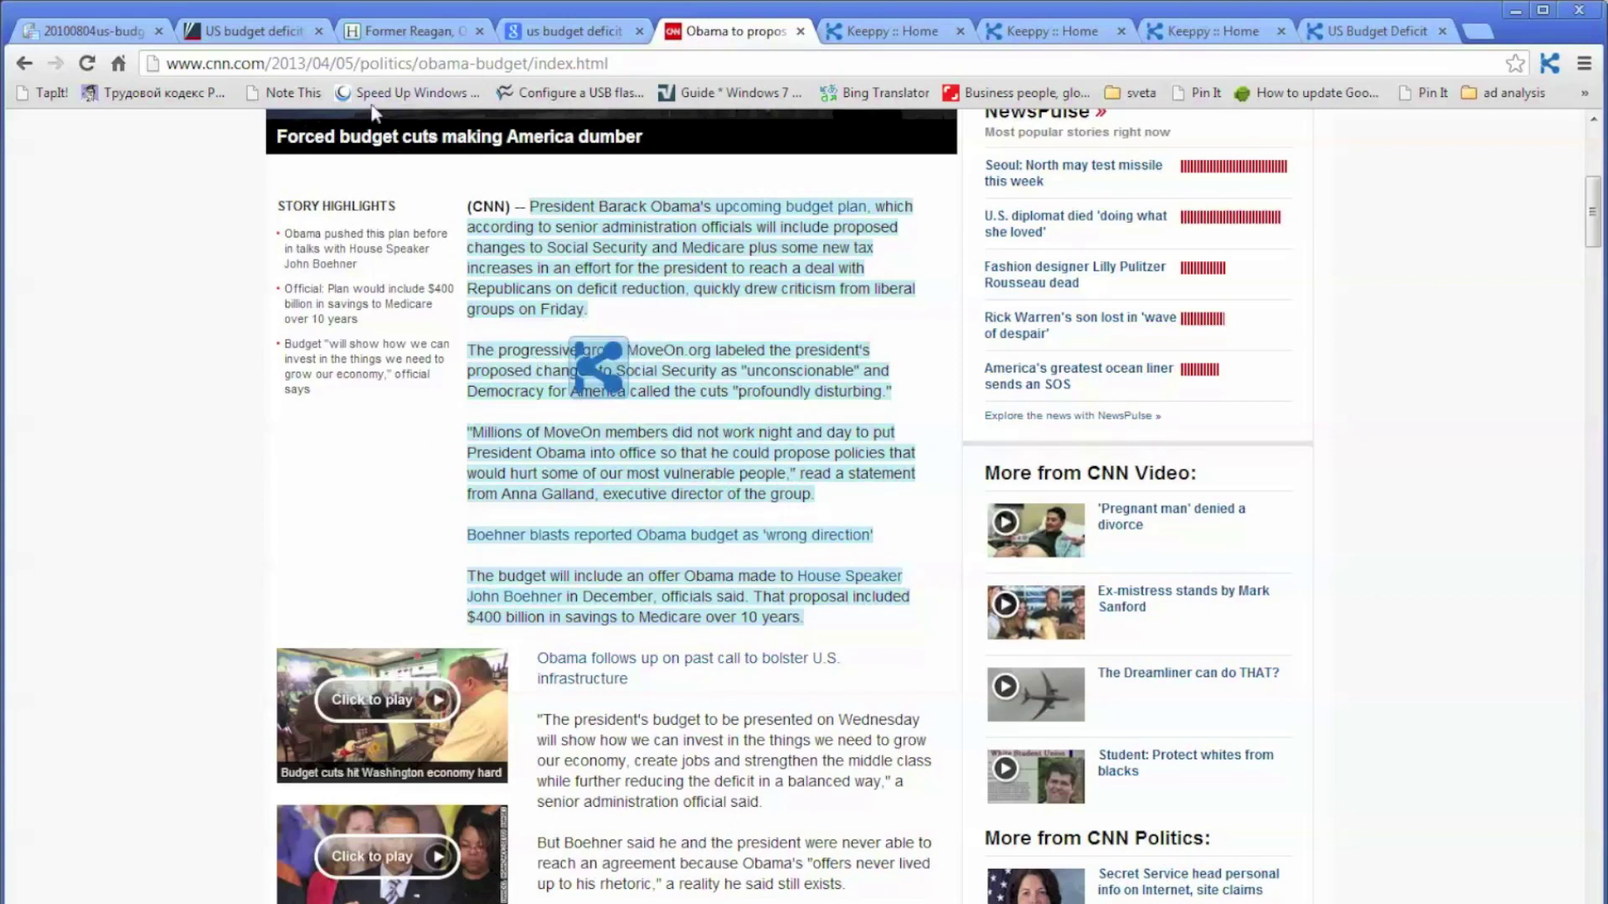
- Clip the HuffPost Reuters passage on the two former budget chiefs, then bring up Fox News
left_click(390, 29)
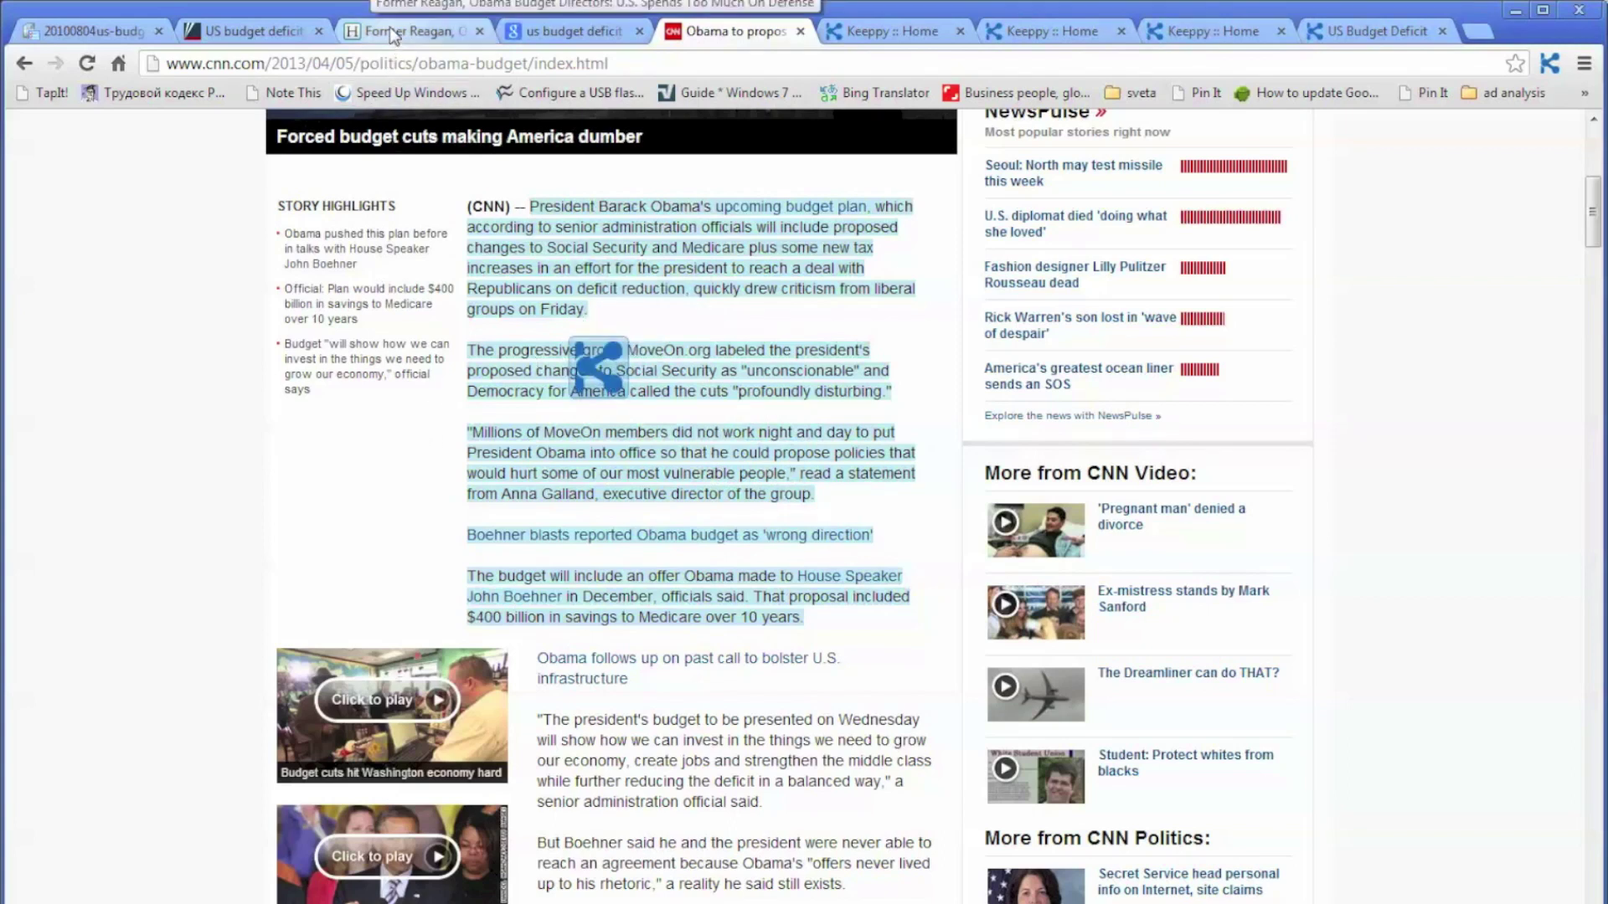
scroll(685, 676, "down", 3)
scroll(685, 677, "down", 5)
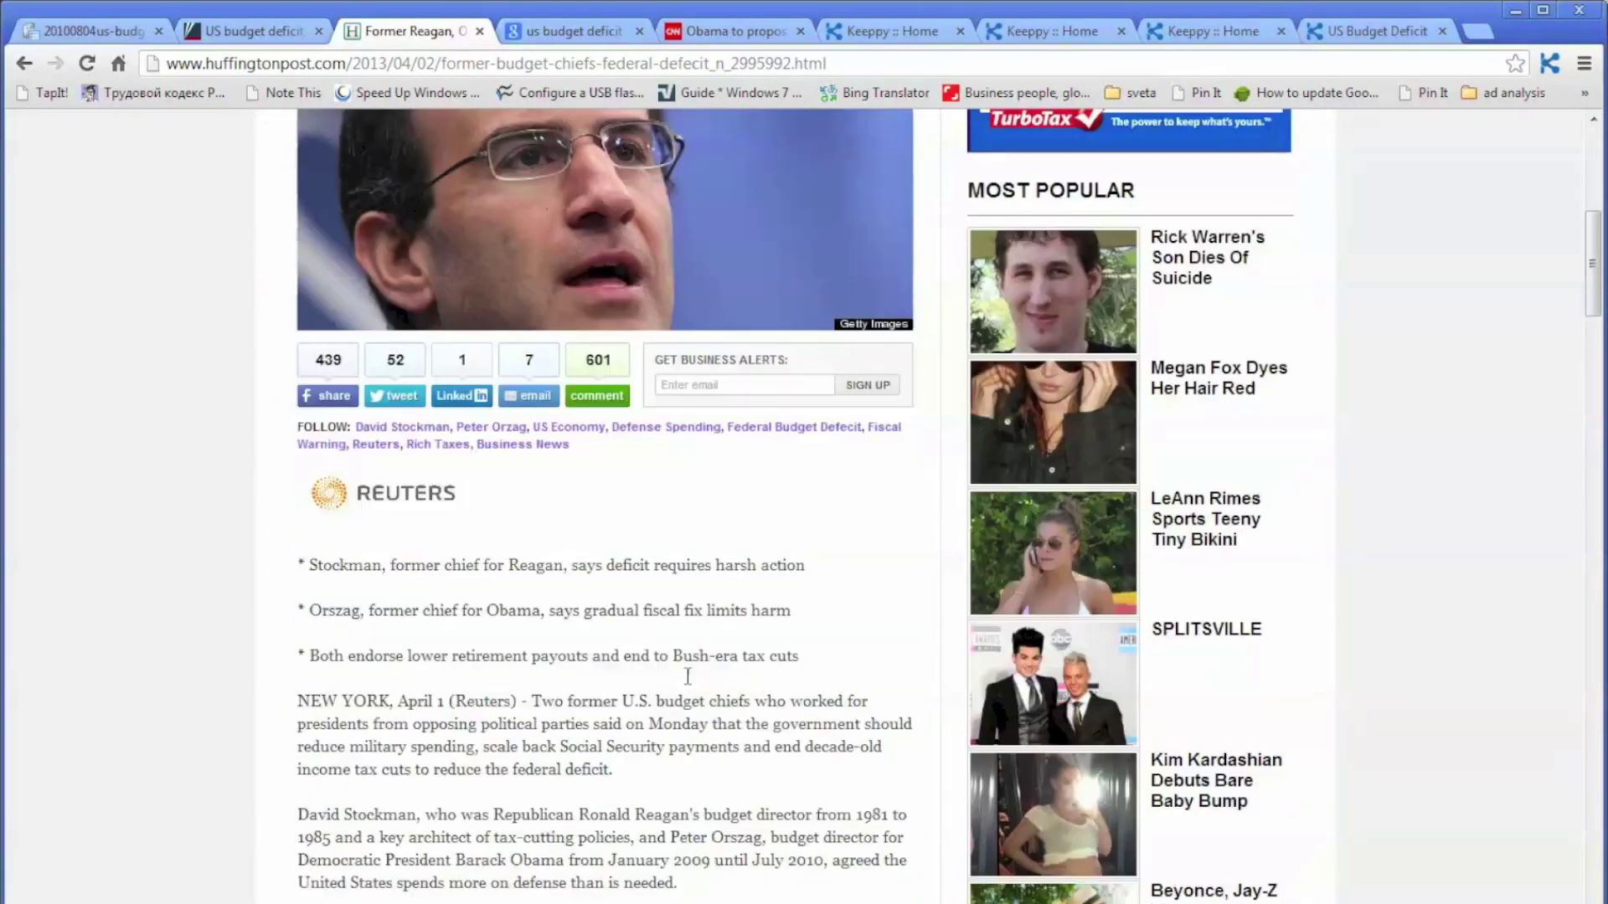
scroll(686, 674, "down", 5)
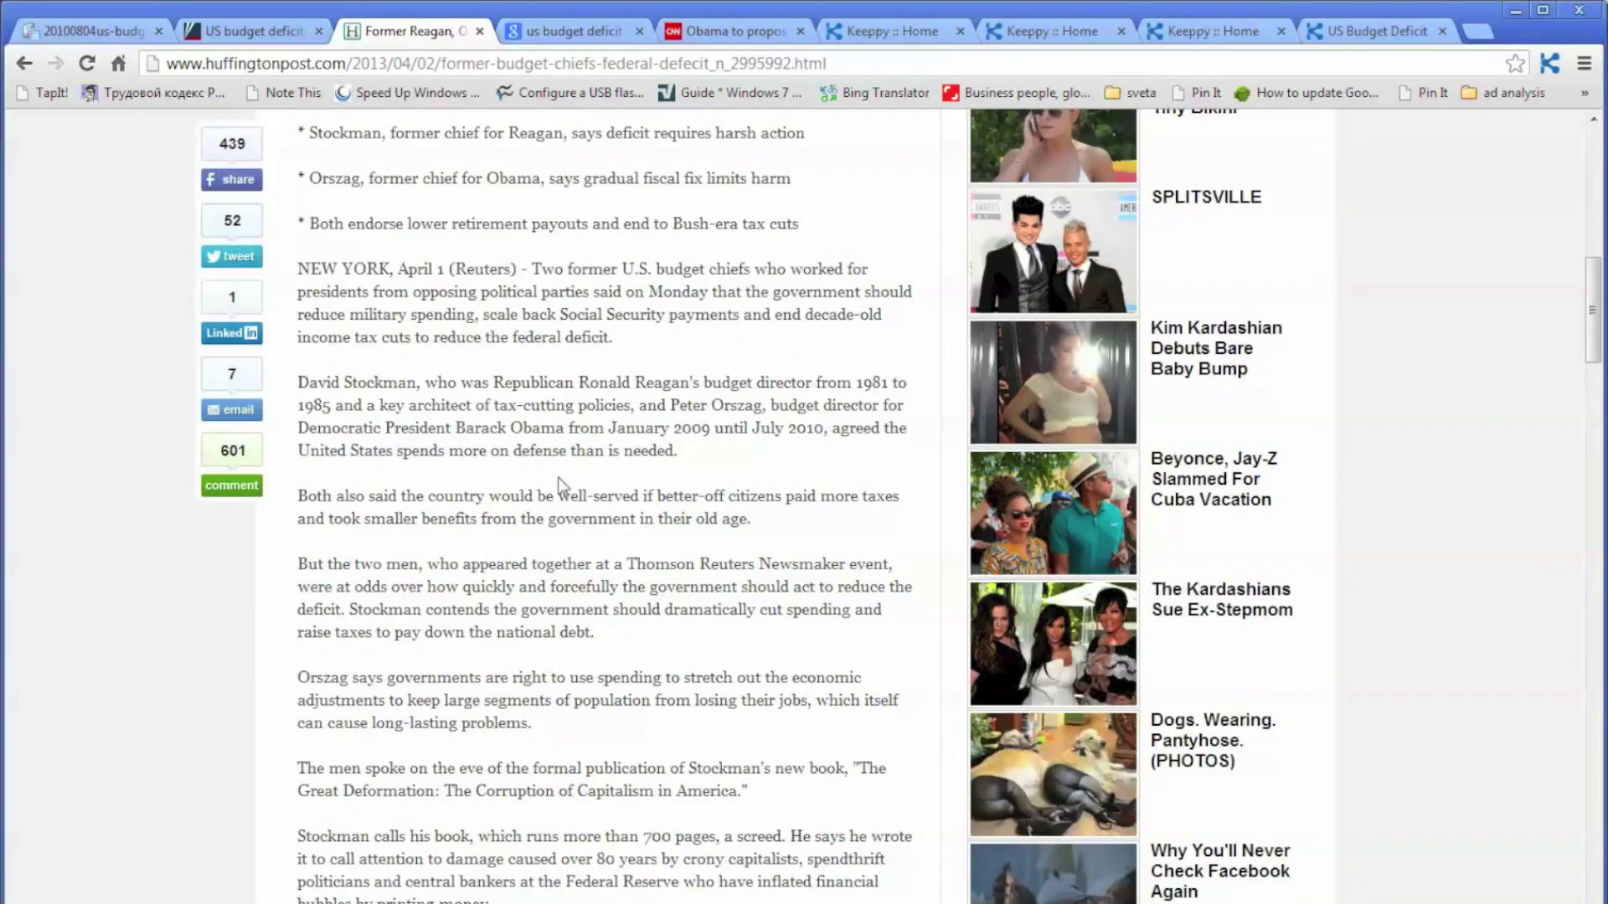
left_click_drag(534, 266, 823, 787)
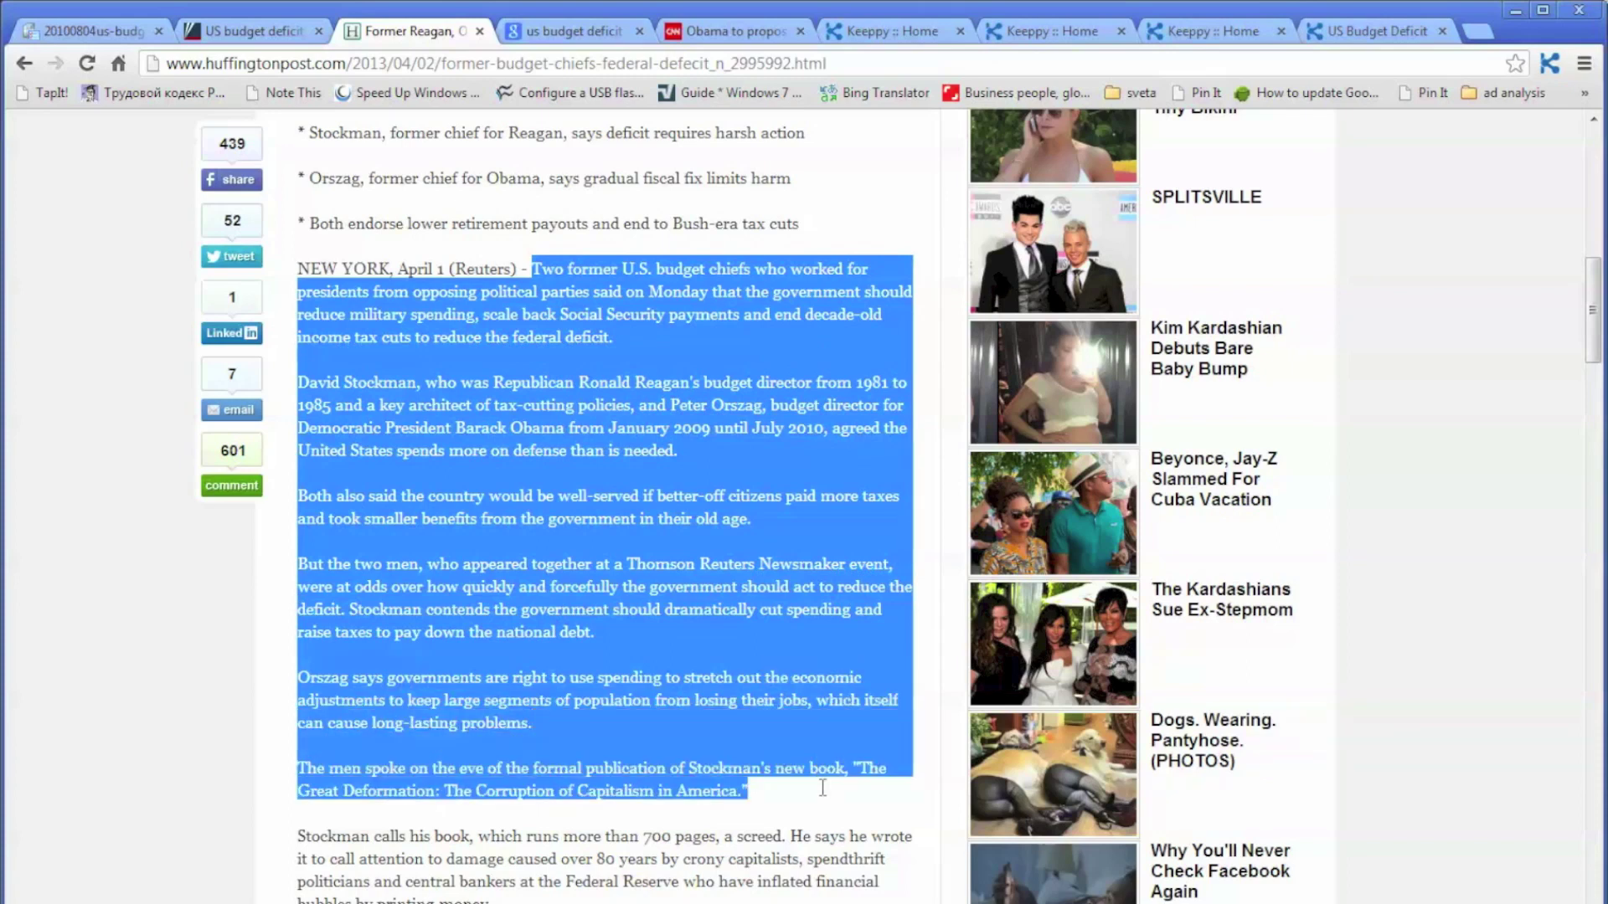
right_click(529, 445)
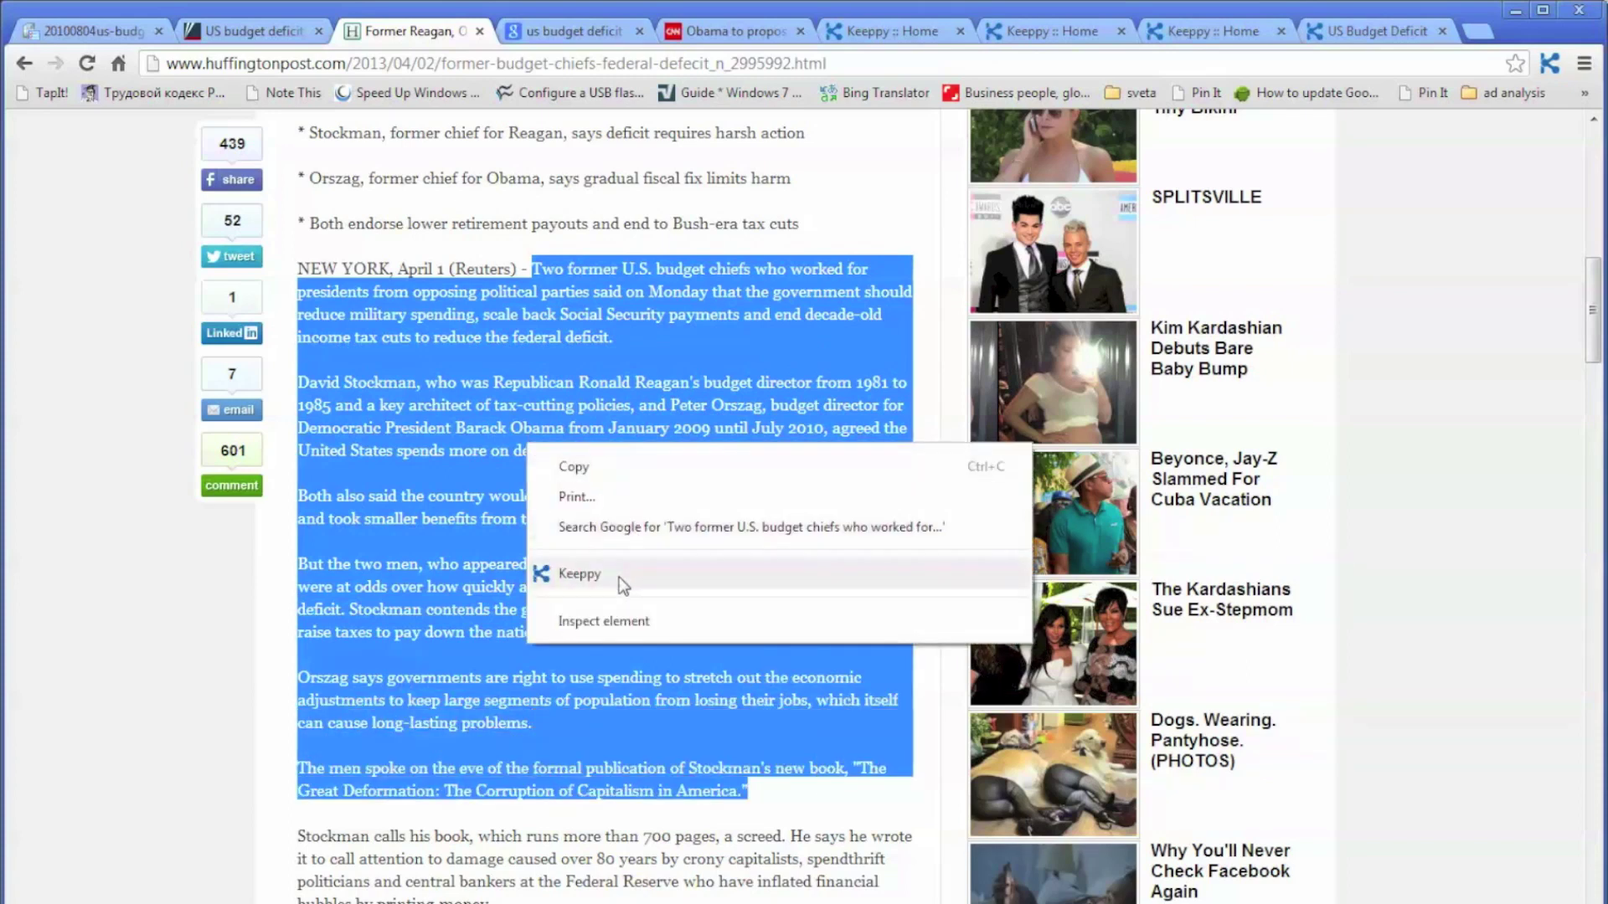
left_click(620, 576)
left_click(620, 537)
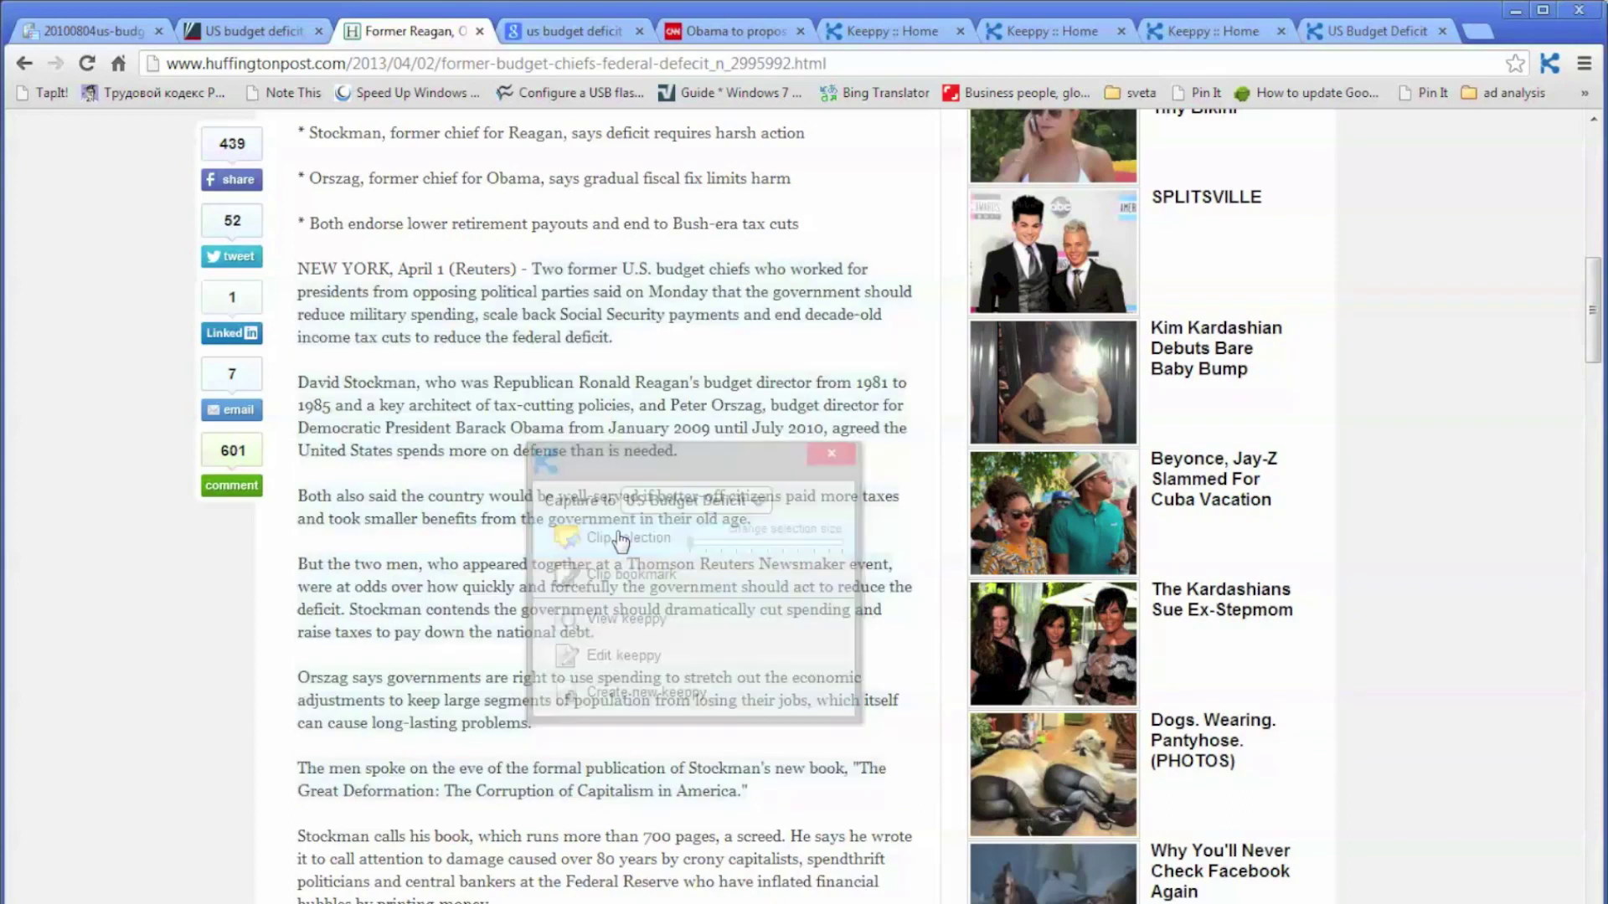
left_click(229, 32)
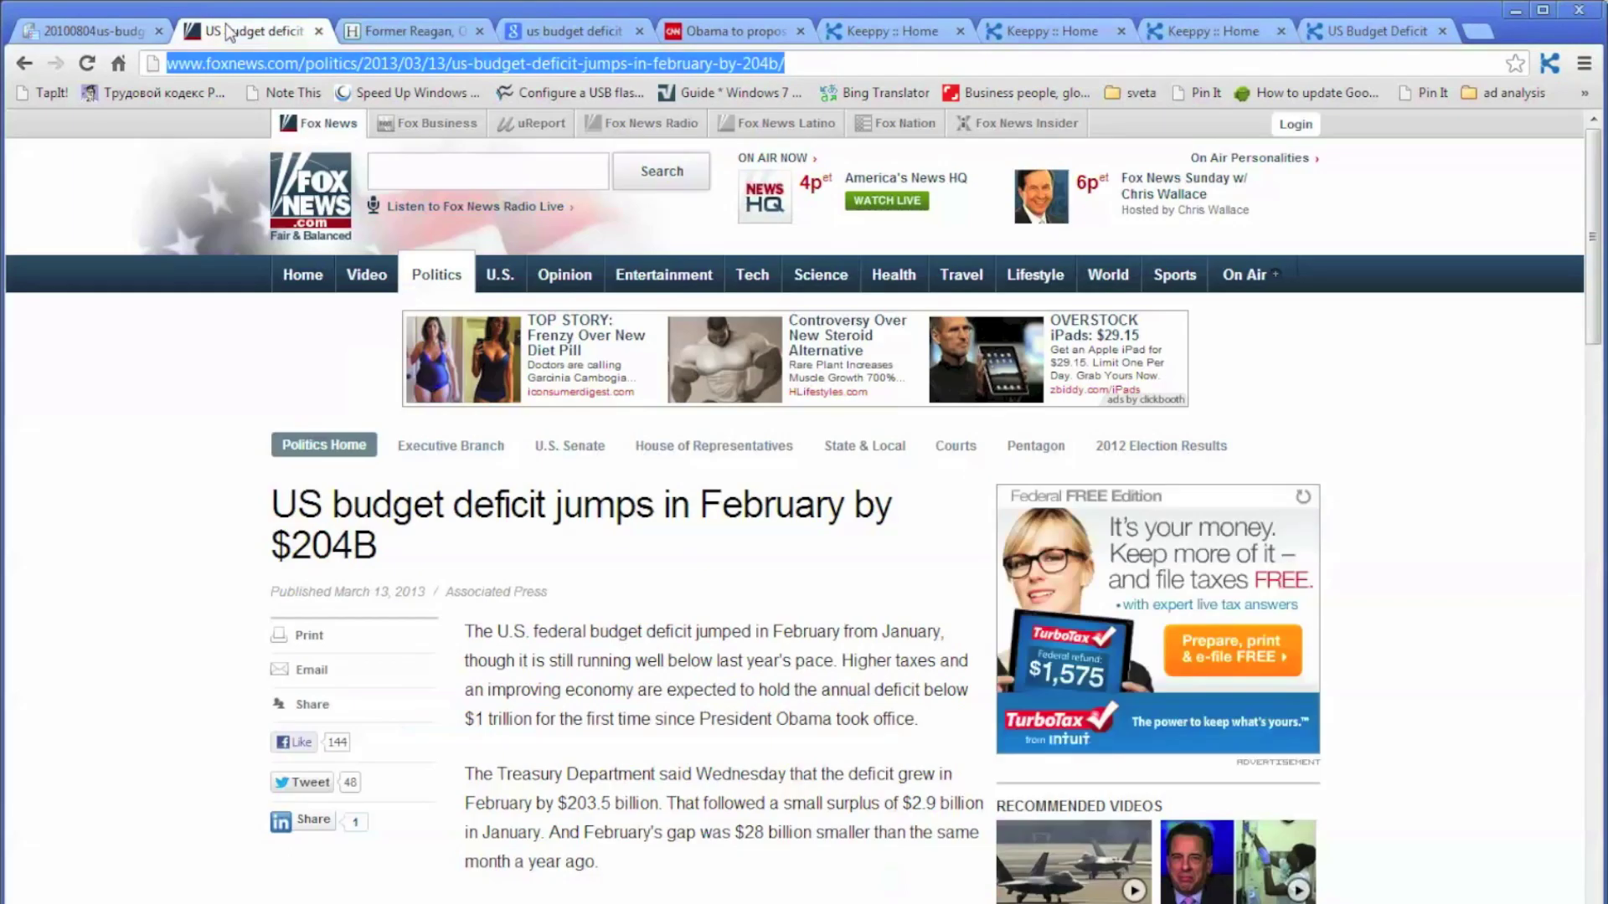
- Clip the Fox News headline, byline and body through the CBO $845 billion estimate
scroll(544, 553, "down", 3)
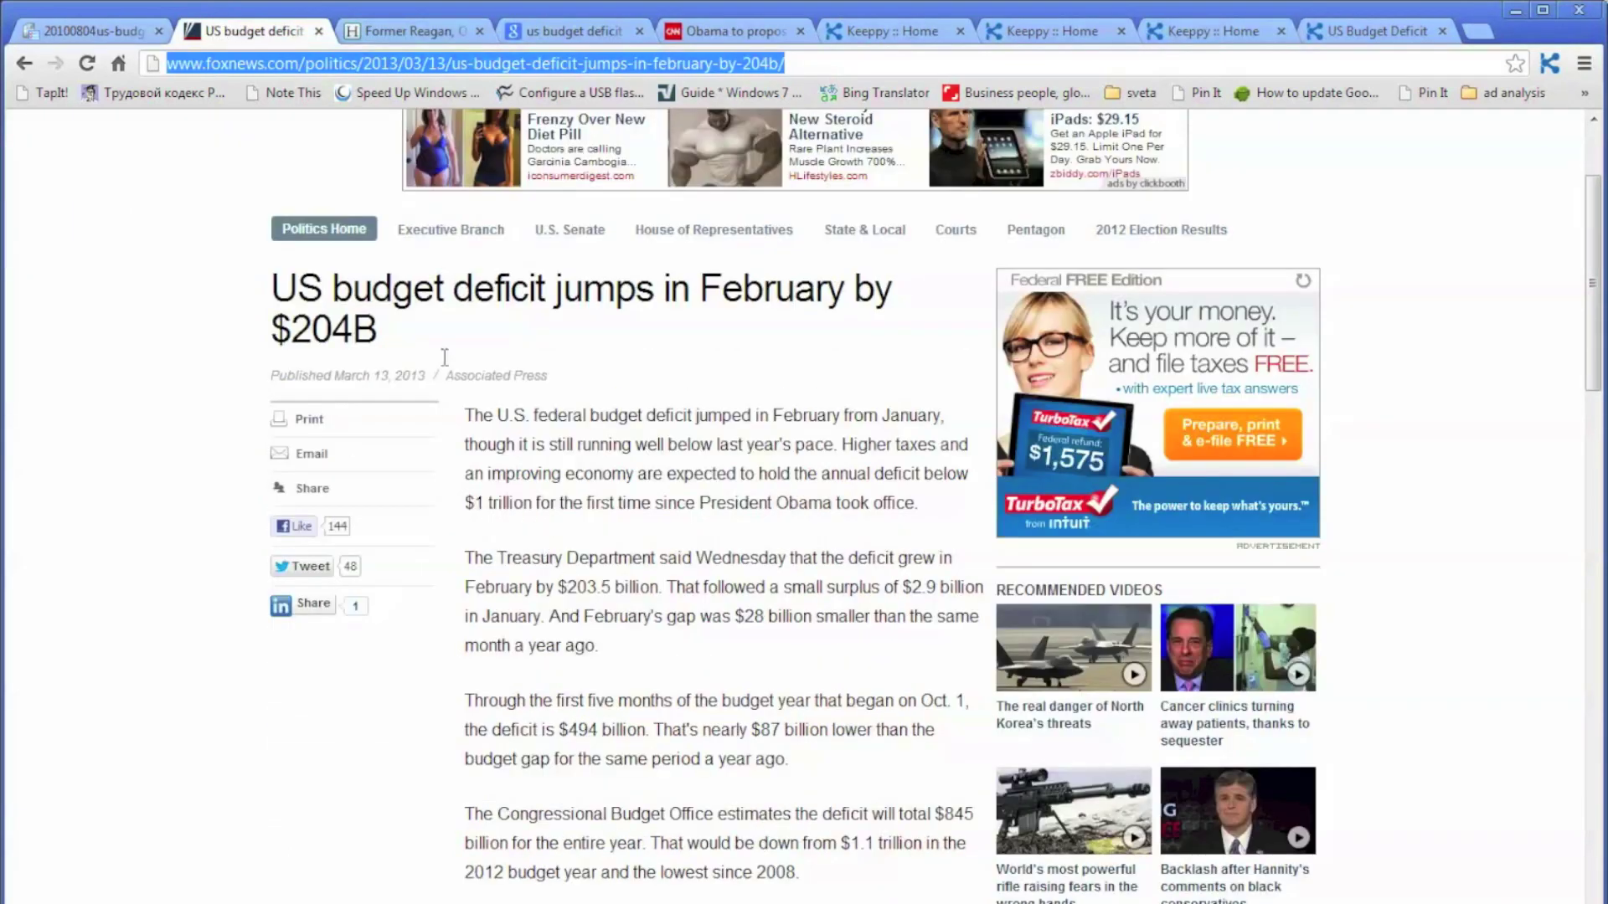
left_click_drag(271, 281, 867, 886)
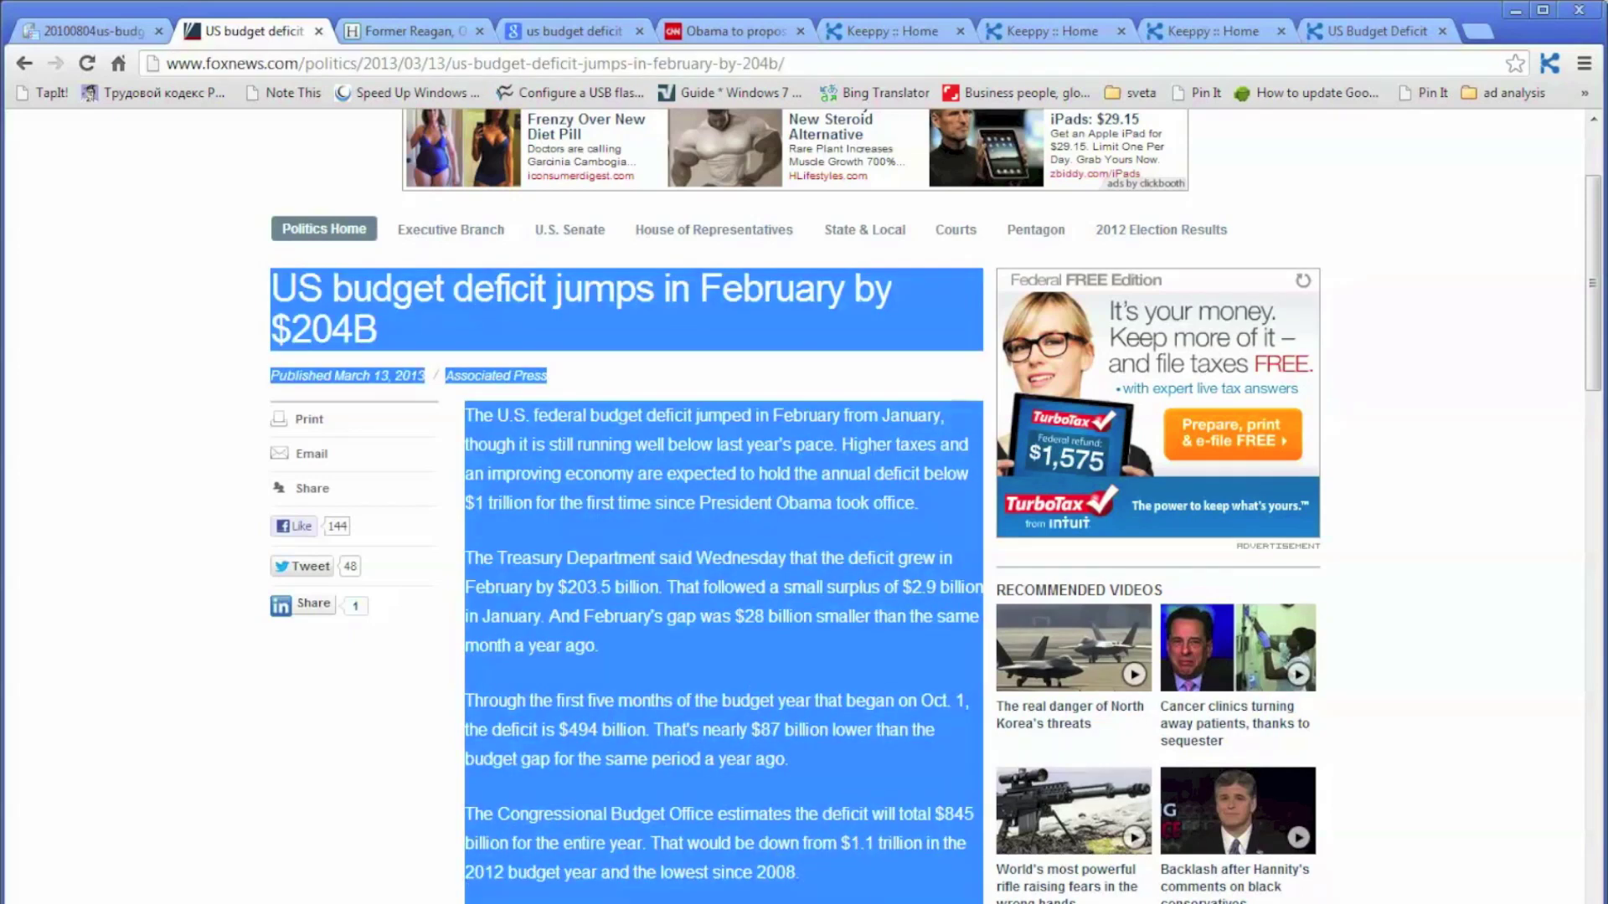
right_click(702, 530)
left_click(753, 661)
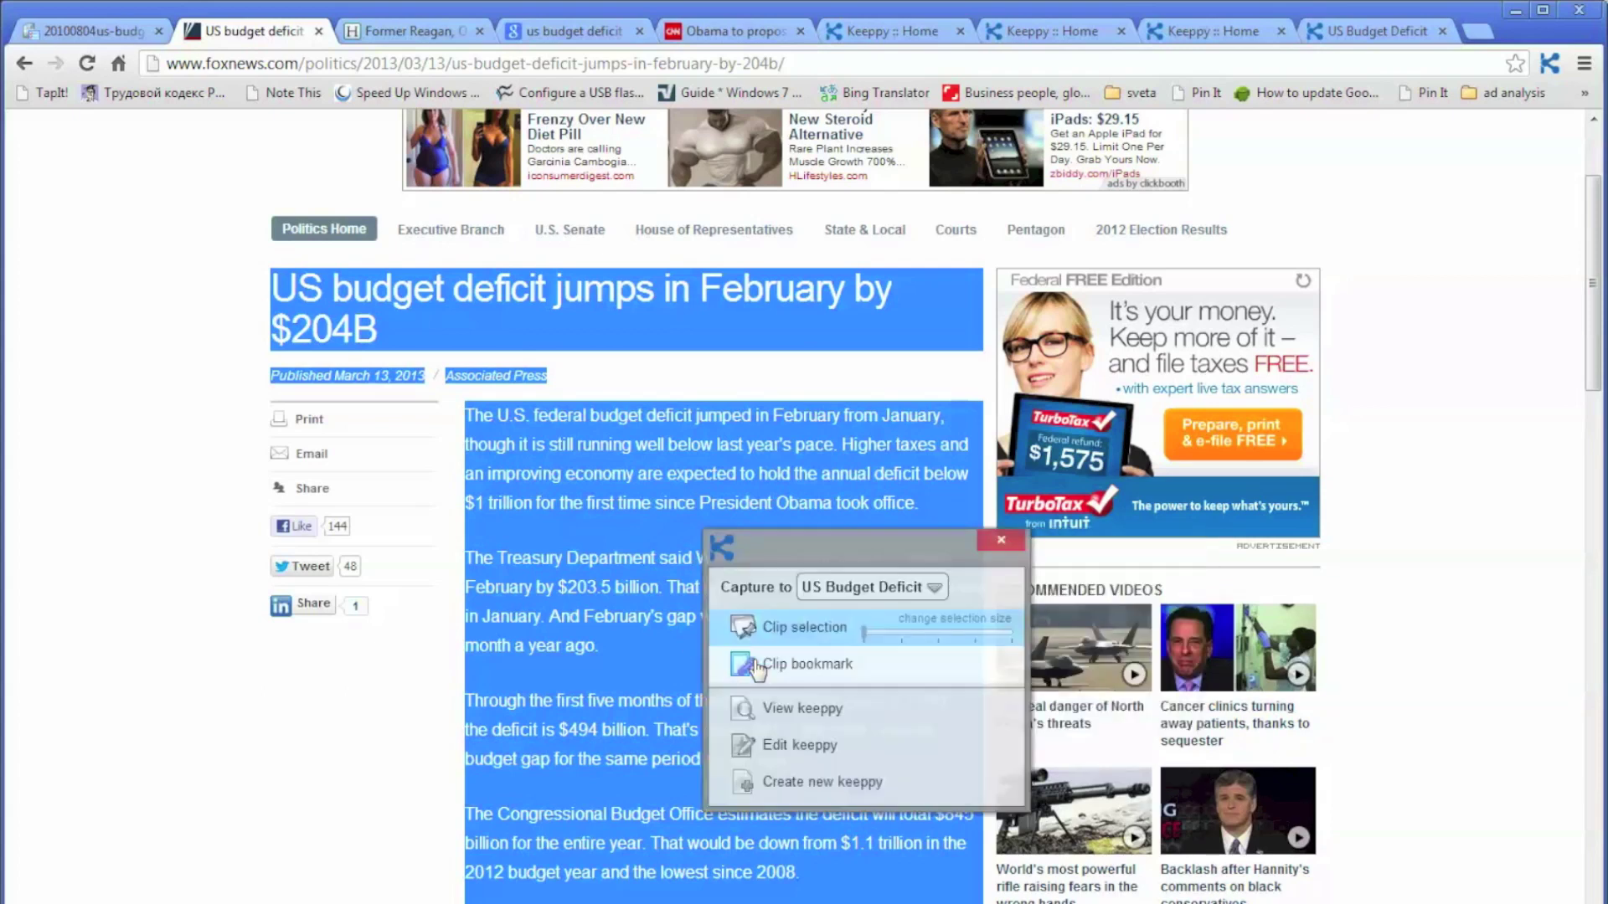
left_click(798, 634)
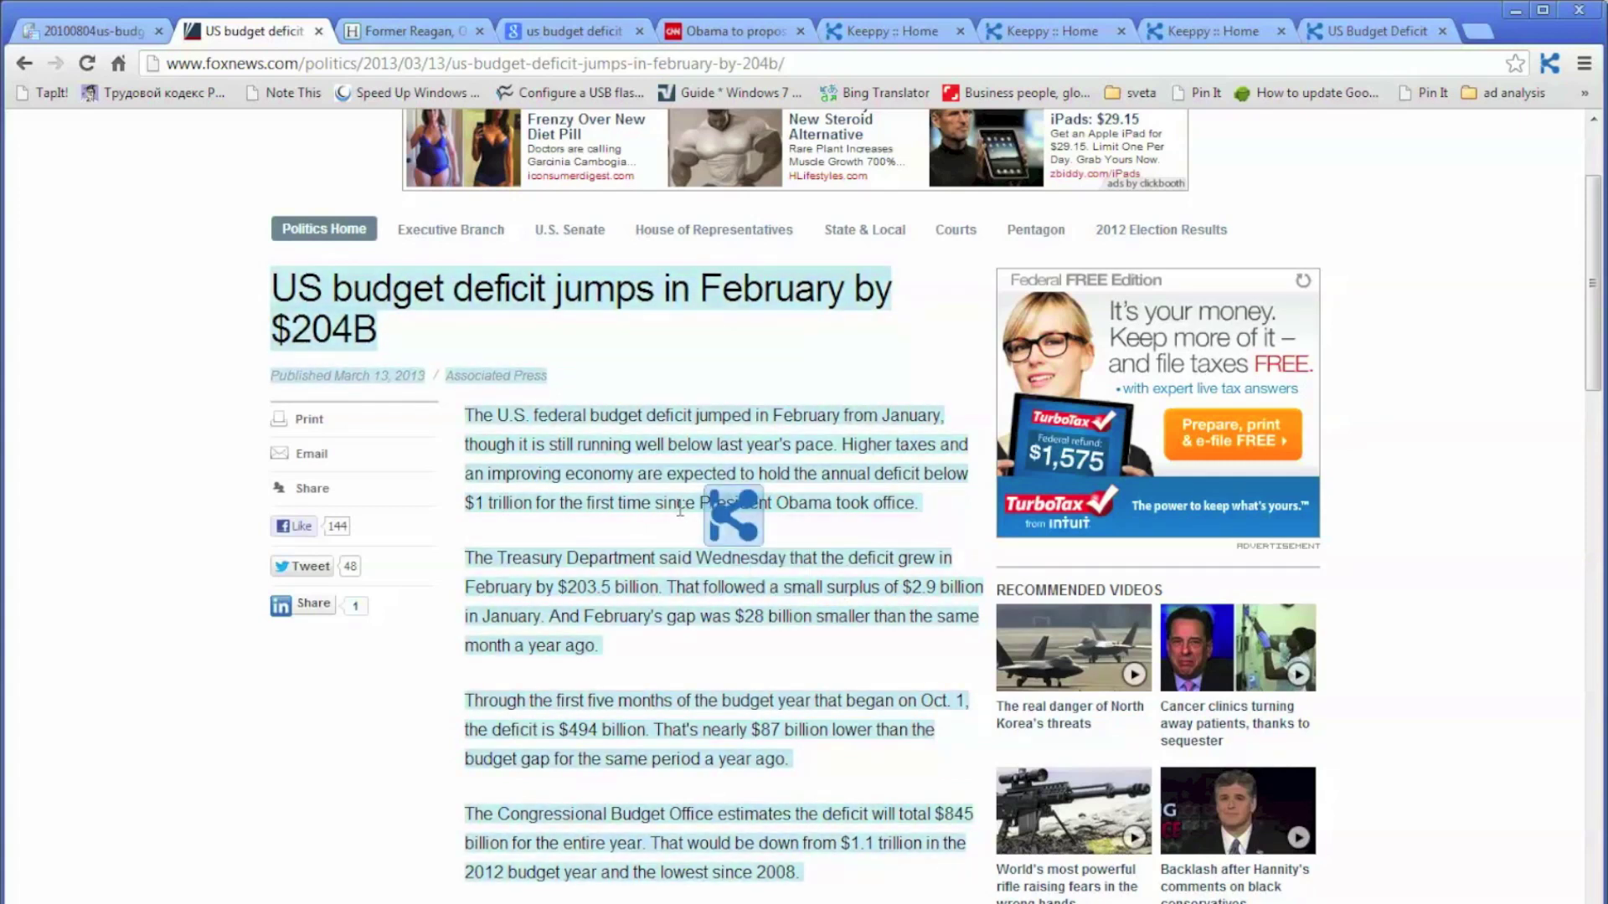
- Browse the Google Images results for 'us budget deficit'
left_click(557, 31)
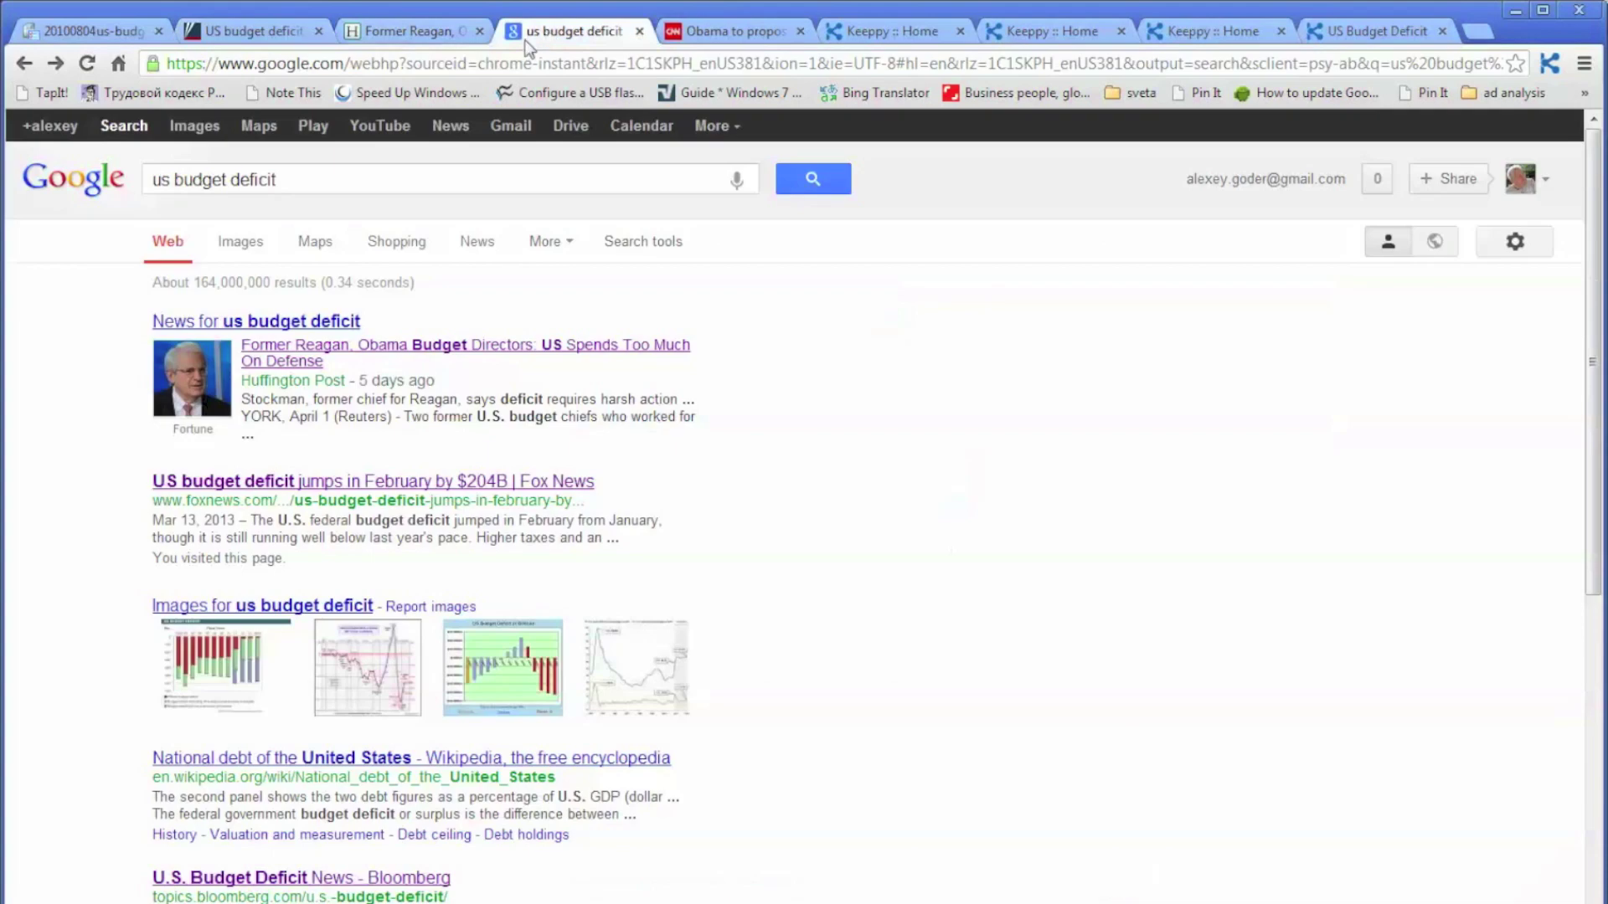
left_click(194, 126)
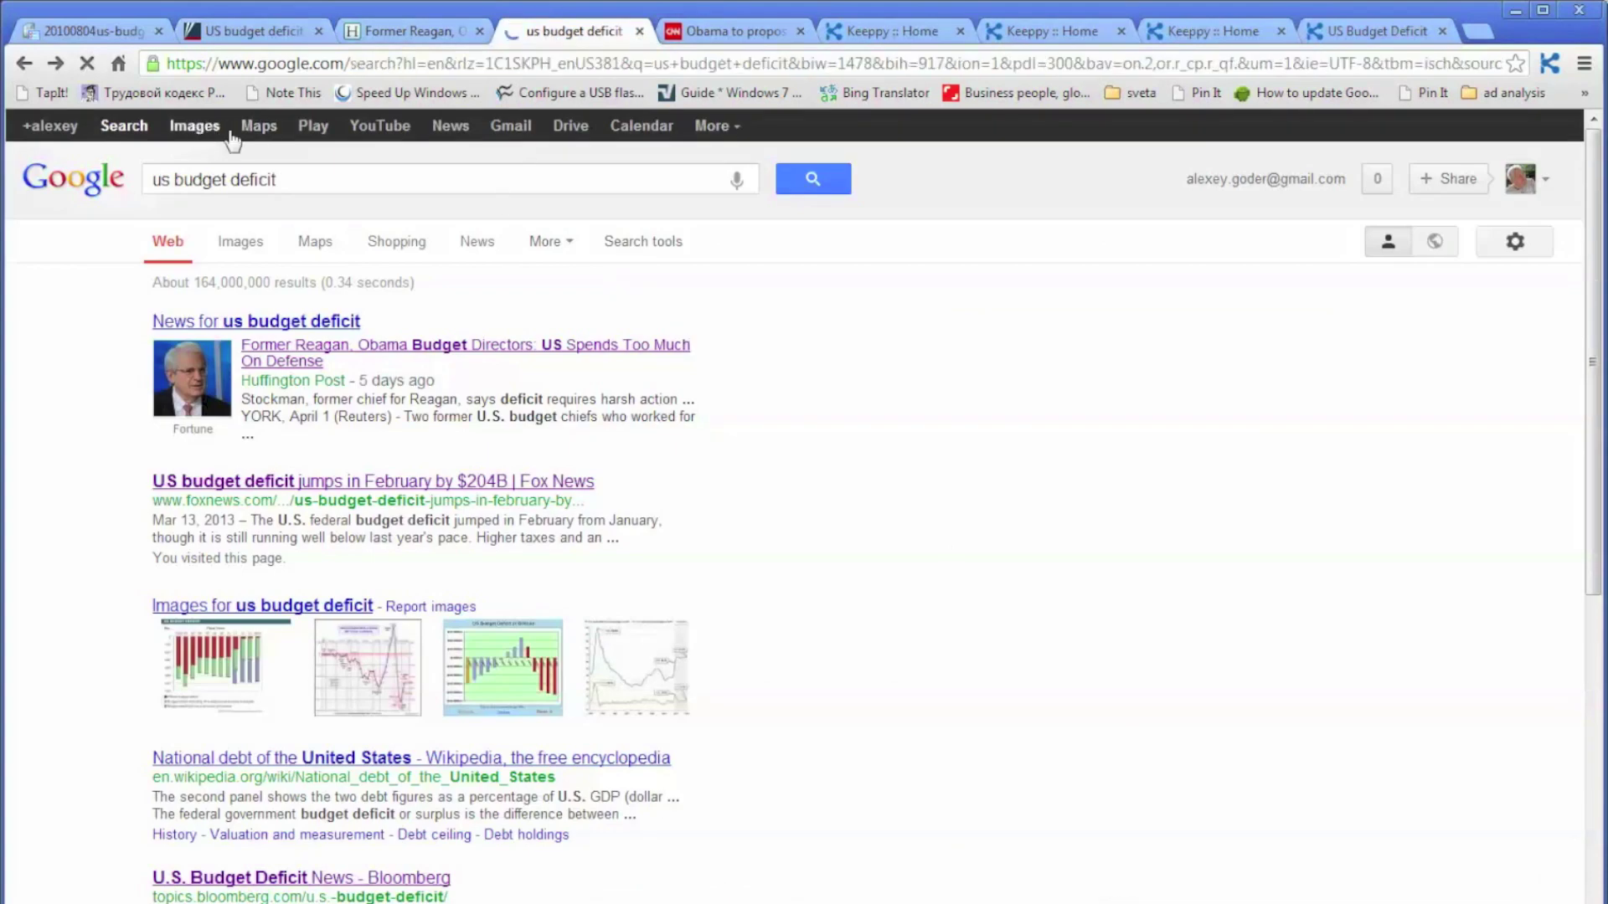
scroll(1017, 620, "down", 12)
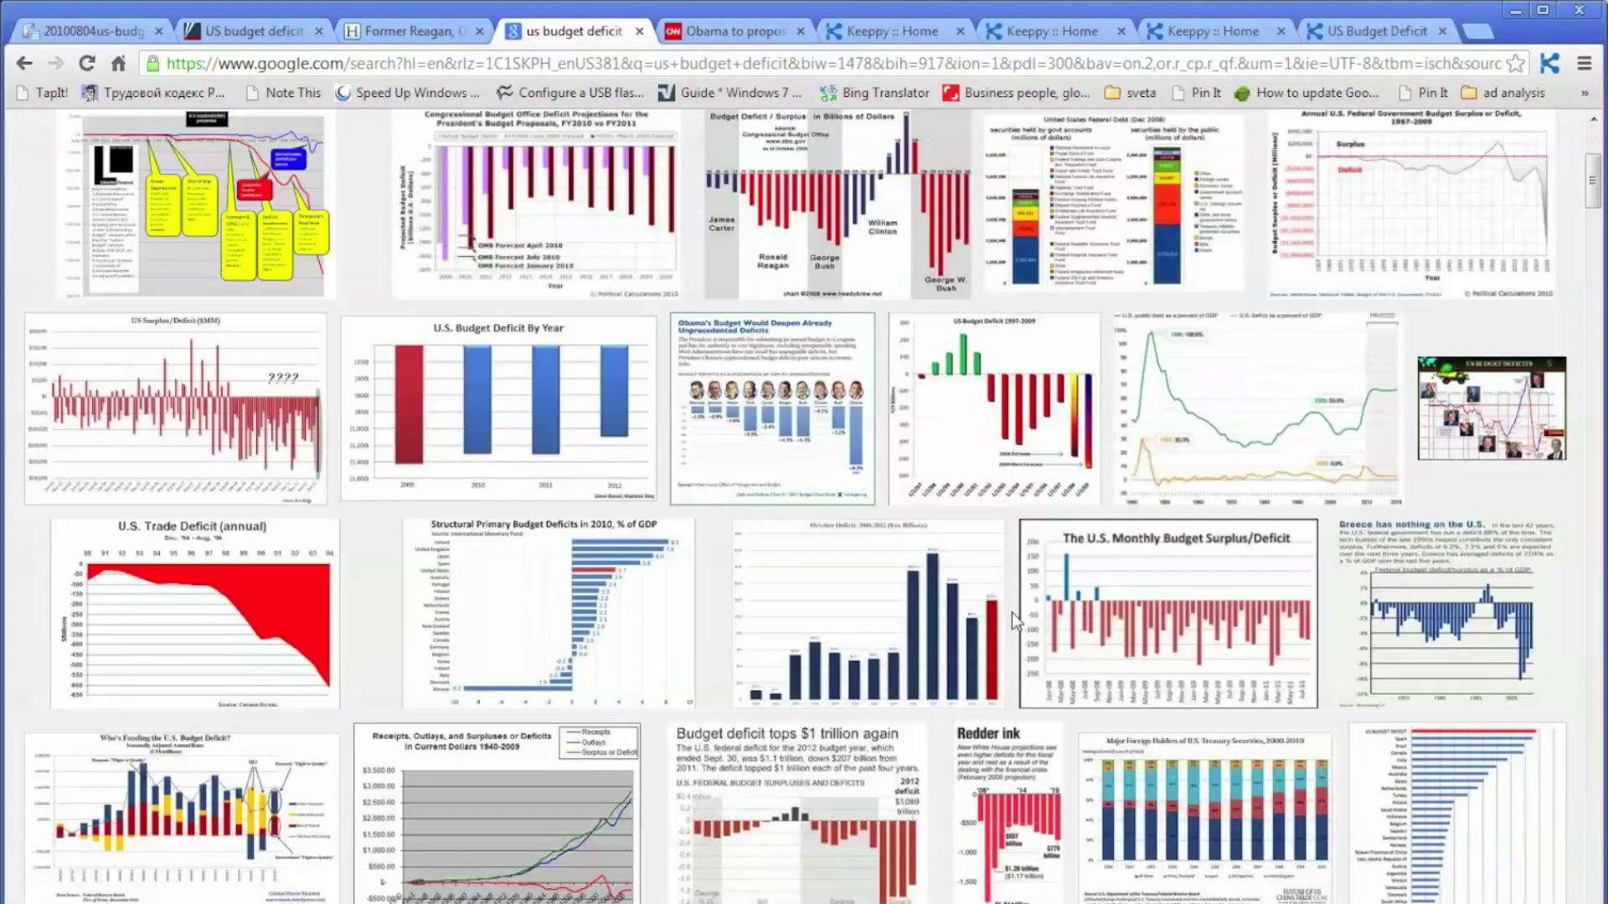
scroll(1011, 618, "down", 9)
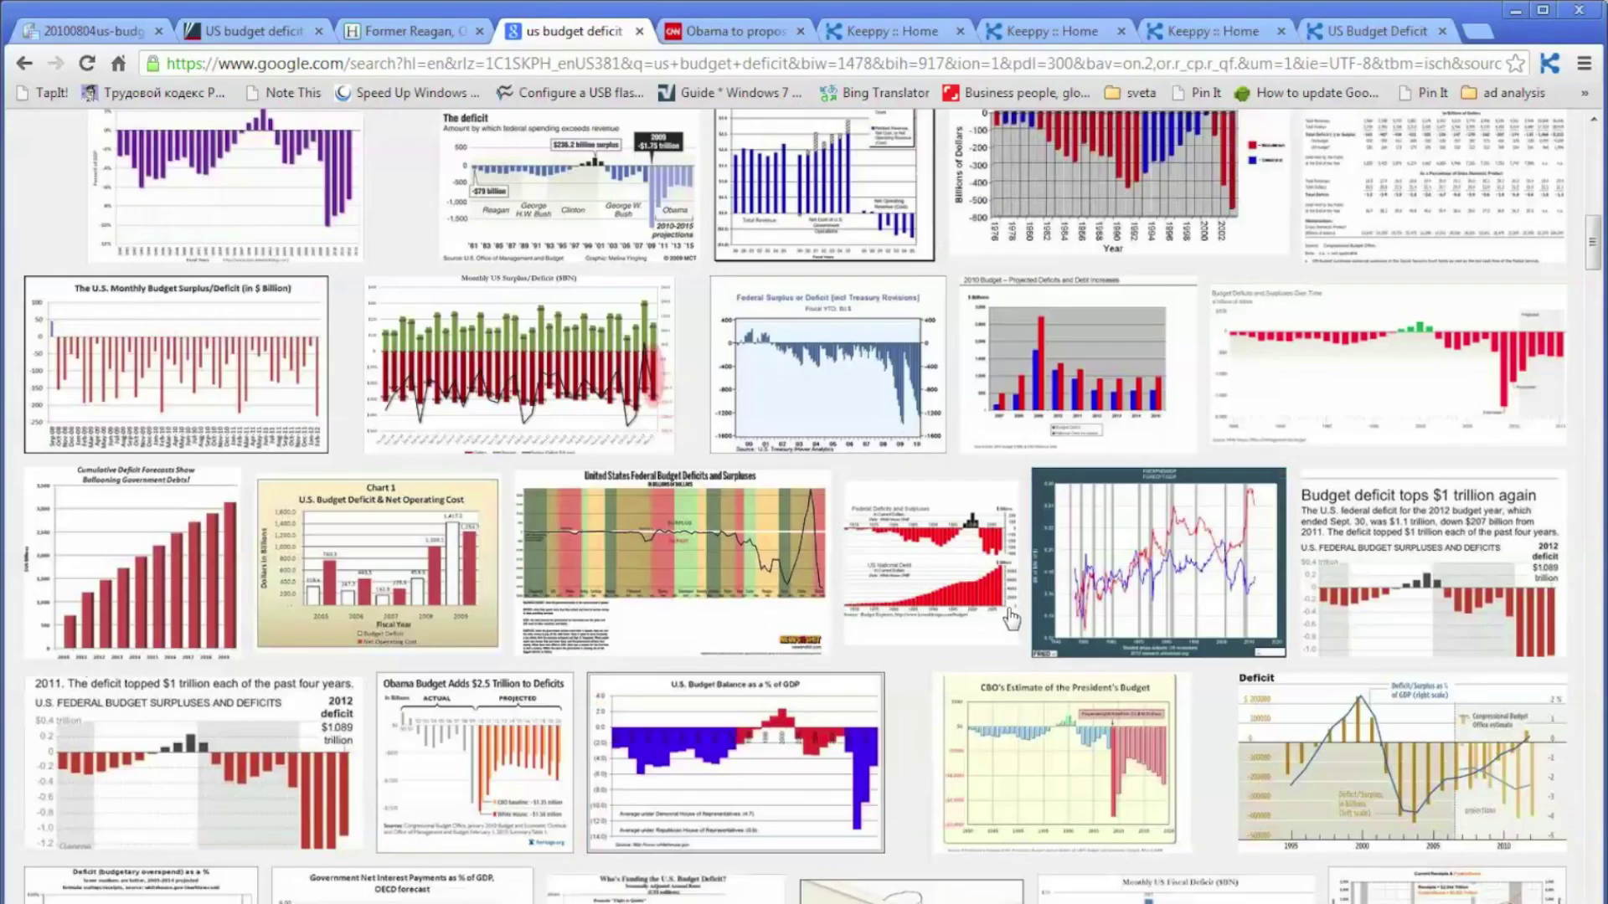
scroll(1010, 620, "down", 3)
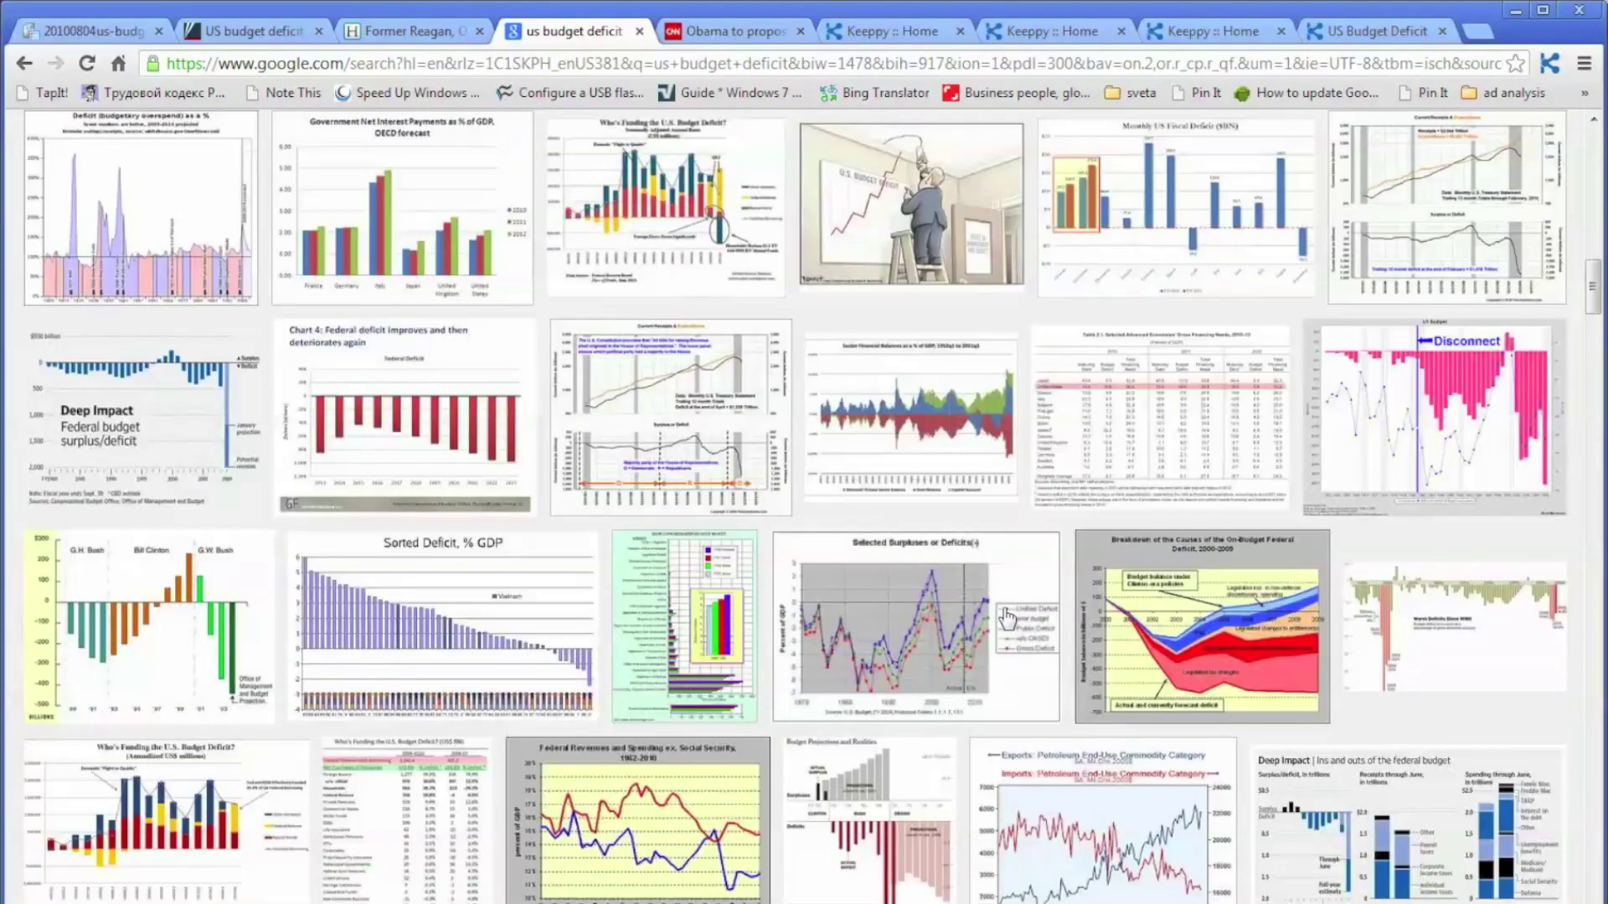
scroll(1011, 619, "down", 5)
scroll(1006, 618, "up", 7)
scroll(1007, 618, "up", 5)
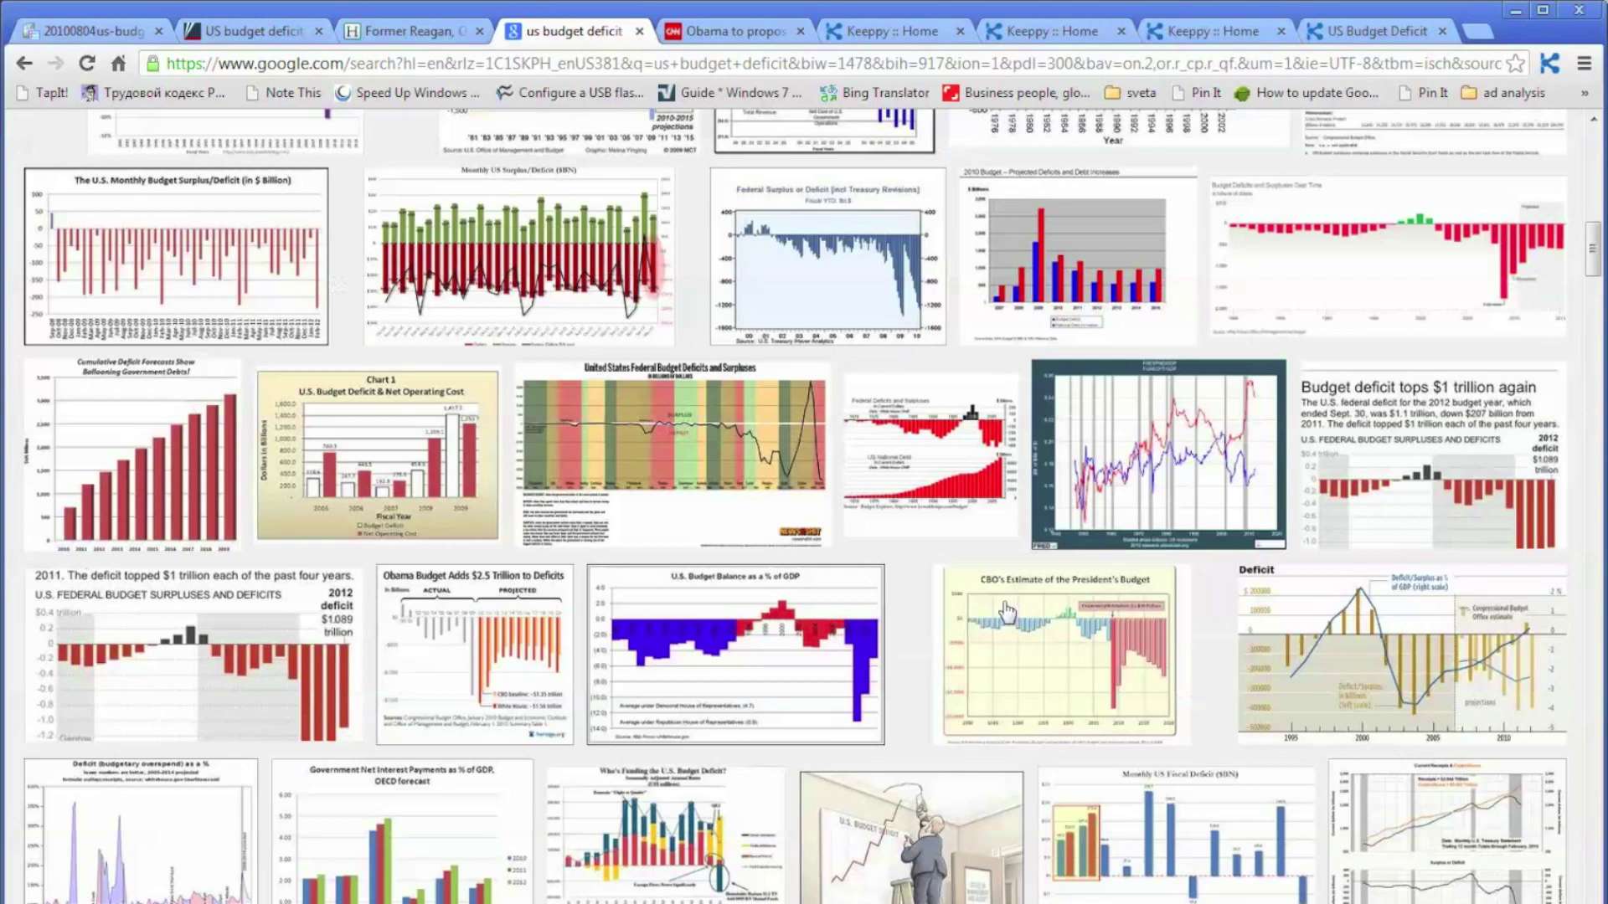
scroll(335, 159, "up", 2)
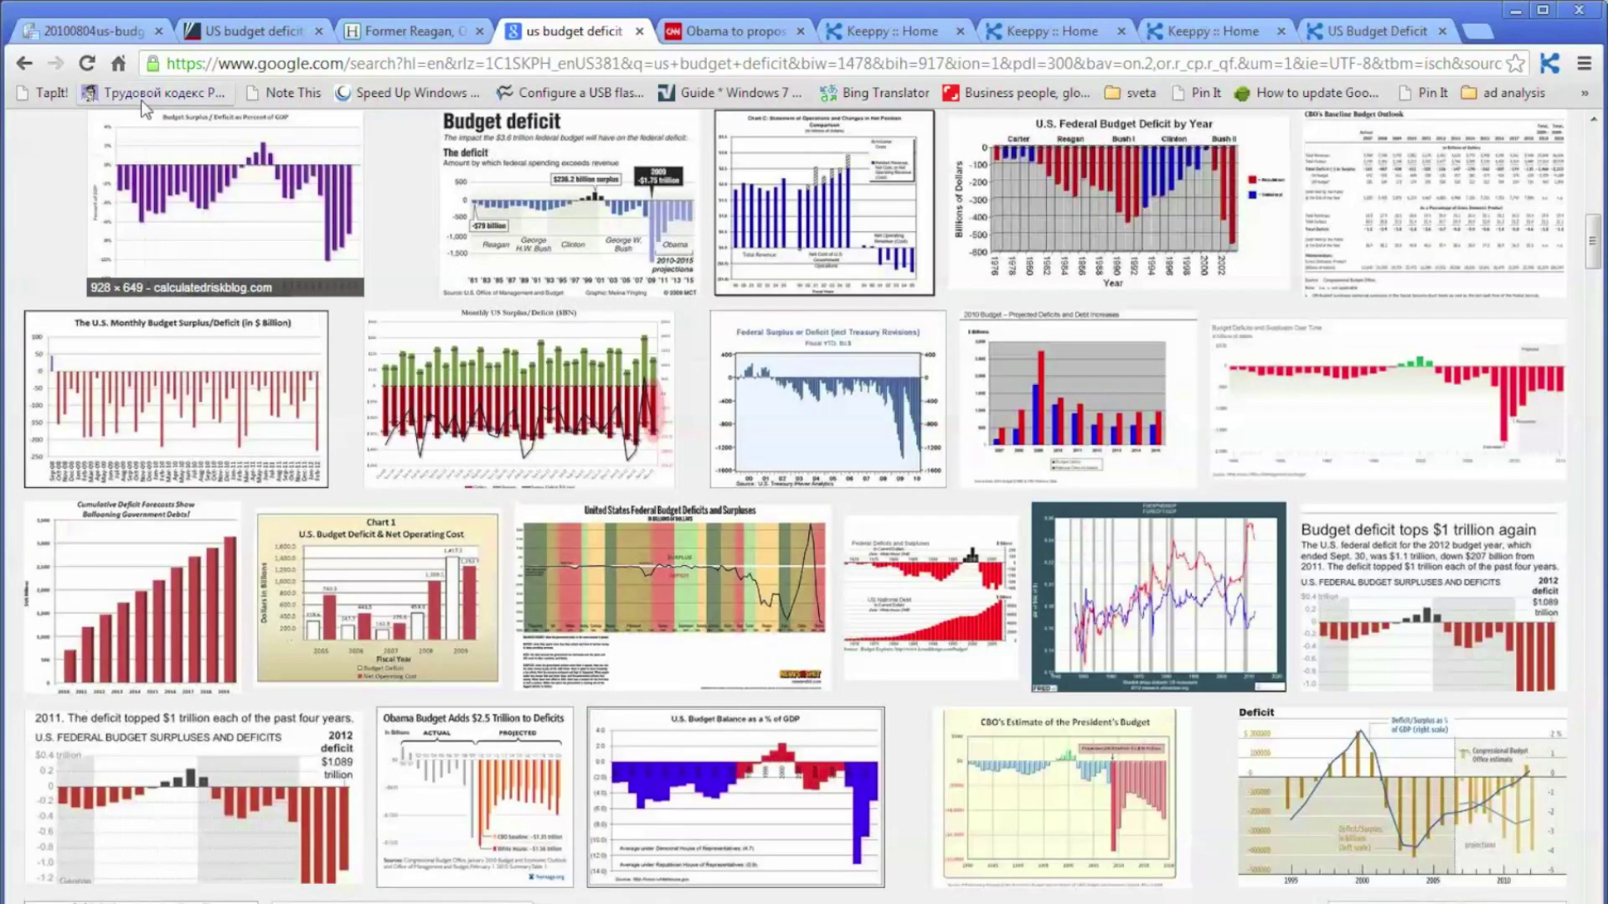
- Clip the time-az.com 'US Budget Deficits' chart picture into the keeppy
left_click(75, 32)
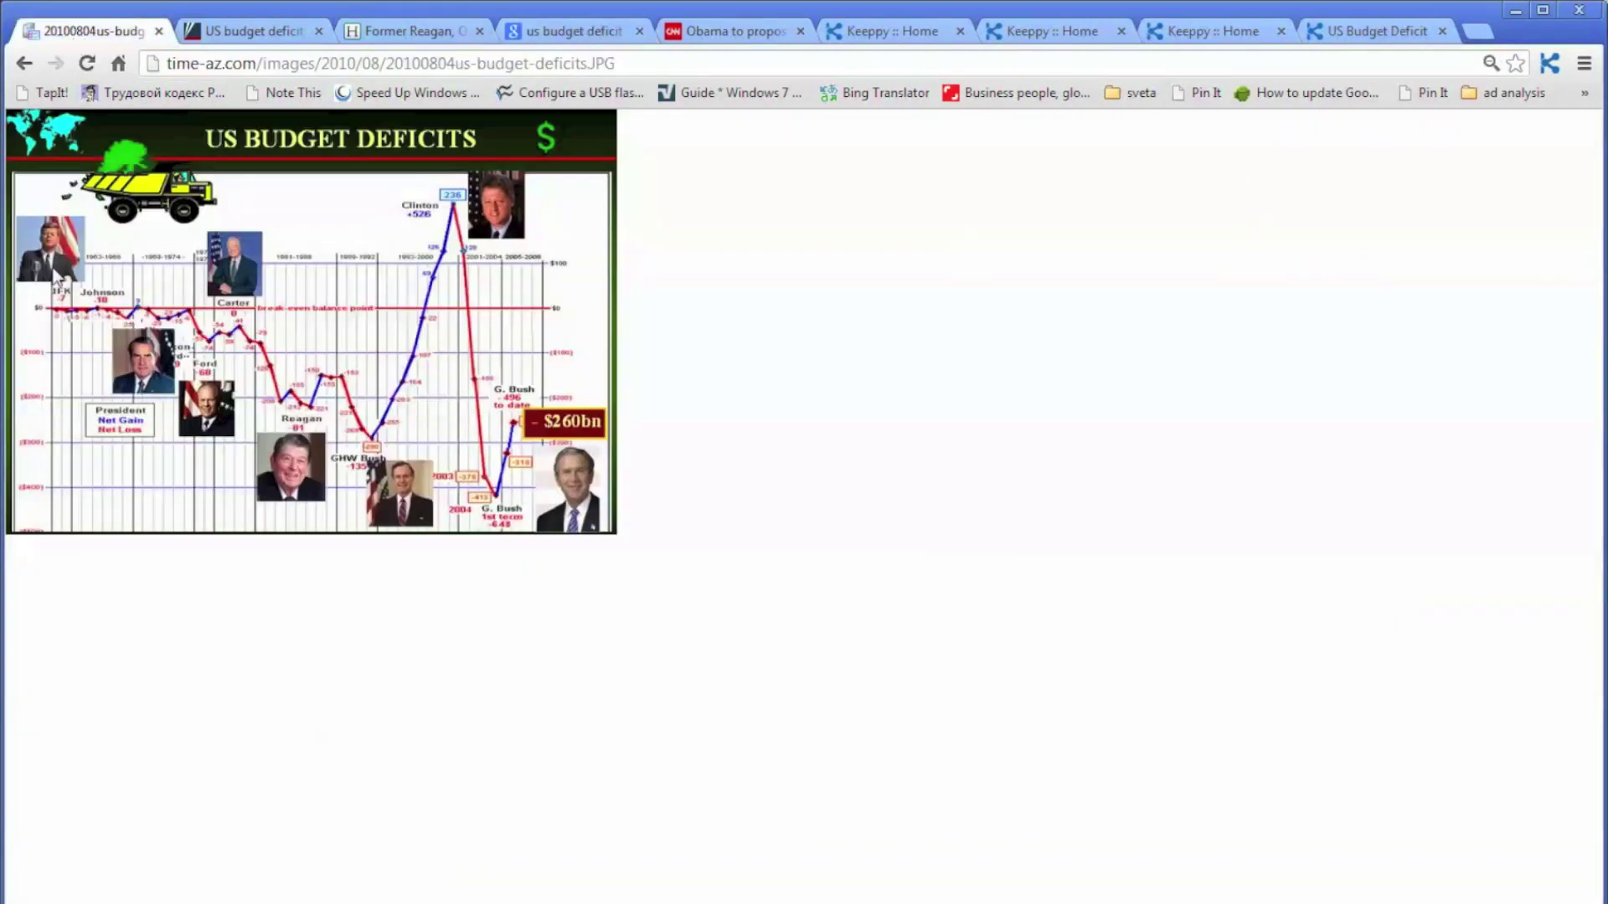
right_click(295, 261)
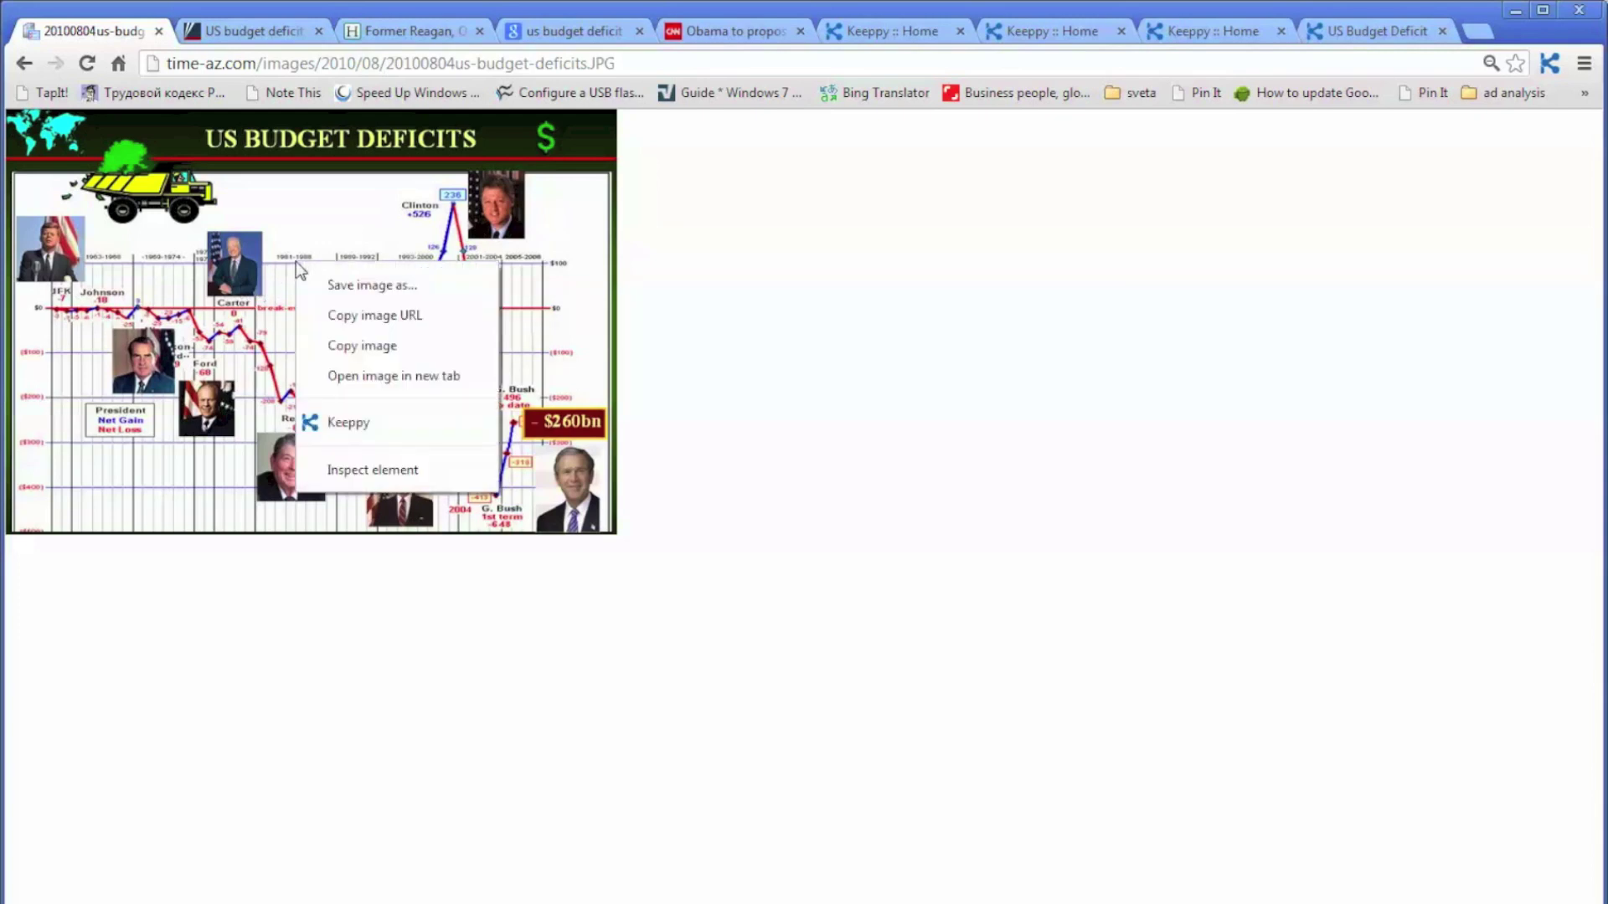
left_click(350, 425)
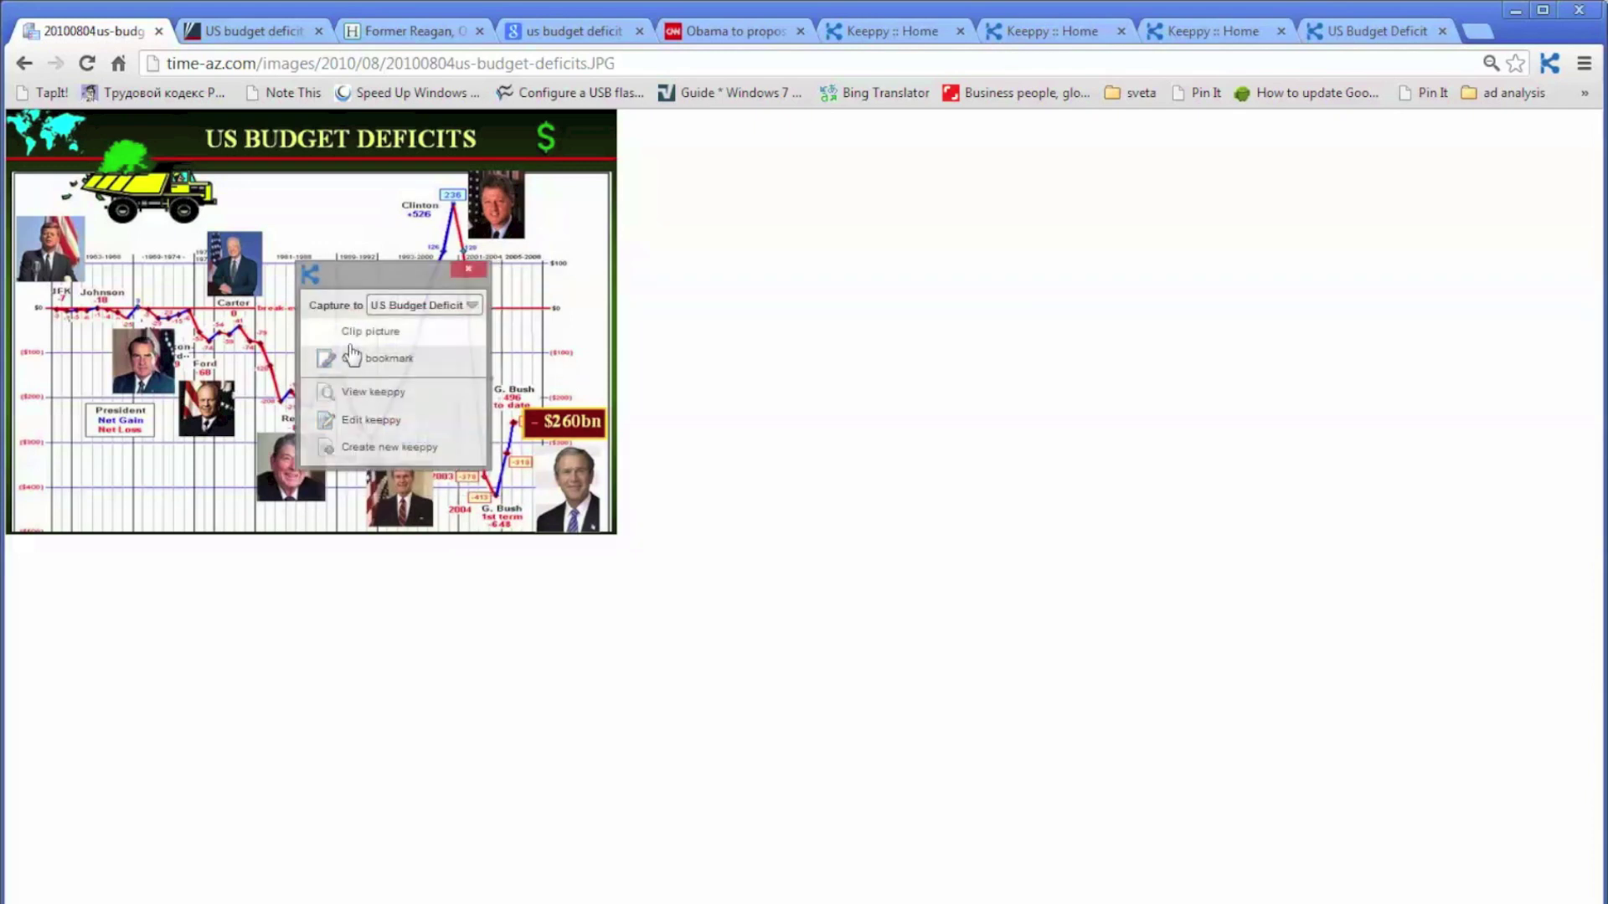
left_click(371, 332)
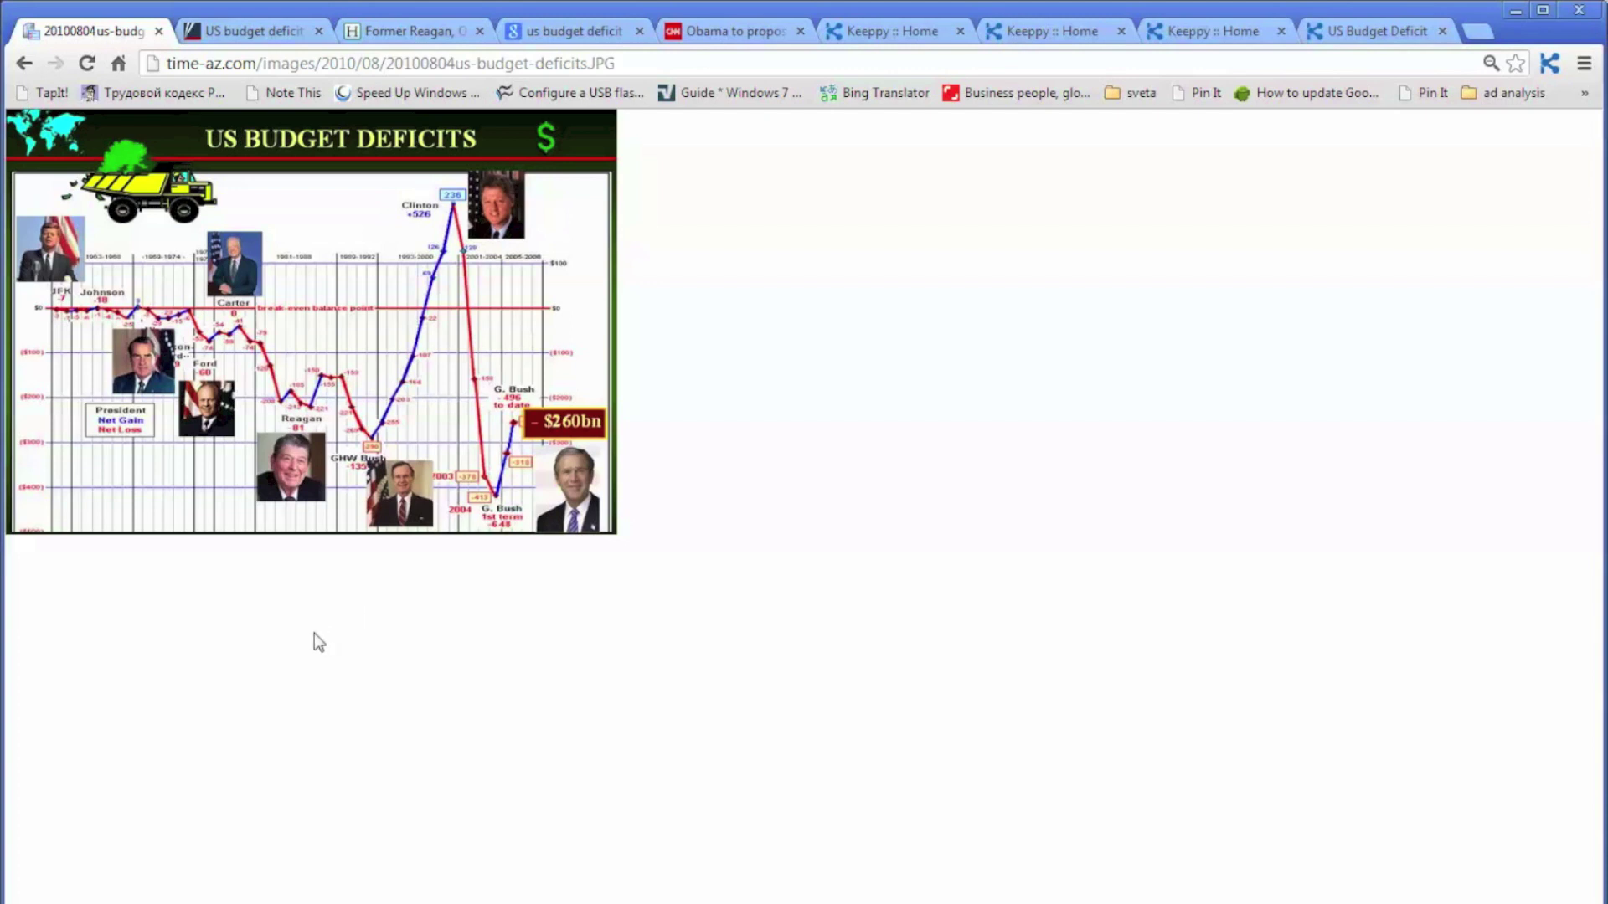
- Open the US Budget Deficit keeppy for editing from the page's Keeppy options
right_click(303, 586)
left_click(362, 889)
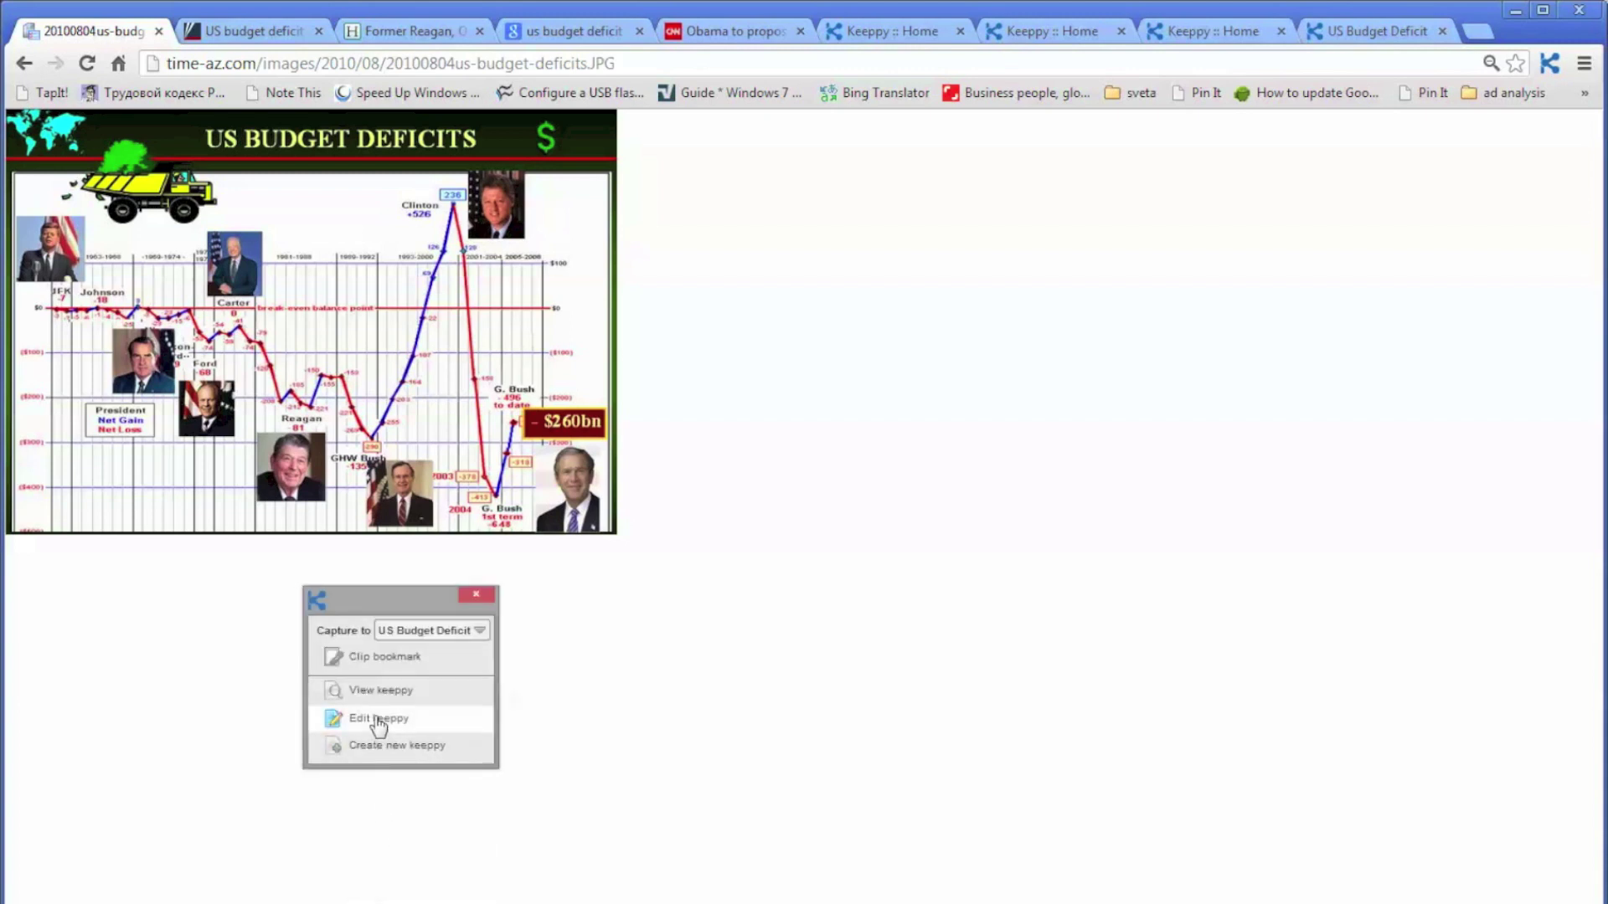
left_click(378, 720)
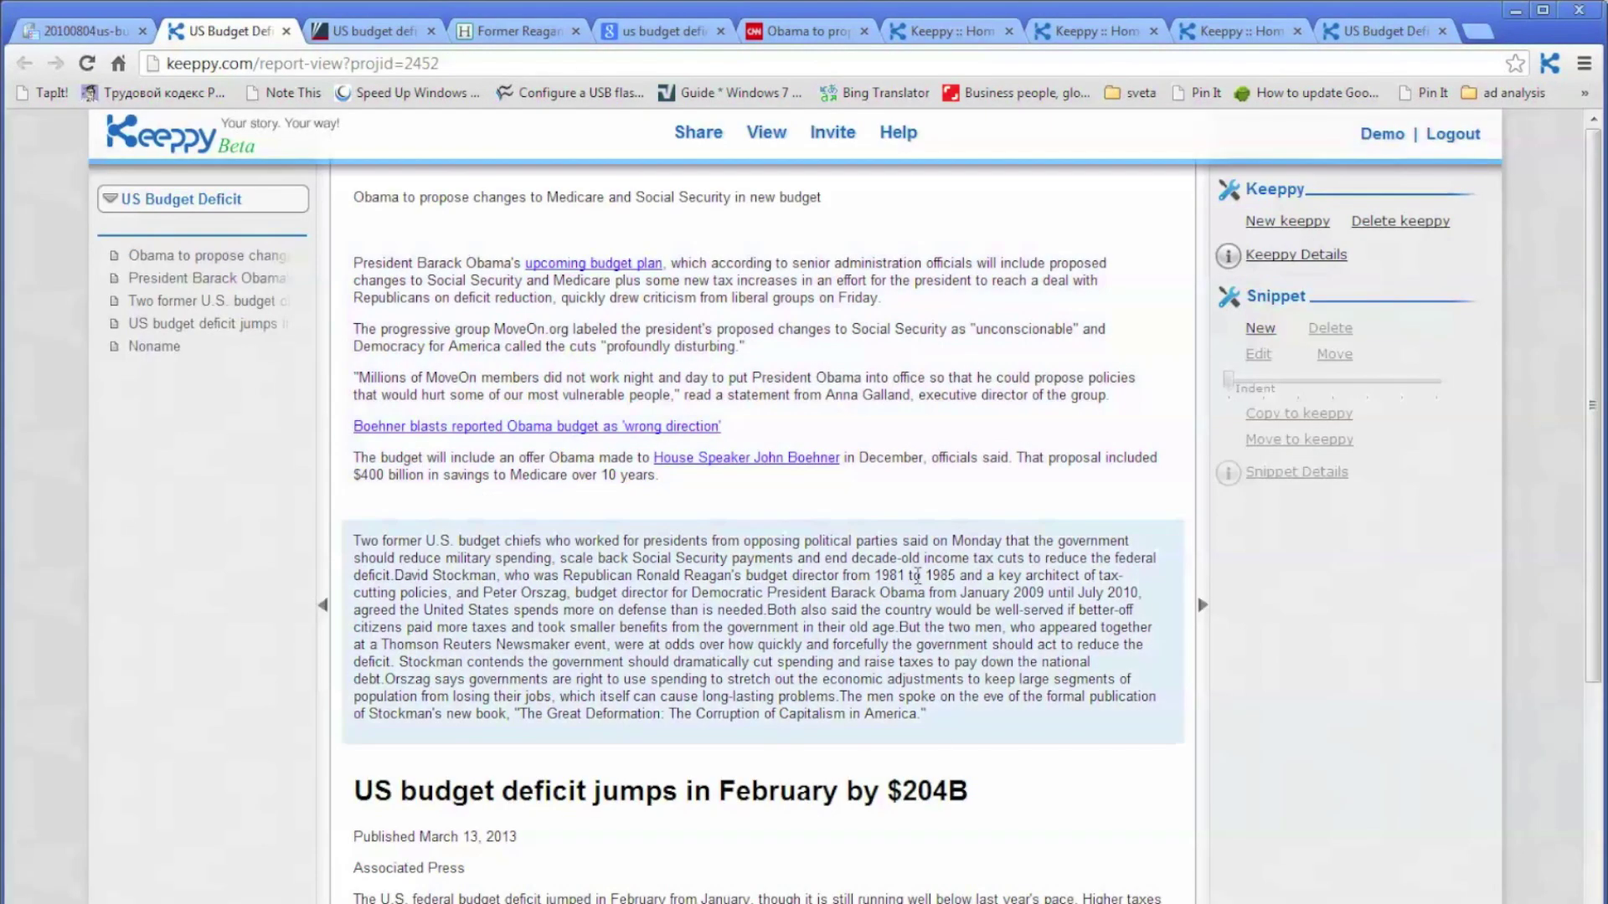
- Scroll through the snippets and select the 'Obama to propose changes…' headline snippet
scroll(965, 791, "down", 5)
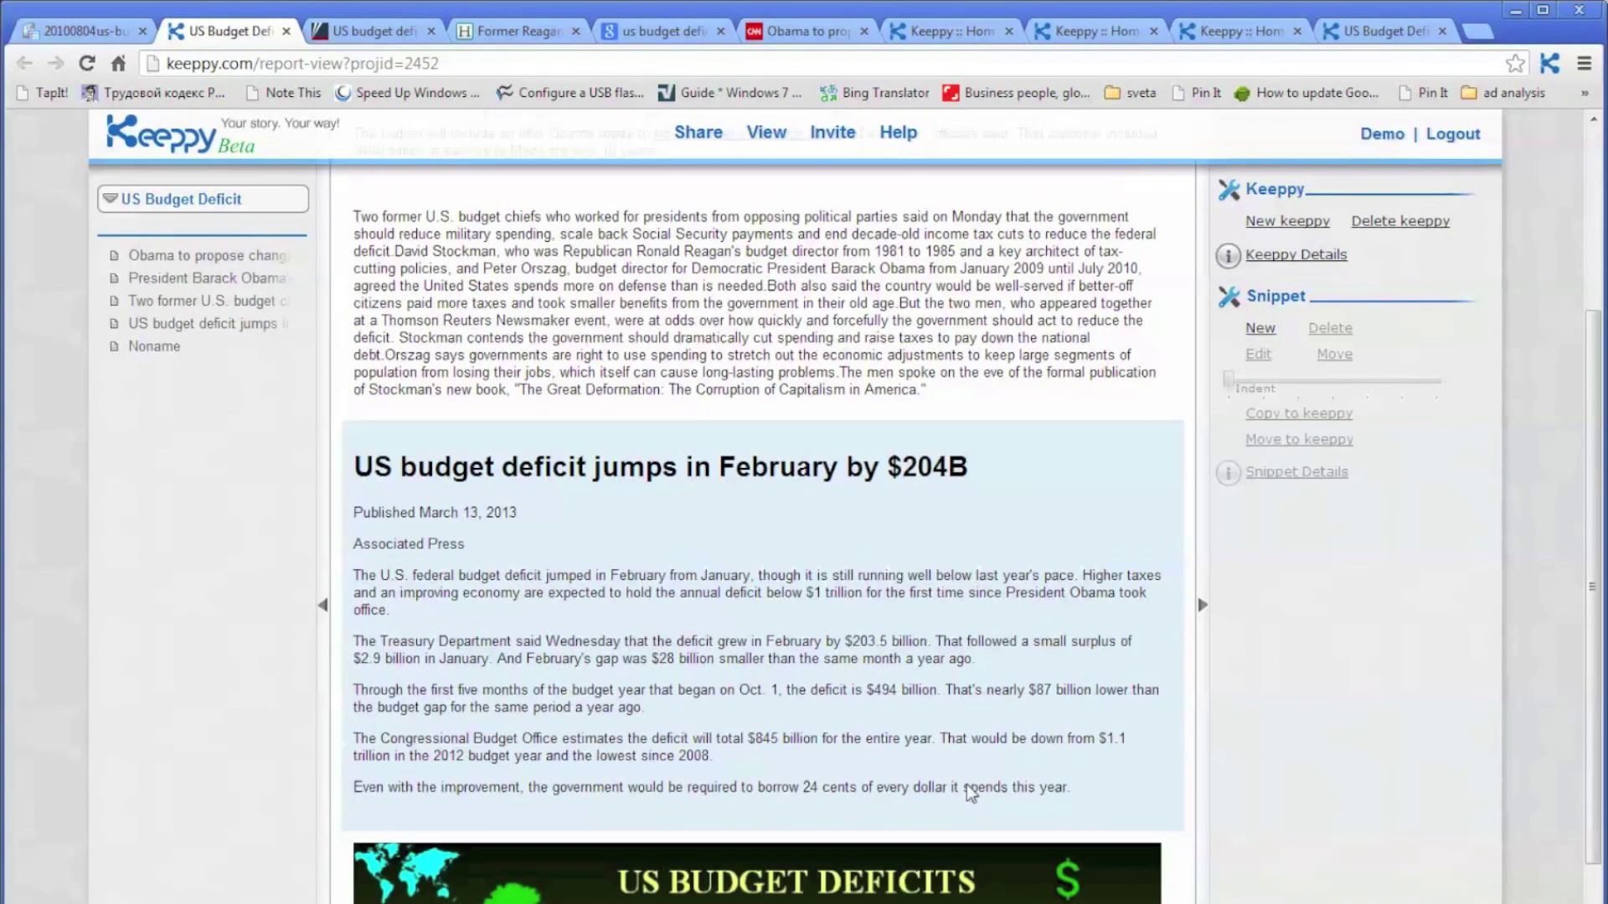
scroll(967, 788, "up", 5)
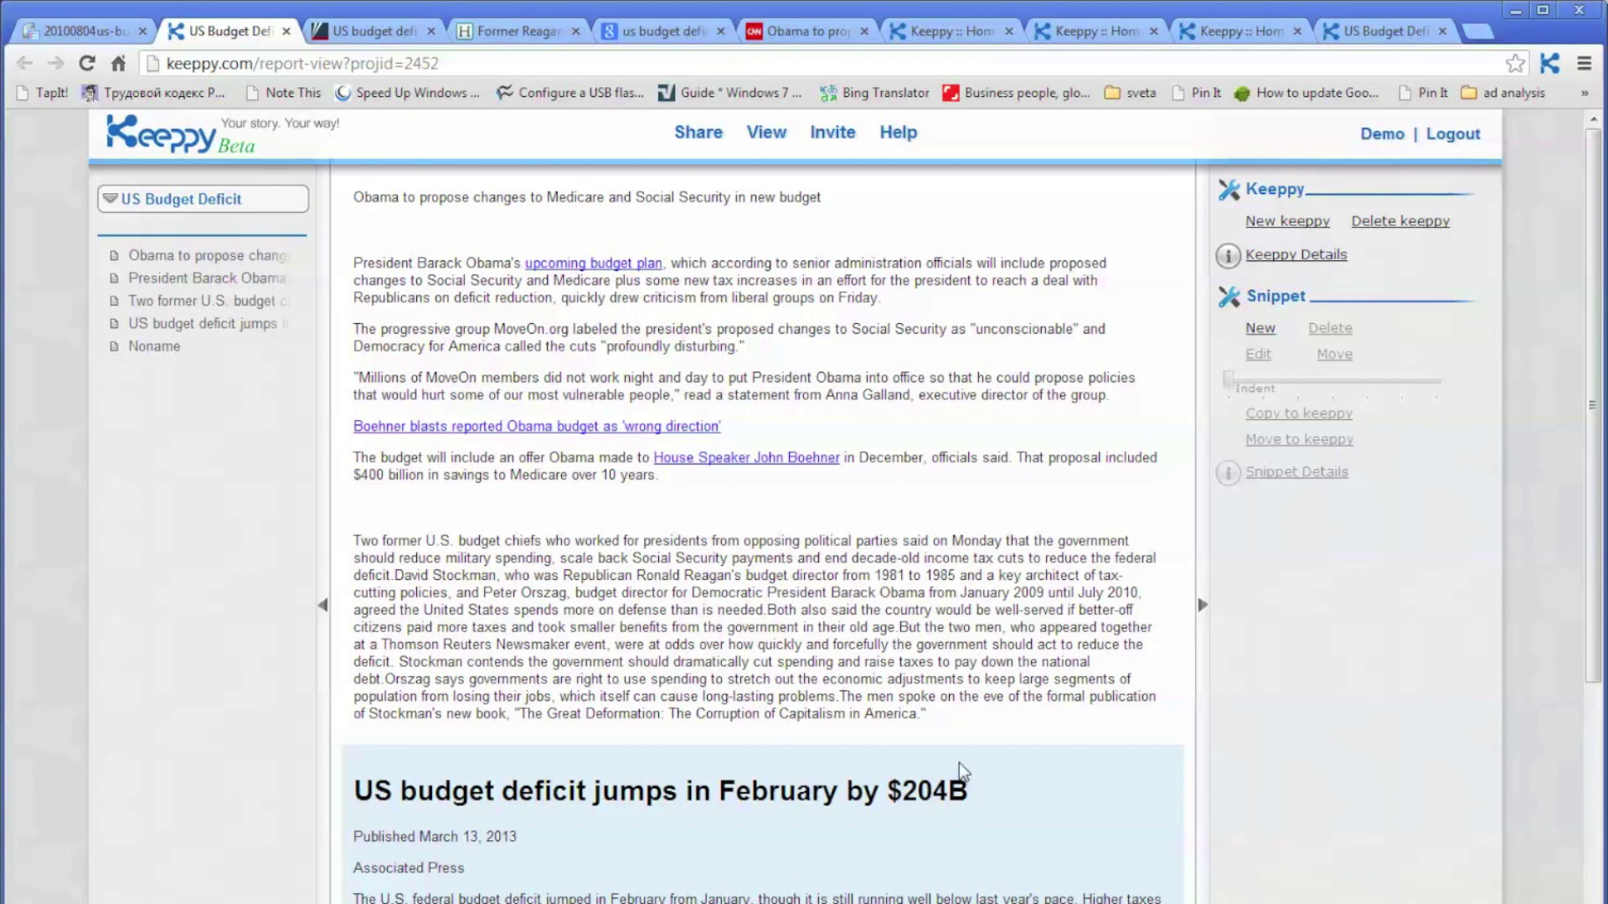
scroll(960, 761, "down", 8)
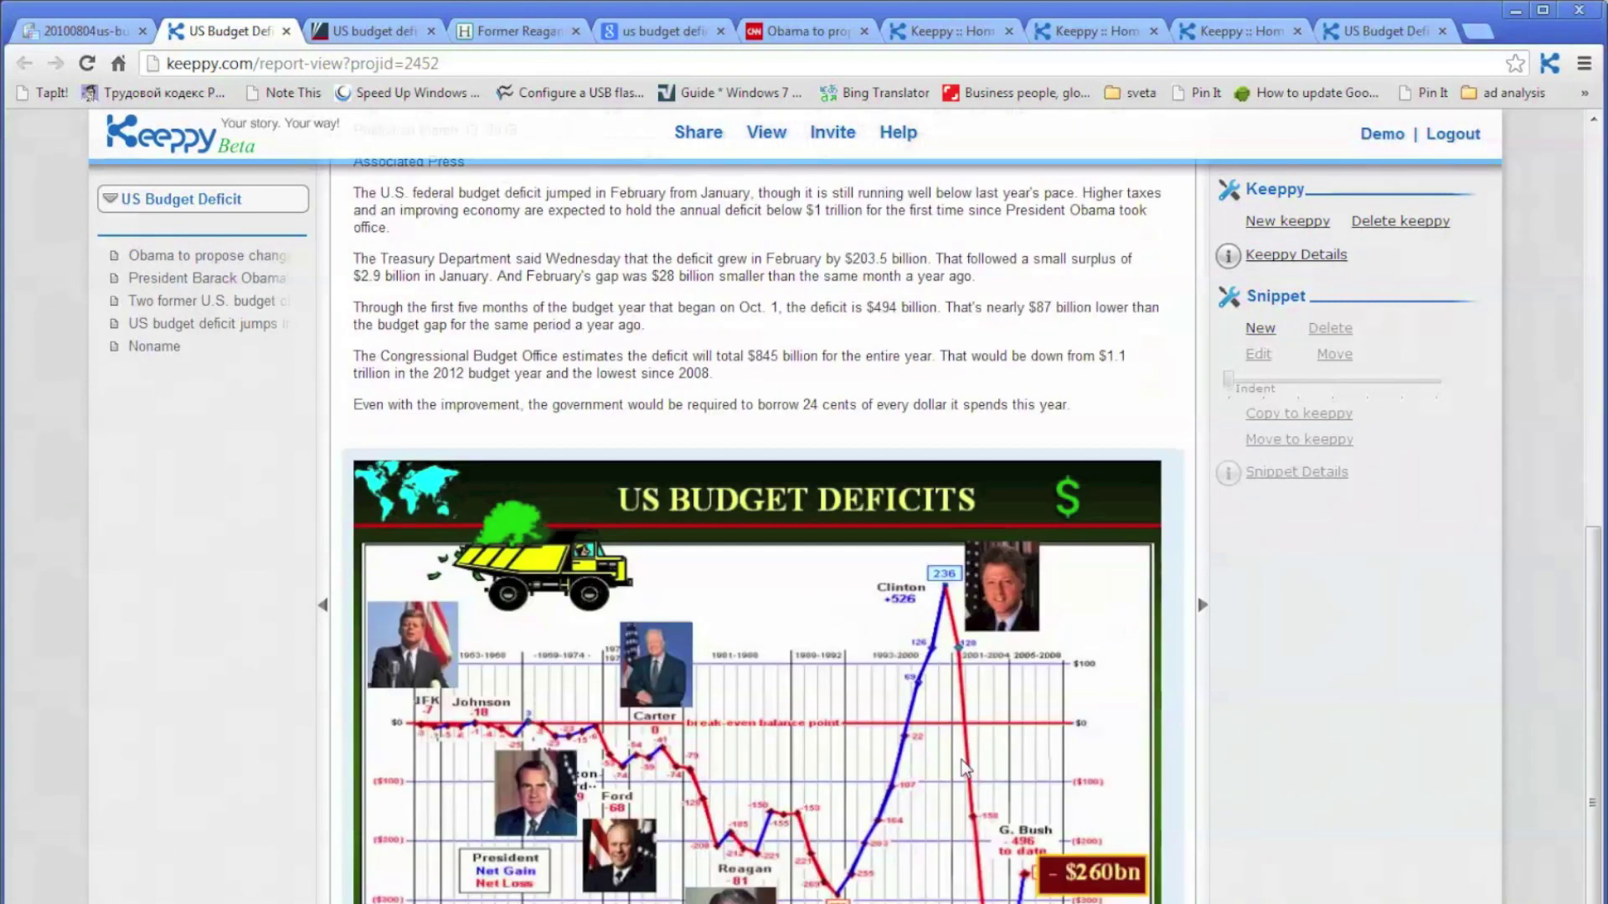
scroll(958, 756, "up", 8)
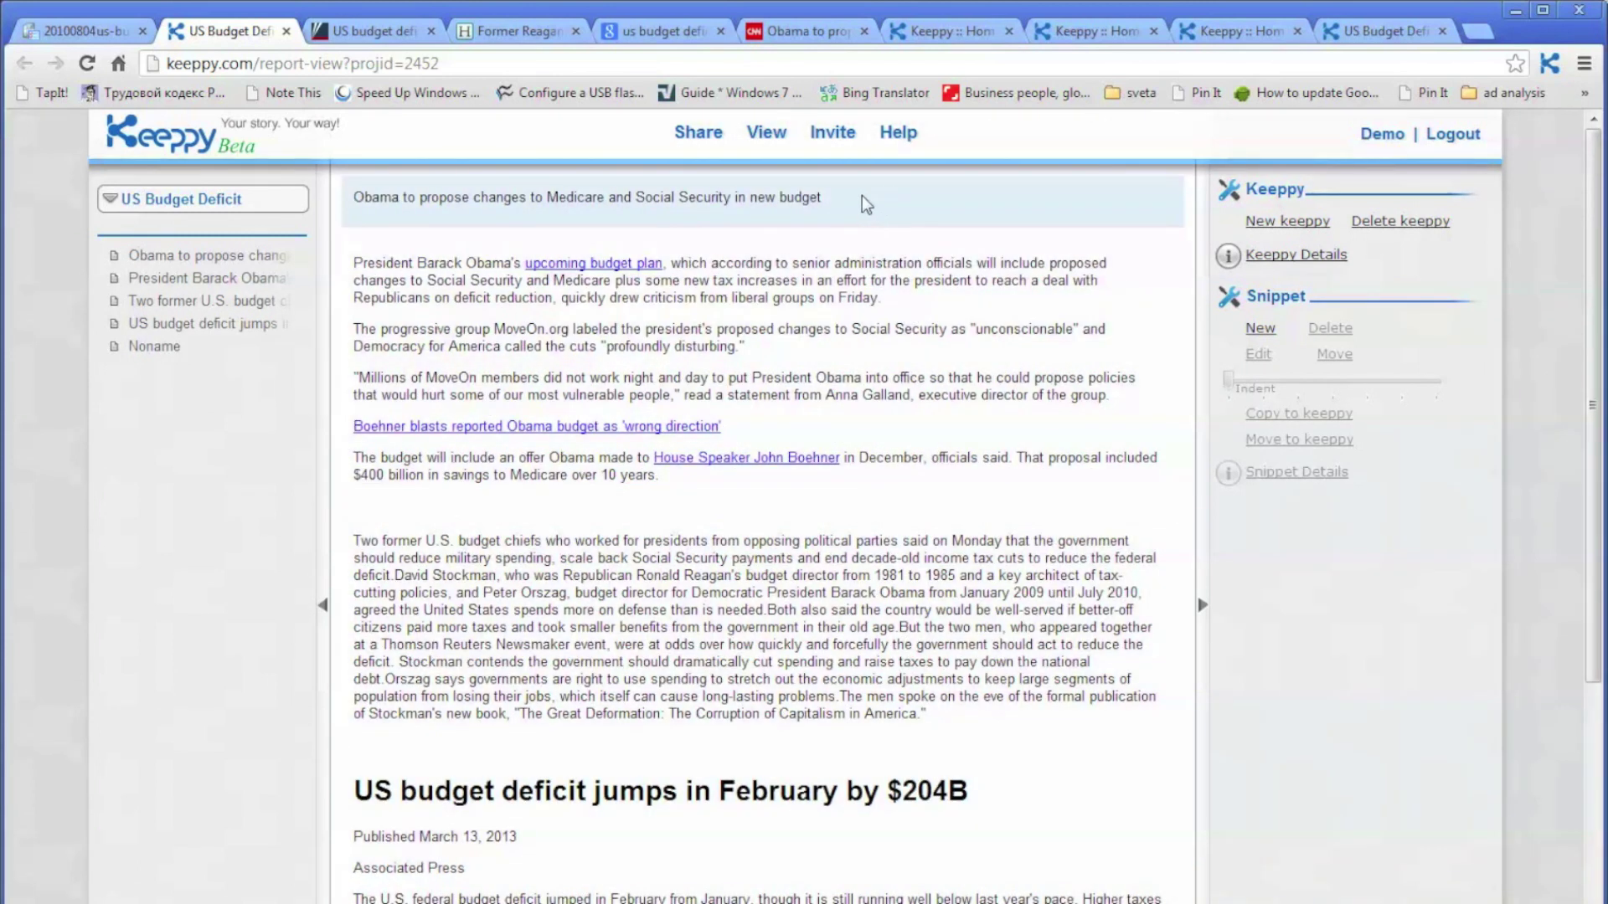
left_click(862, 194)
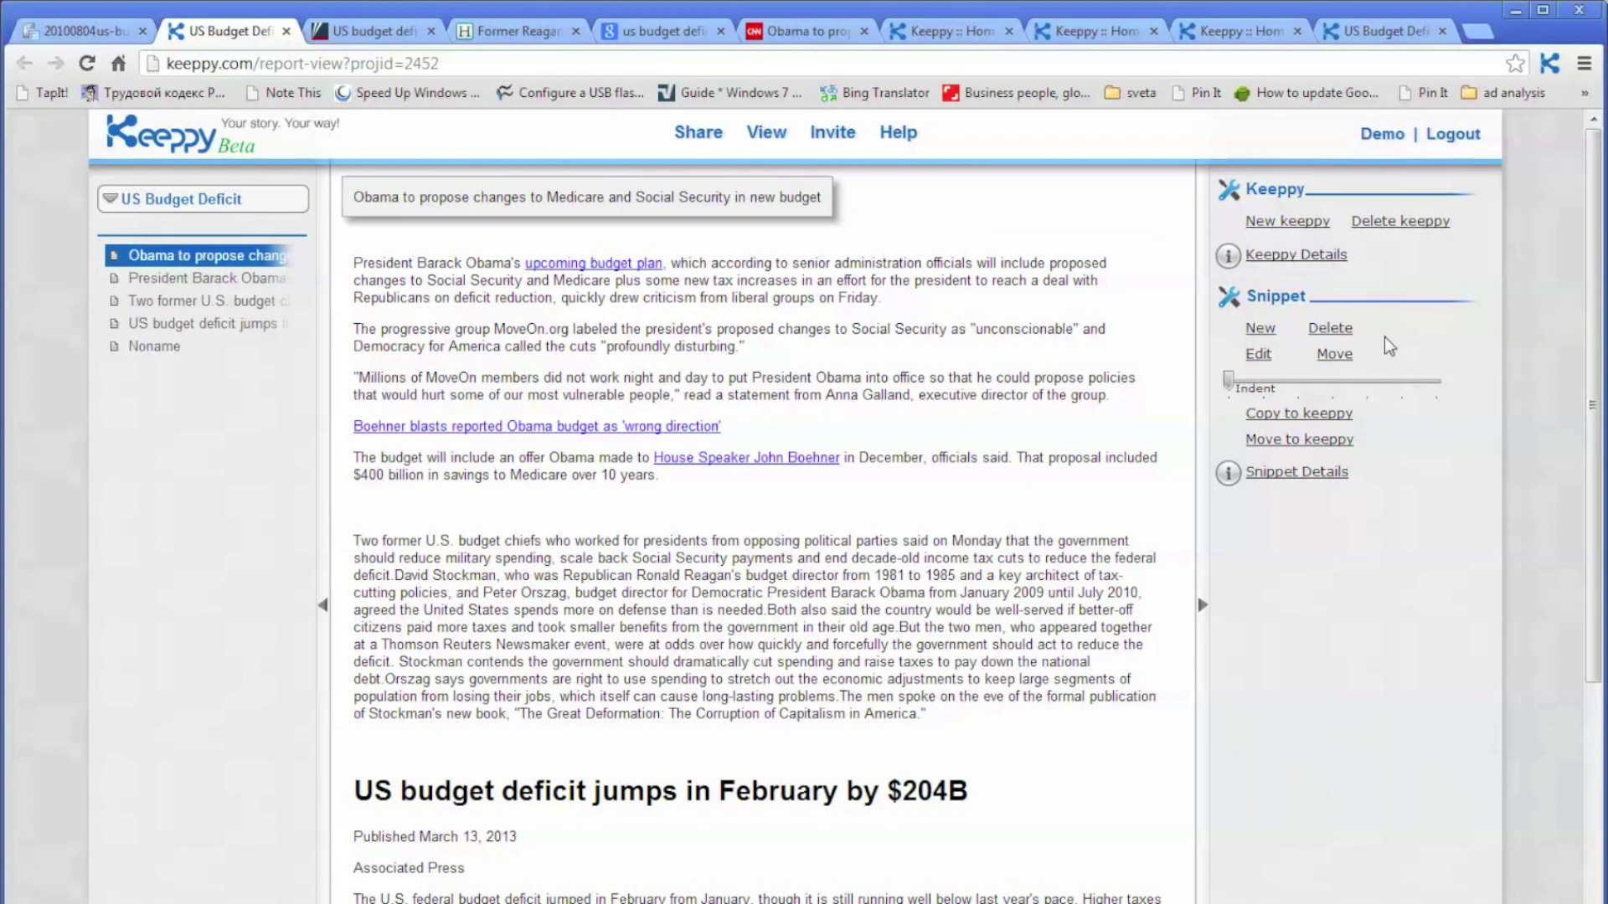
- Set the Obama headline text to Huge size with a dark font colour and save the edit
left_click(1258, 354)
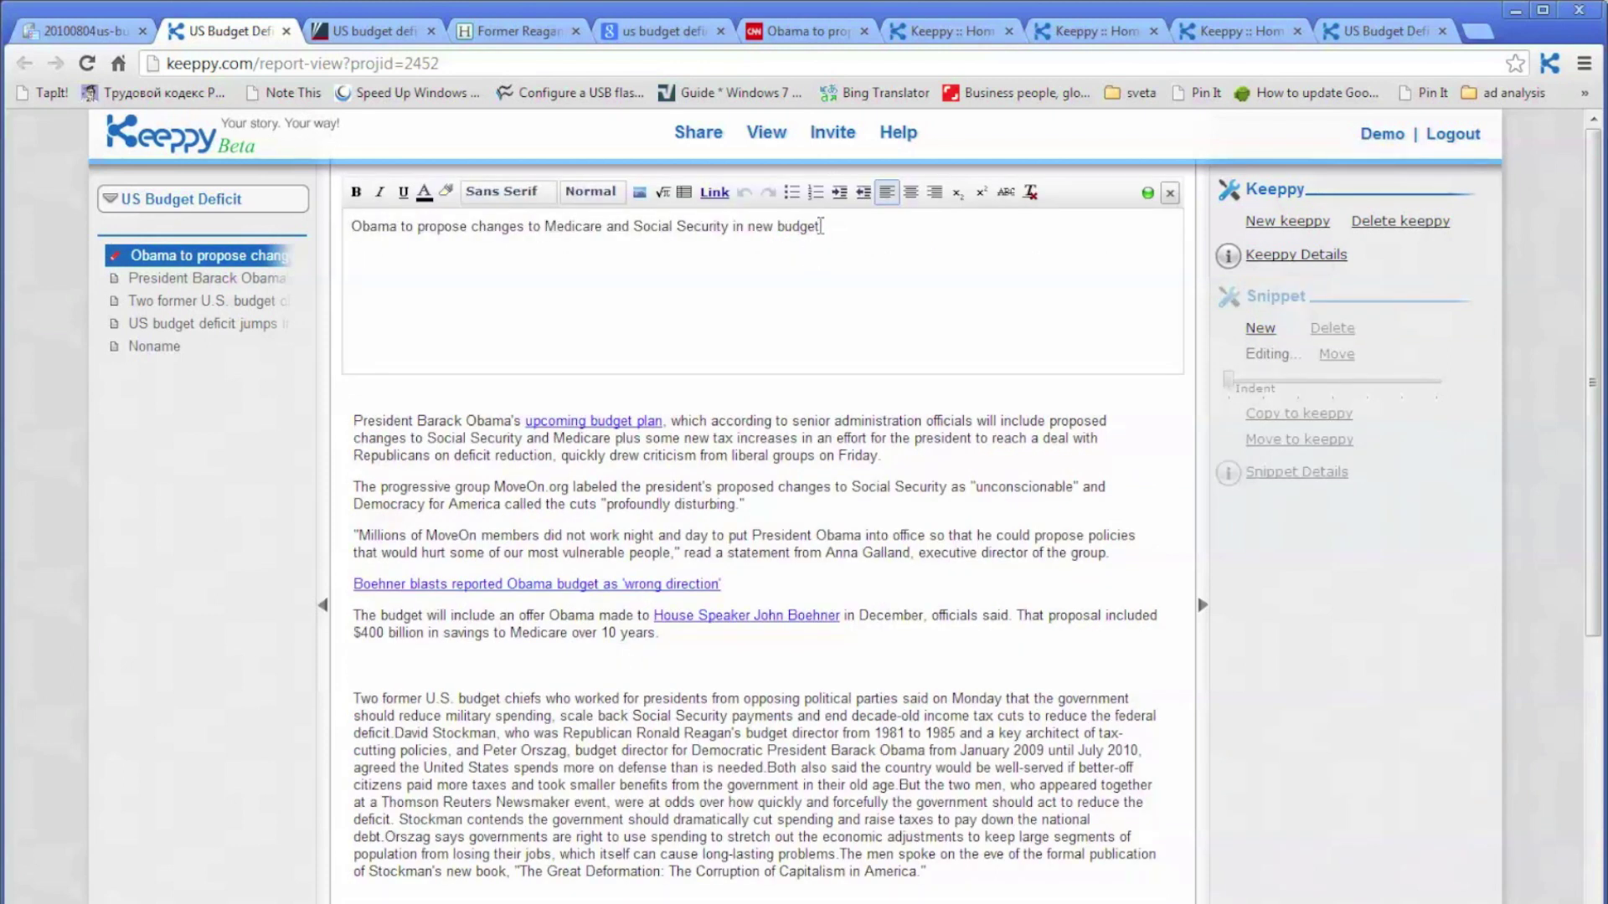
left_click_drag(821, 226, 350, 219)
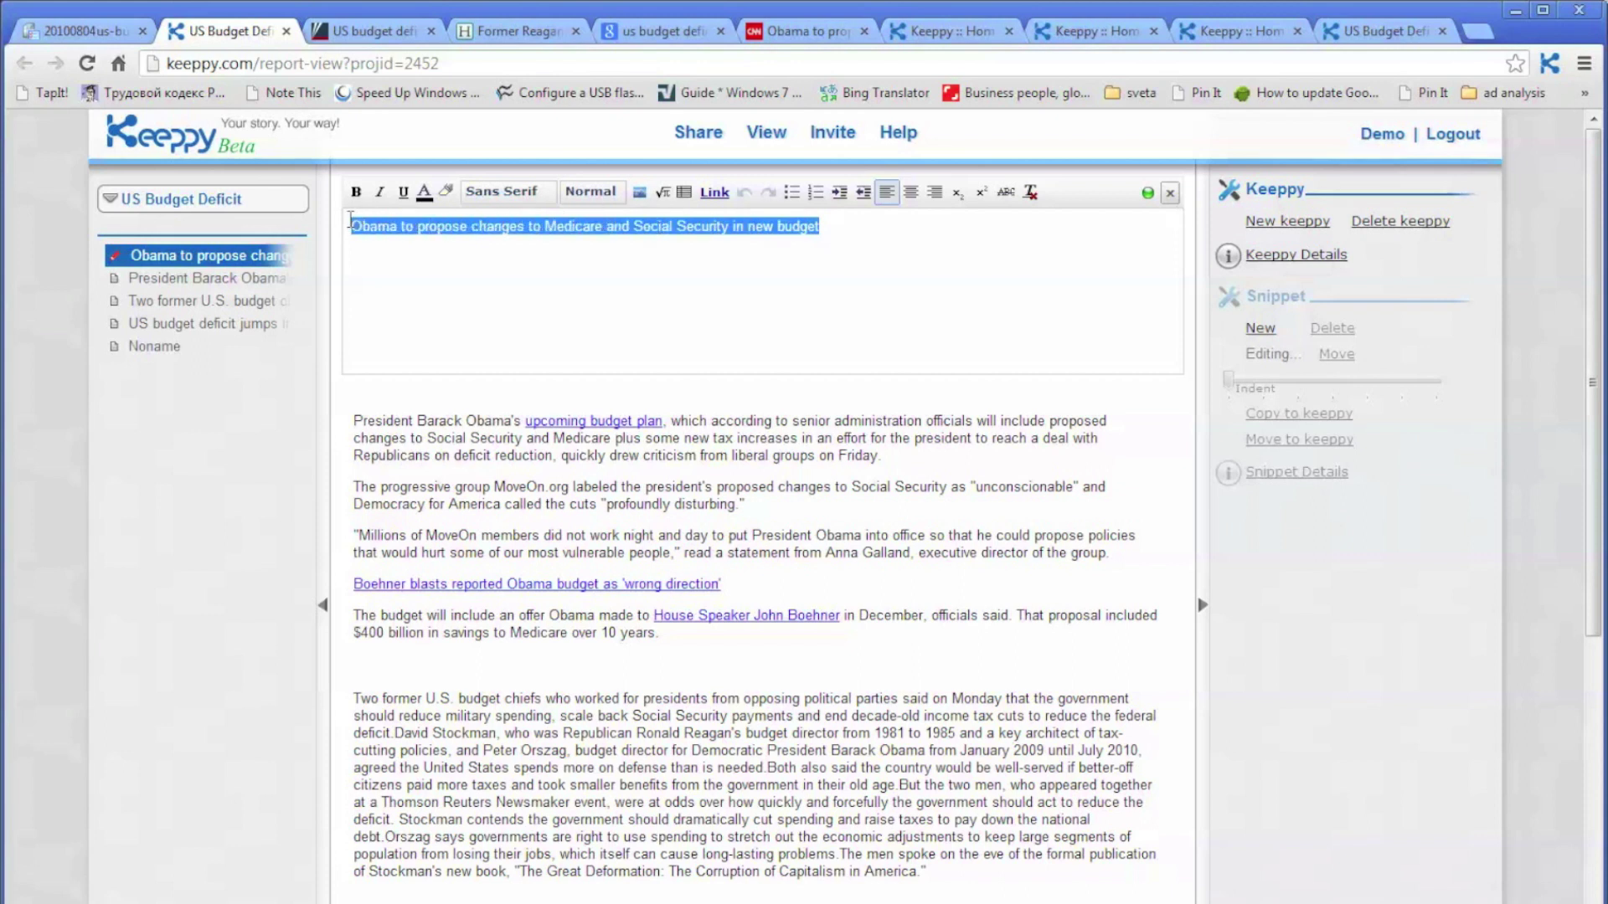
left_click(590, 192)
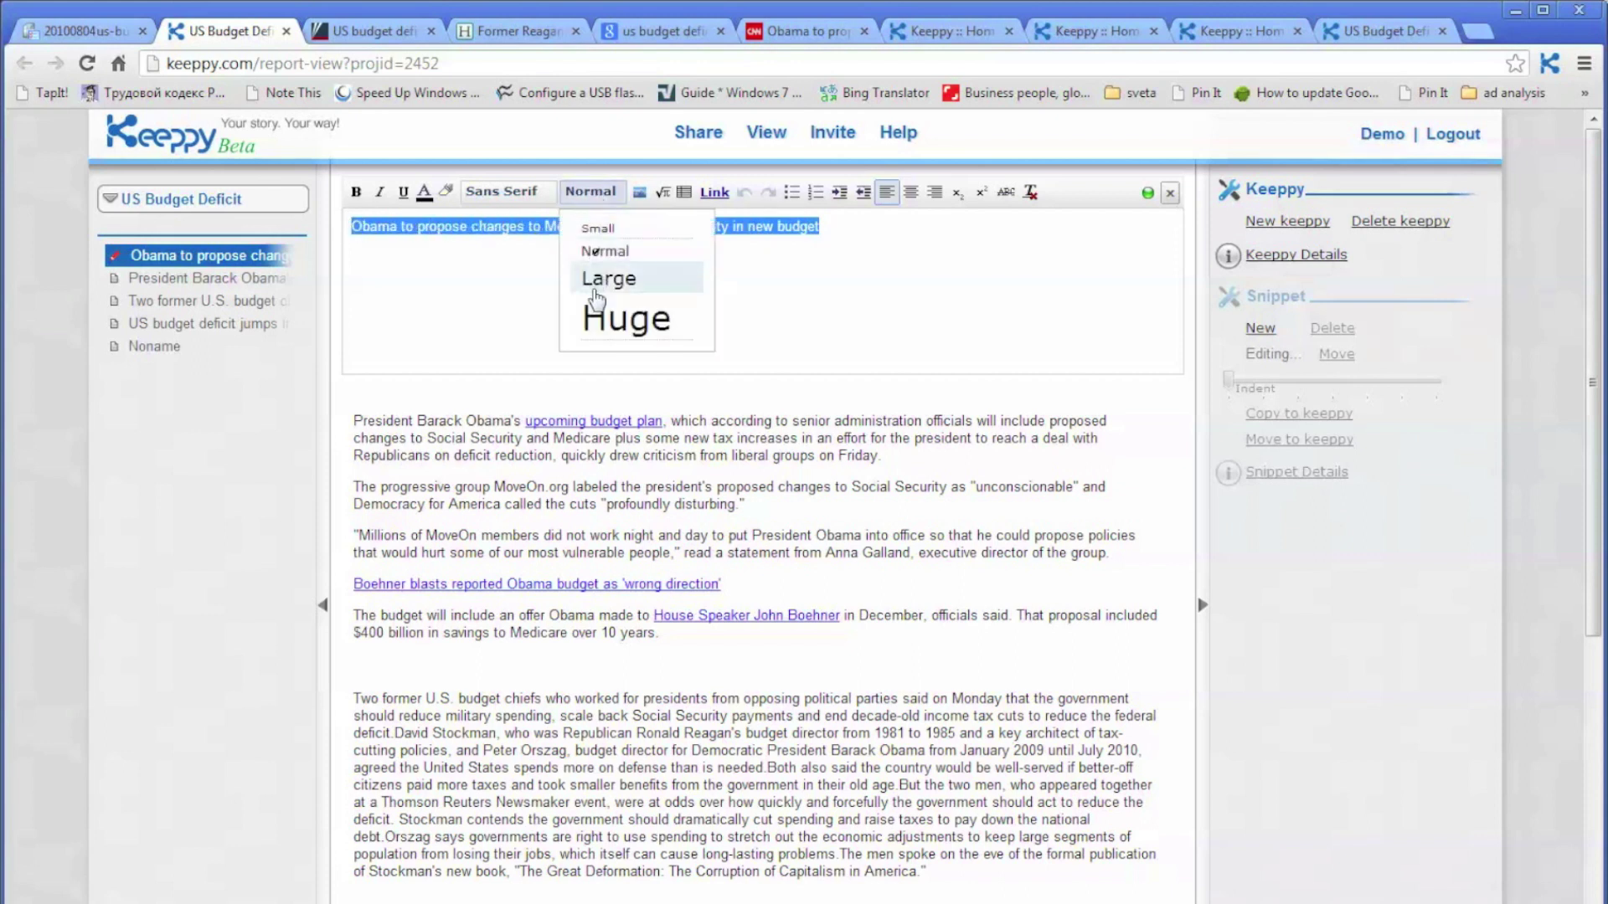
left_click(604, 317)
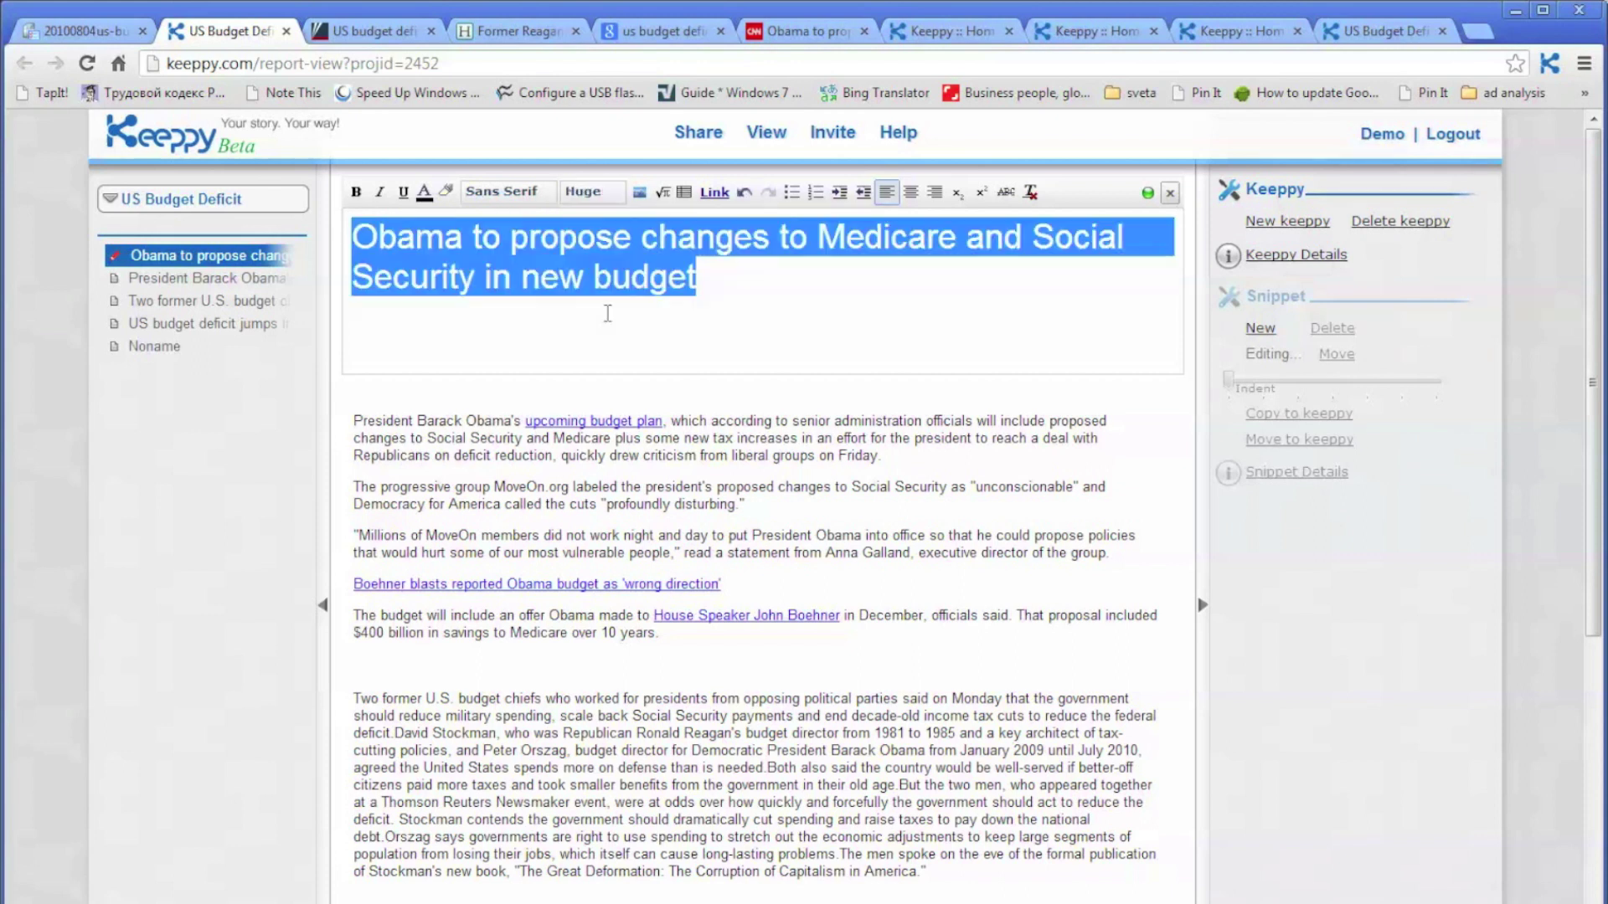
left_click(426, 195)
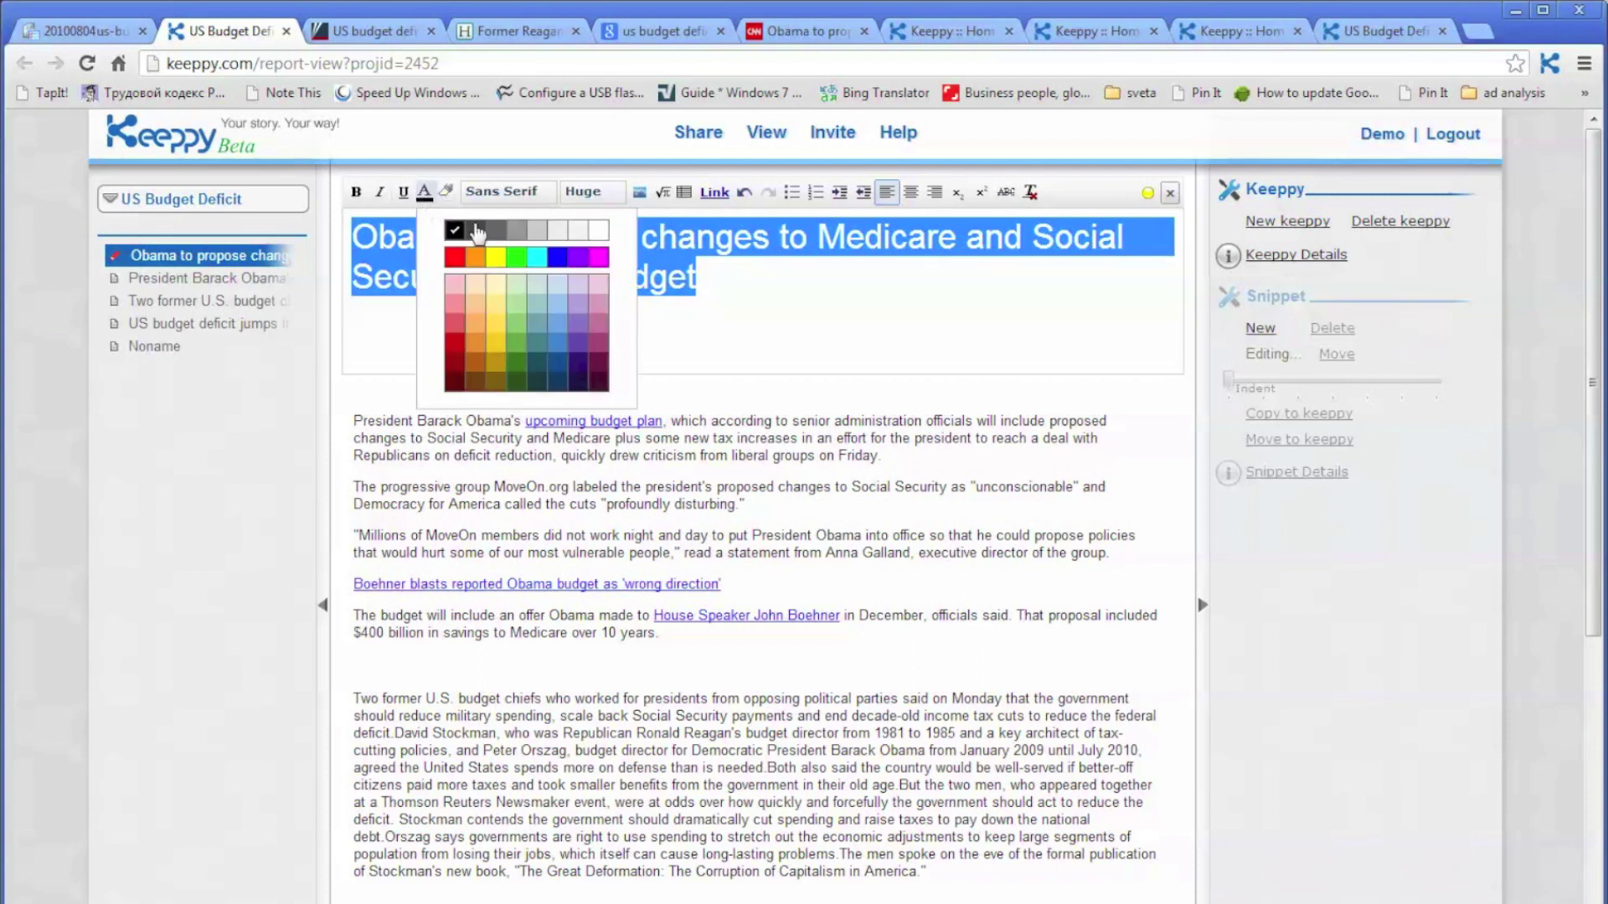
left_click(557, 381)
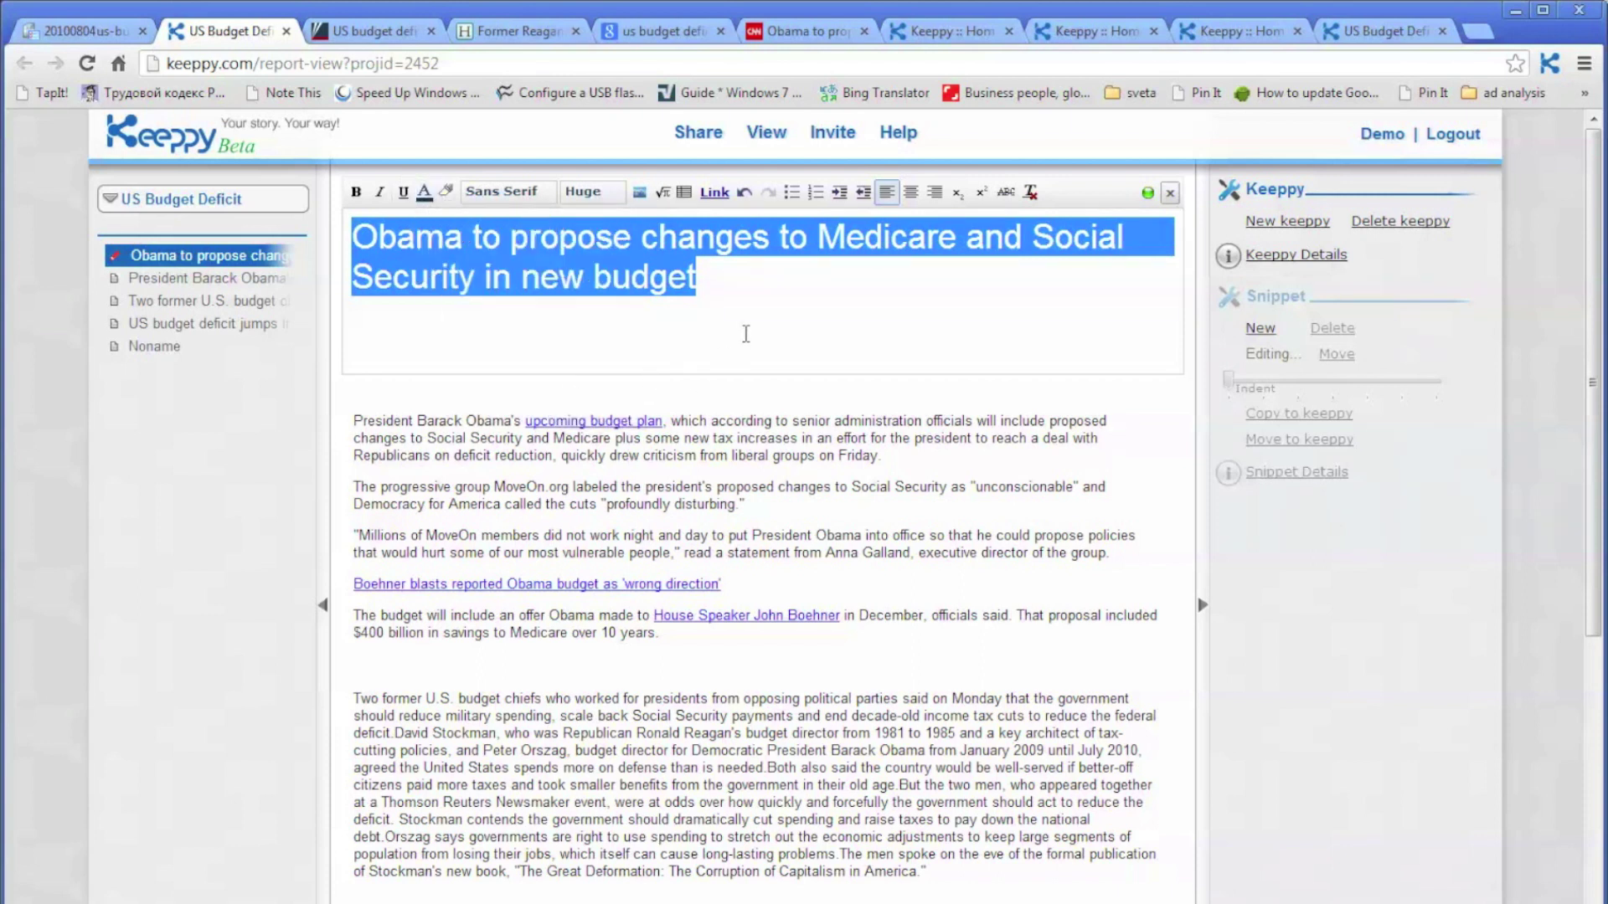
left_click(766, 294)
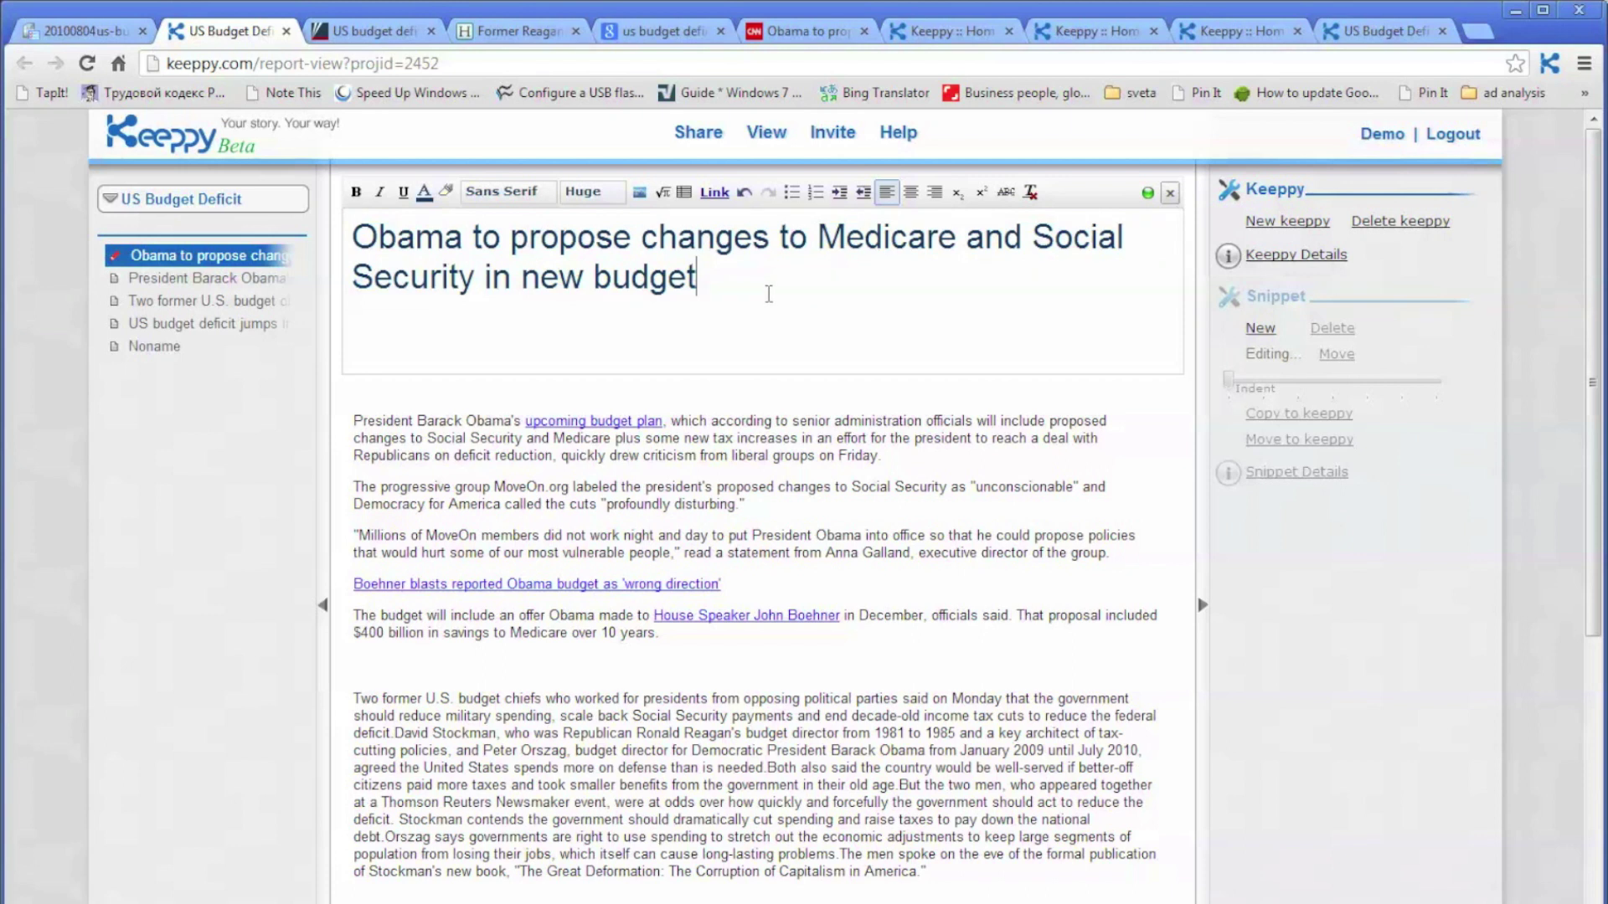
left_click(1170, 194)
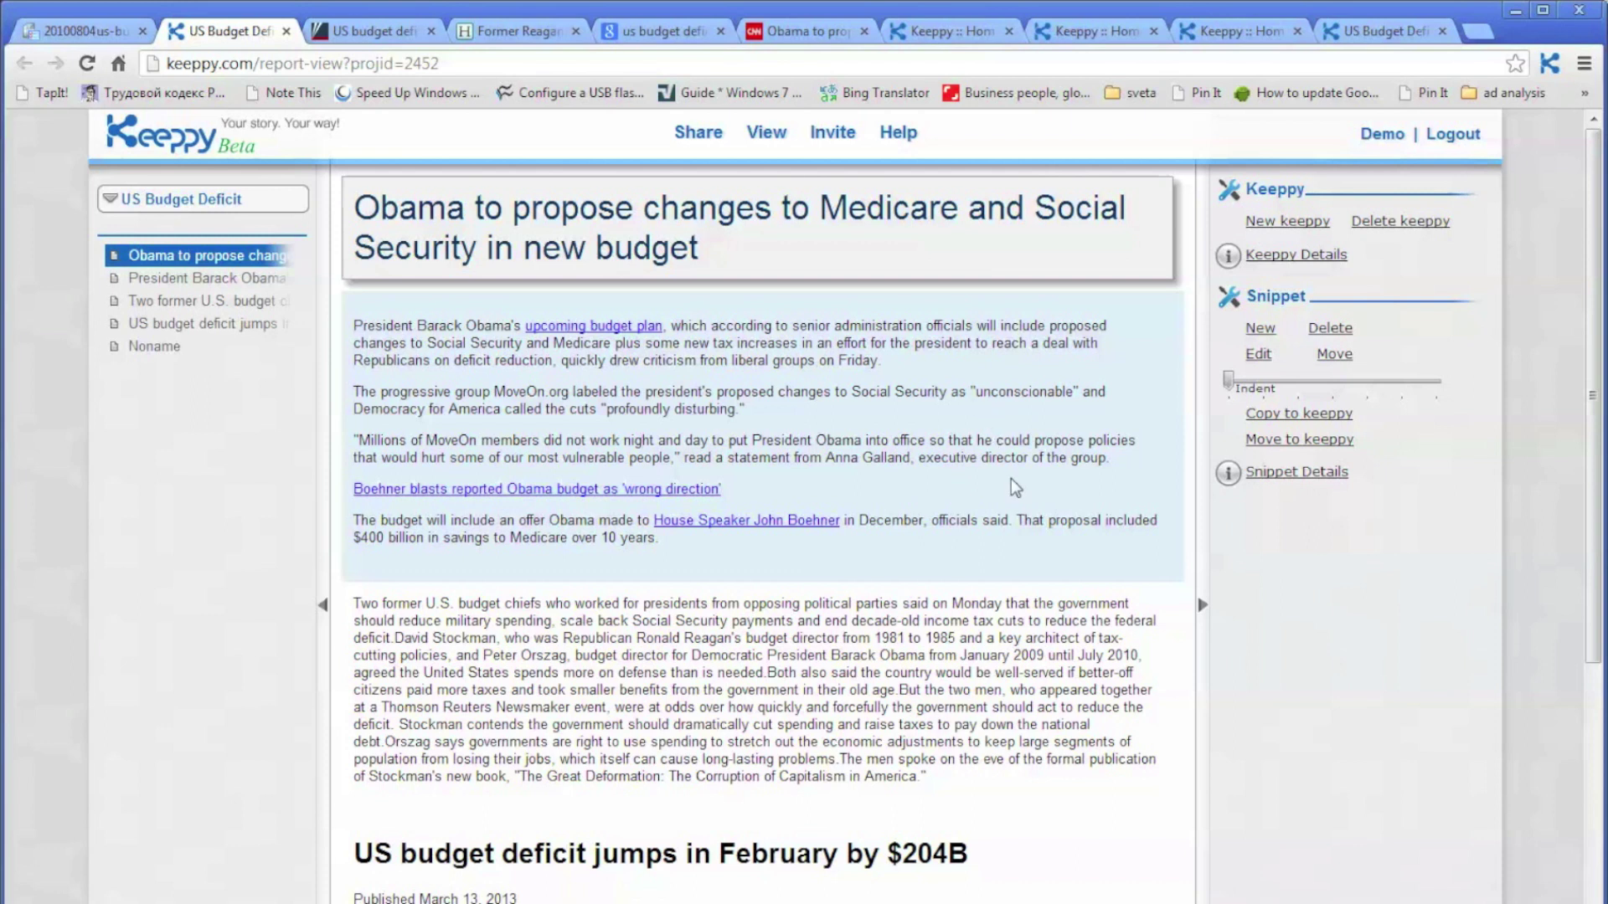
- Scroll down and select the untitled 'Noname' US Budget Deficits chart snippet
scroll(1007, 479, "down", 5)
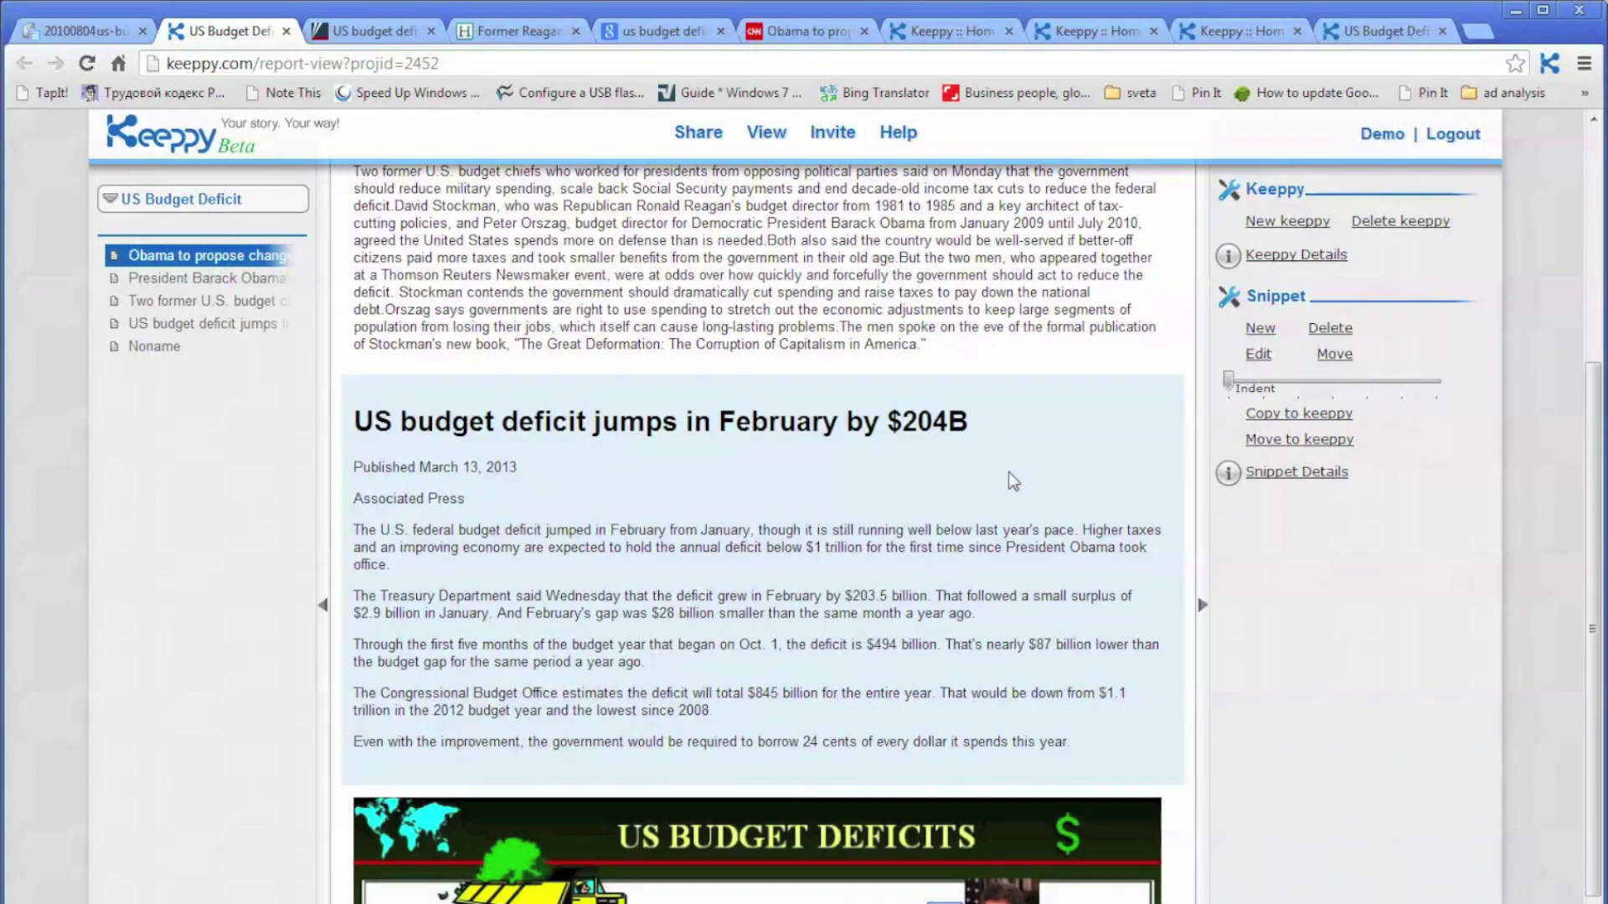
scroll(1008, 475, "down", 4)
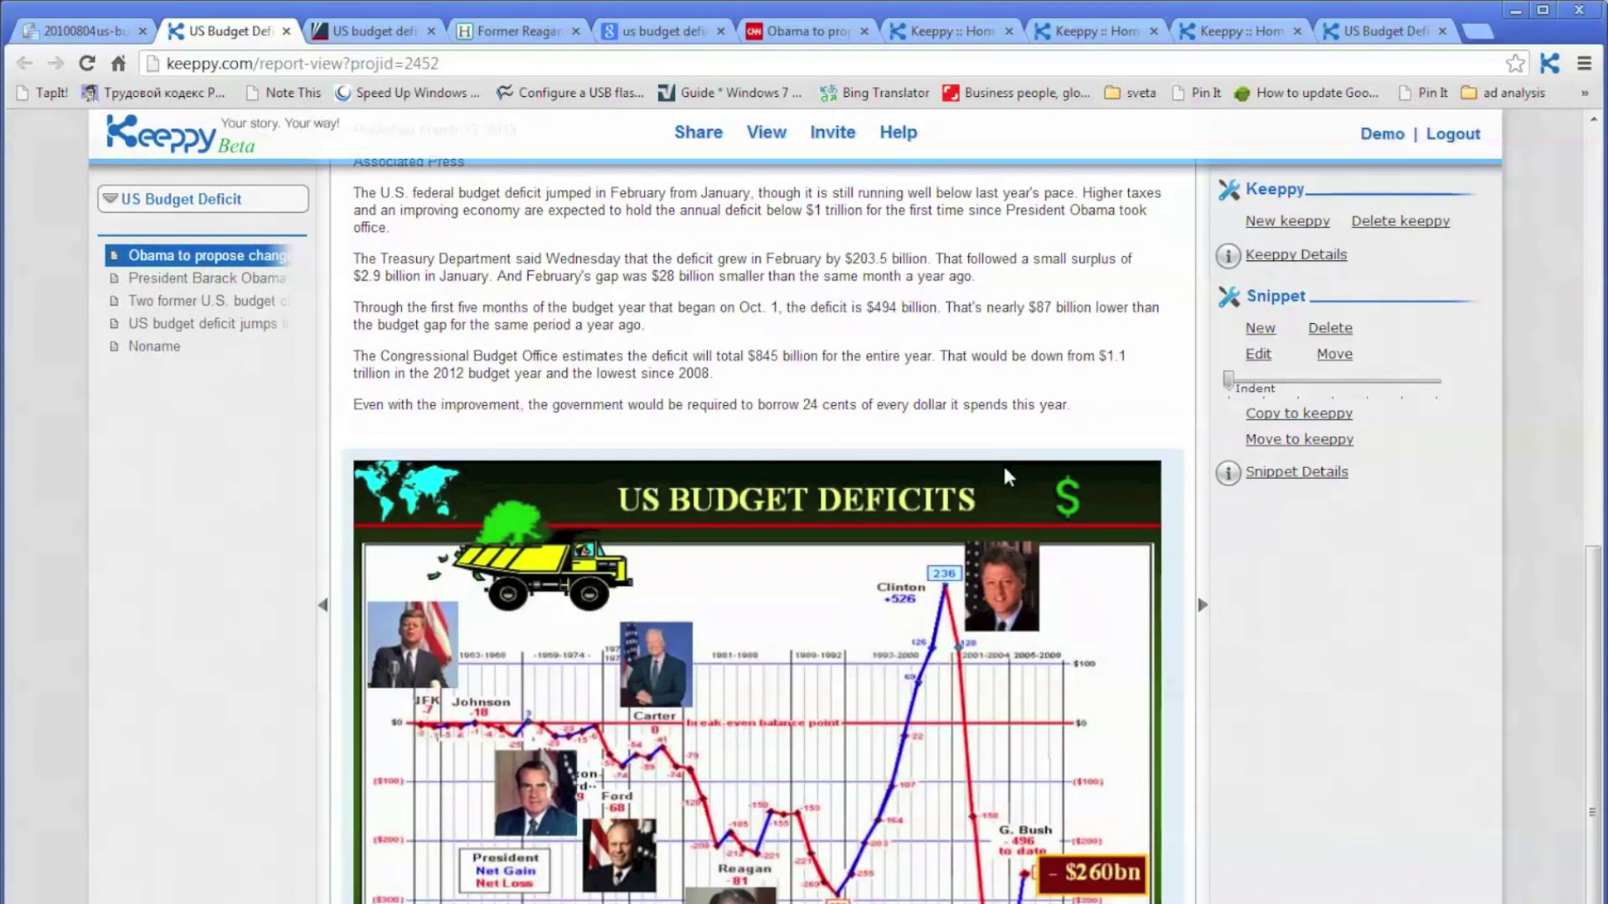
left_click(765, 609)
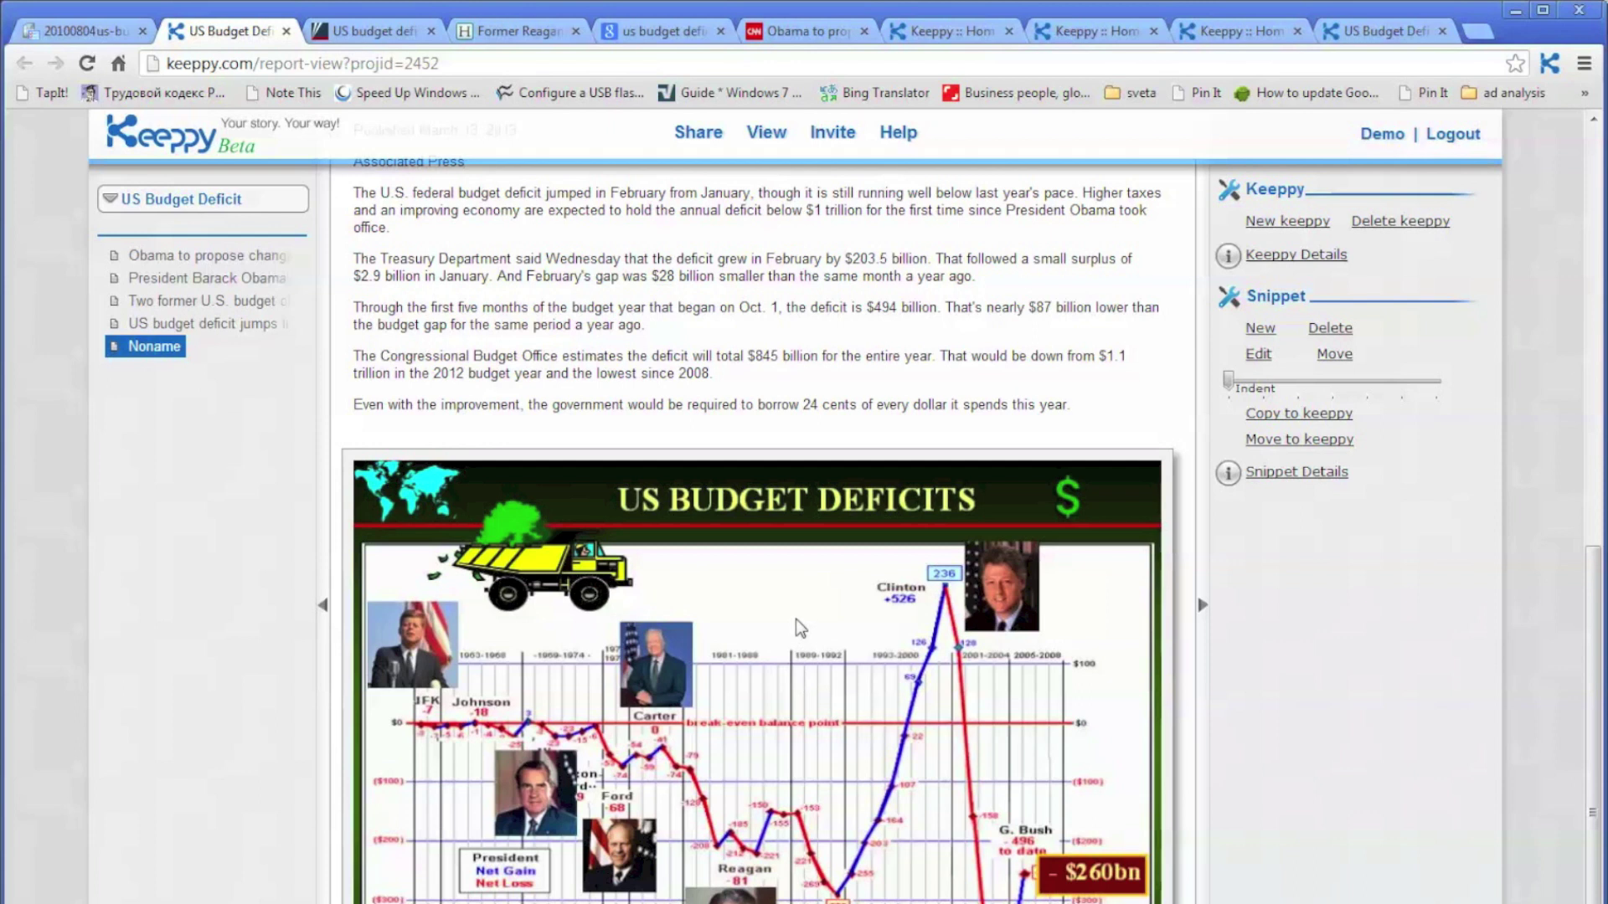
- Move the Noname deficits chart snippet to the topmost position, above the Obama headline
left_click(1334, 355)
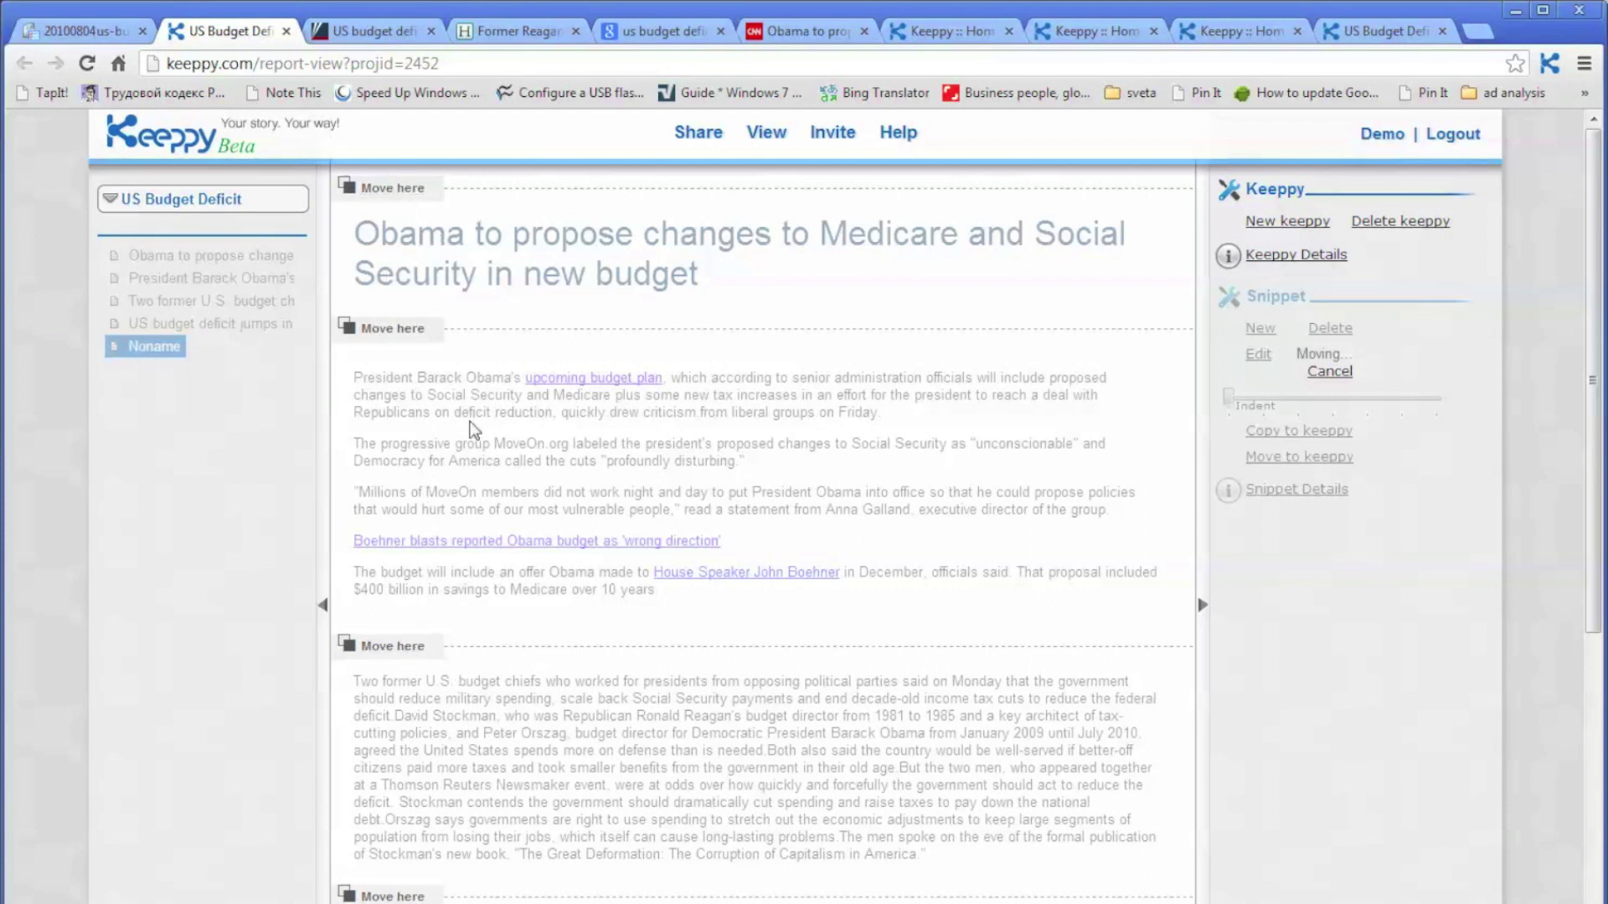
left_click(387, 190)
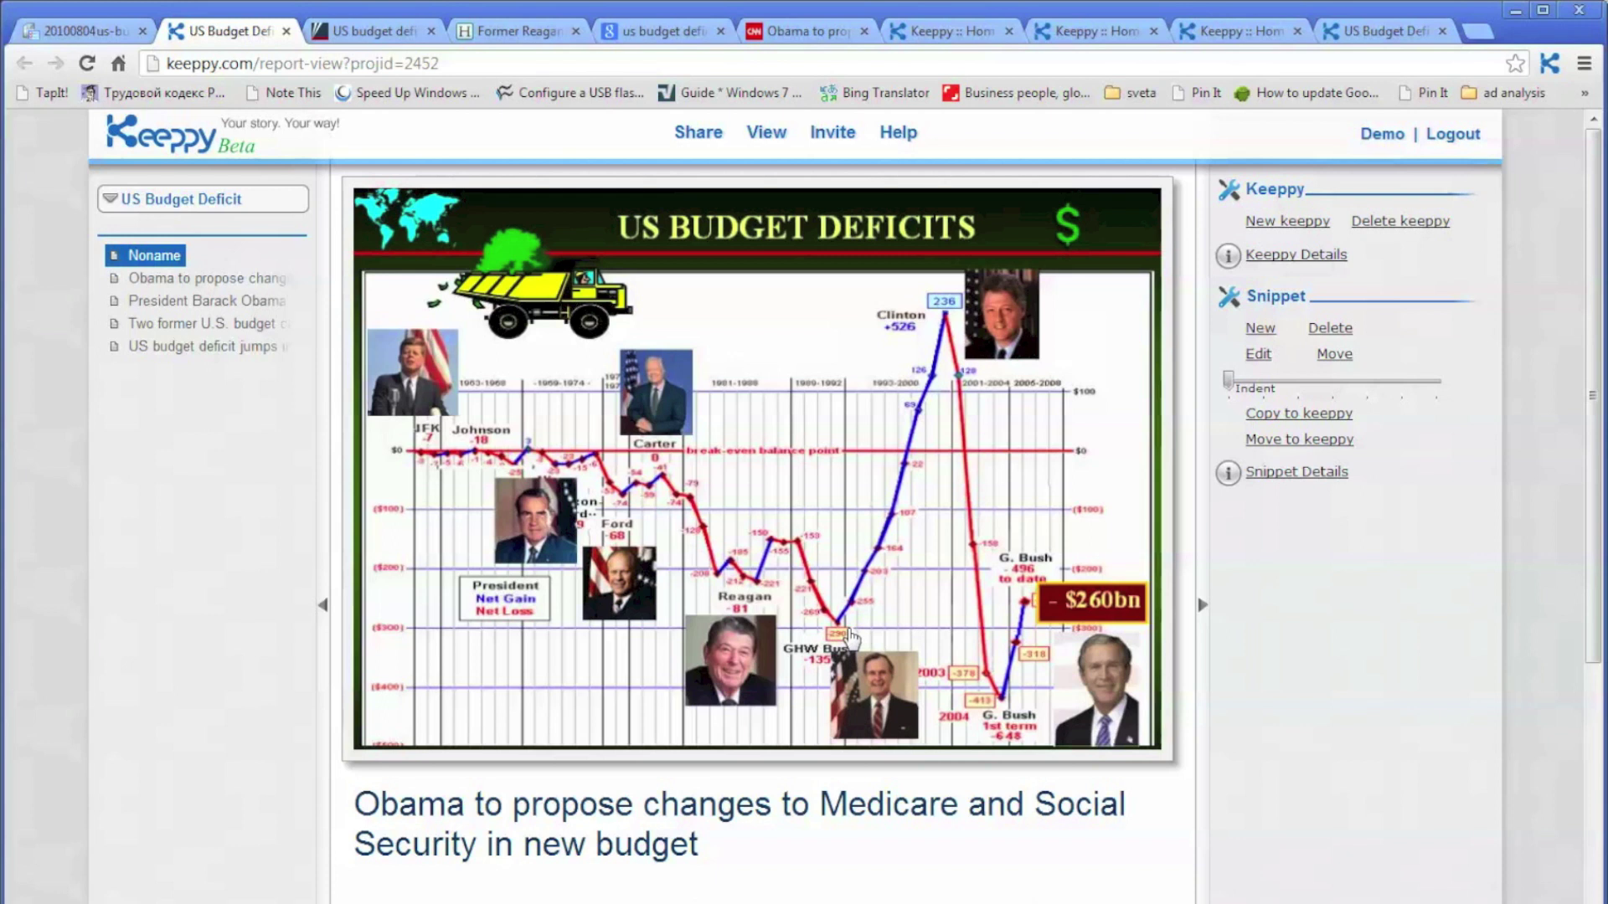
- Check the new snippet order, then show Keeppy Details with the public link and description
scroll(848, 636, "down", 9)
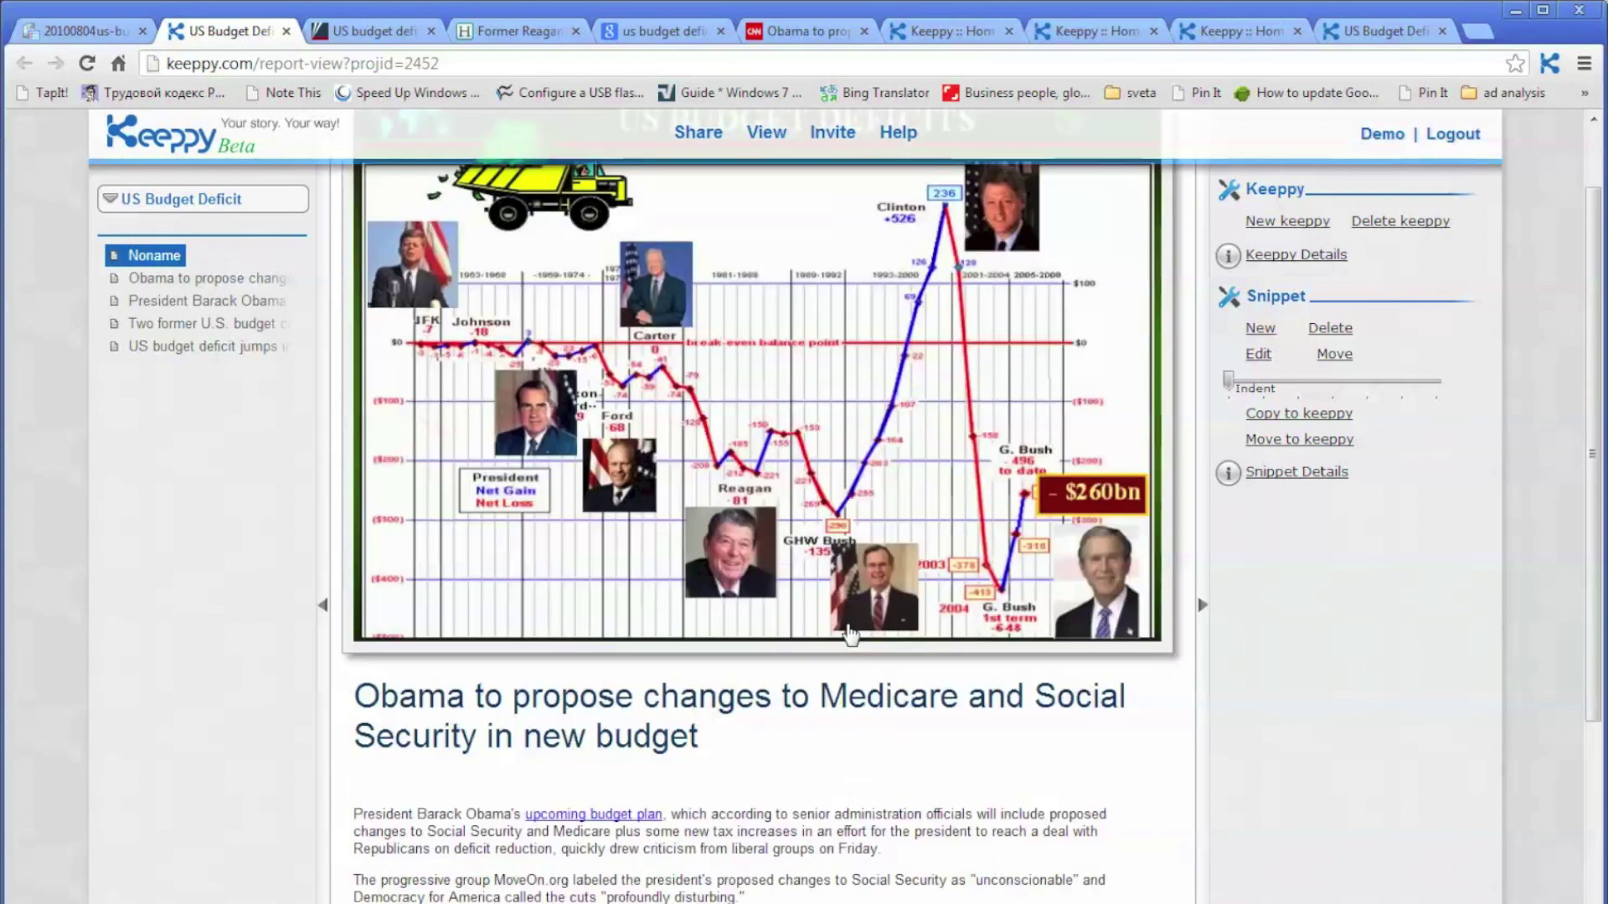
scroll(848, 638, "up", 9)
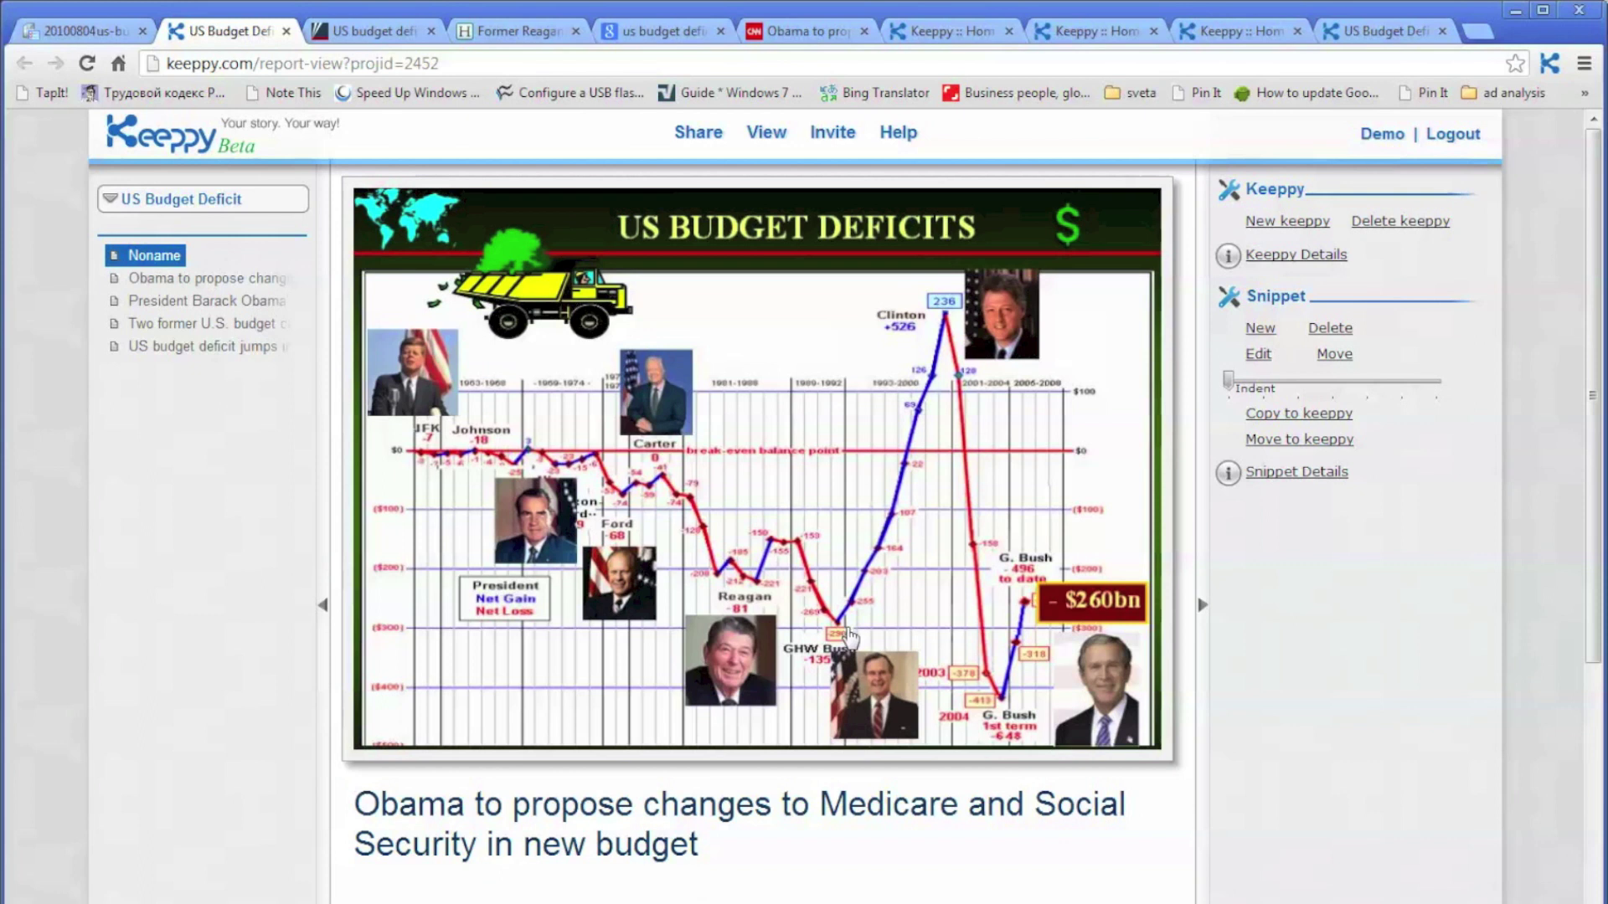
scroll(849, 636, "down", 9)
scroll(853, 623, "up", 5)
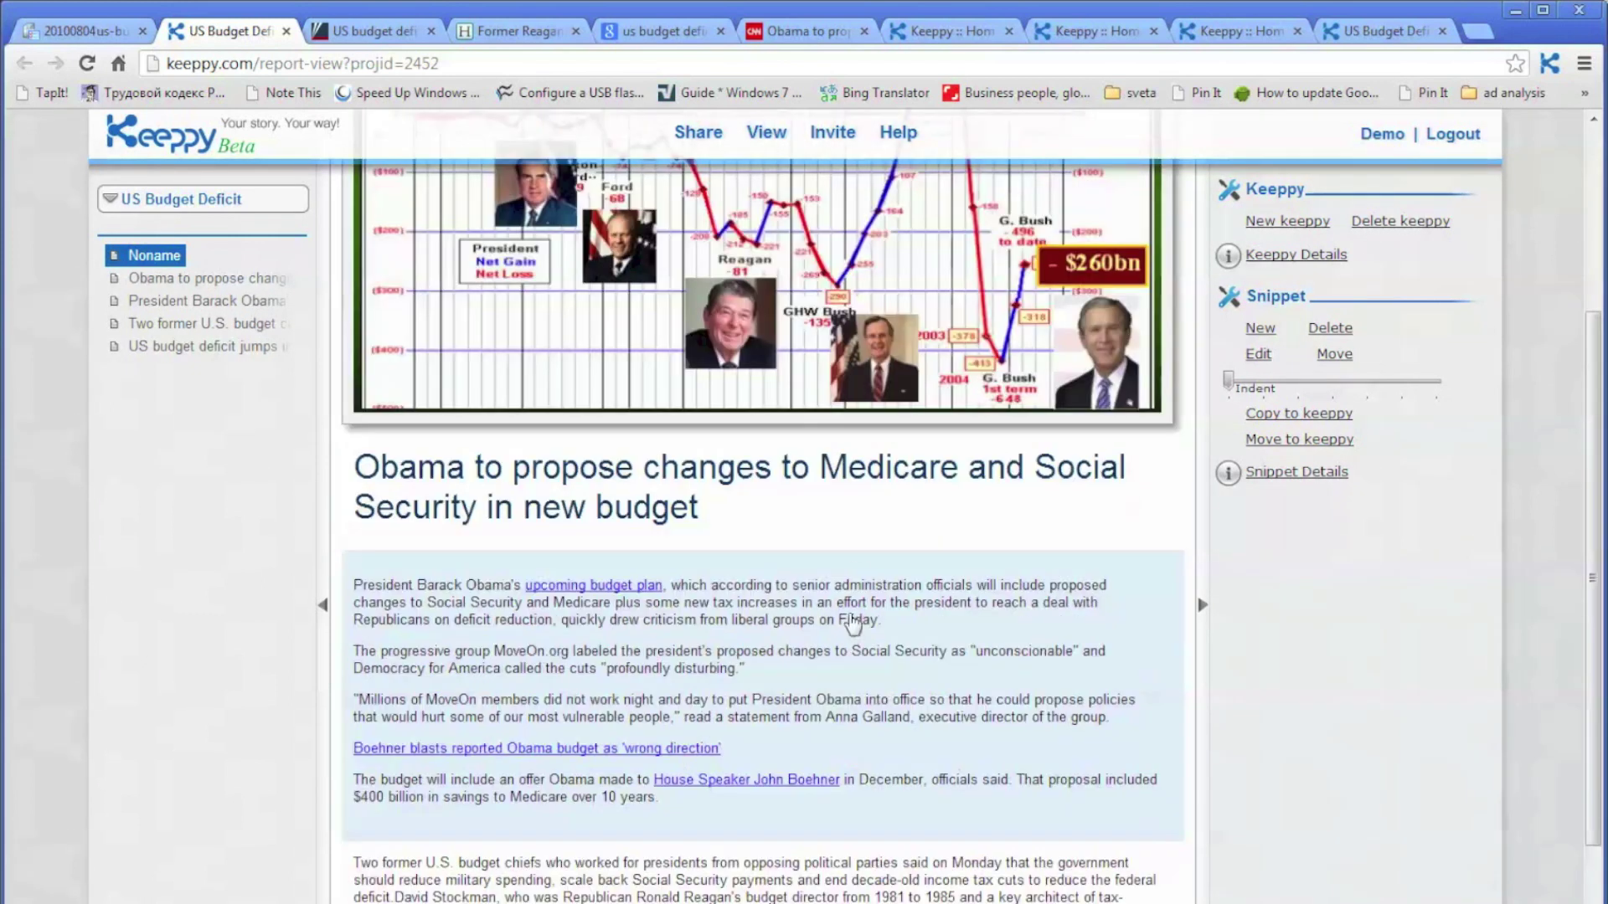
scroll(853, 624, "up", 4)
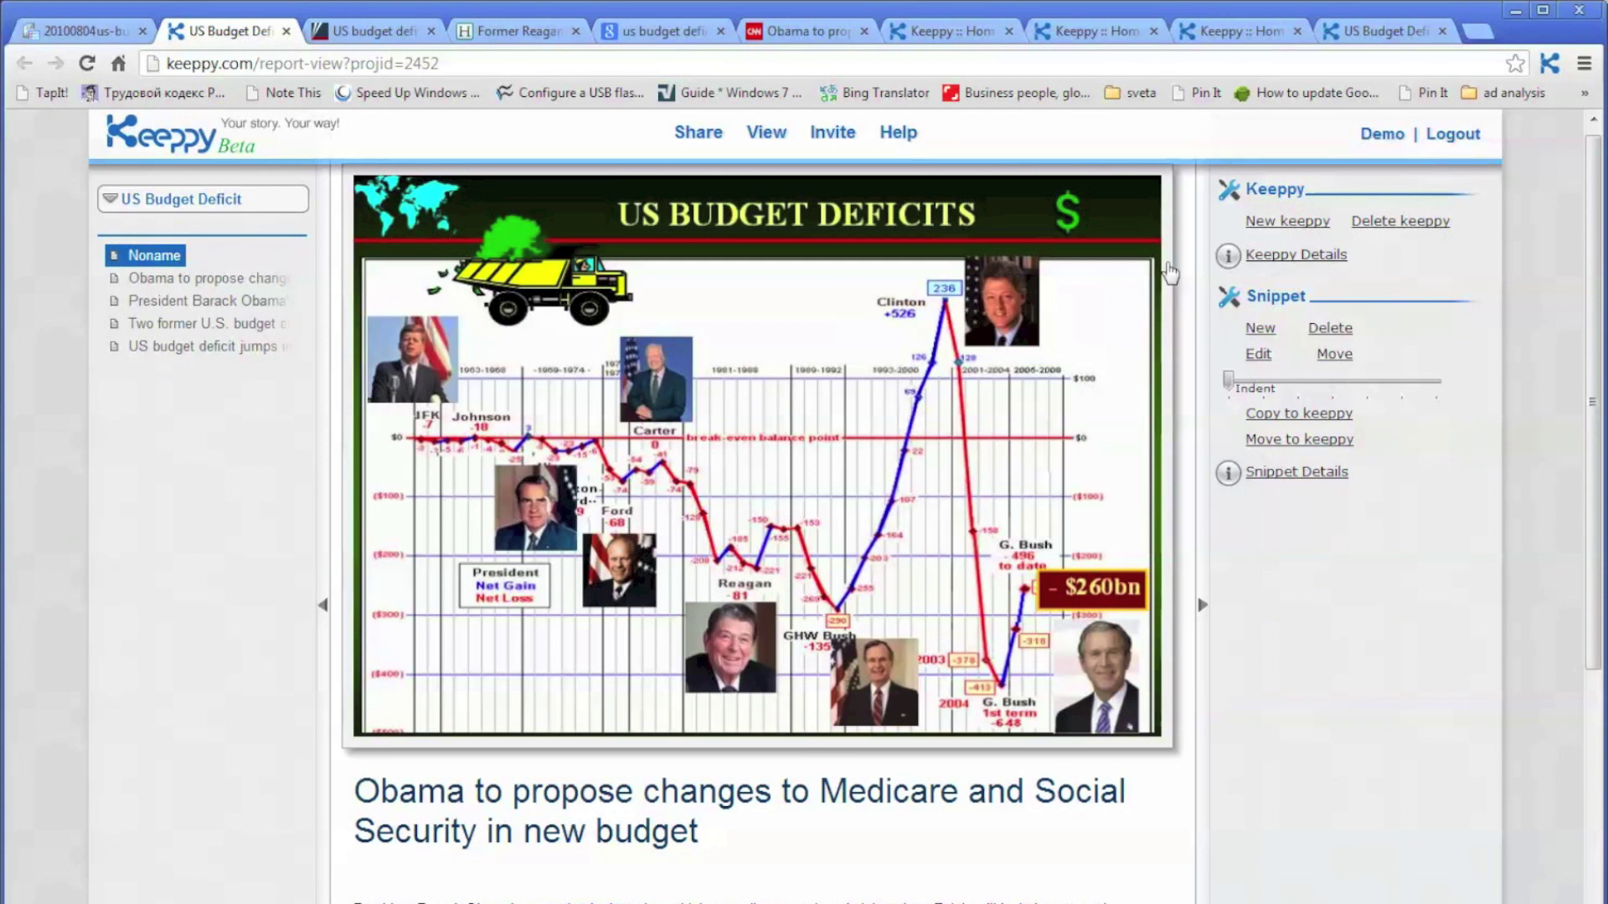
left_click(1319, 255)
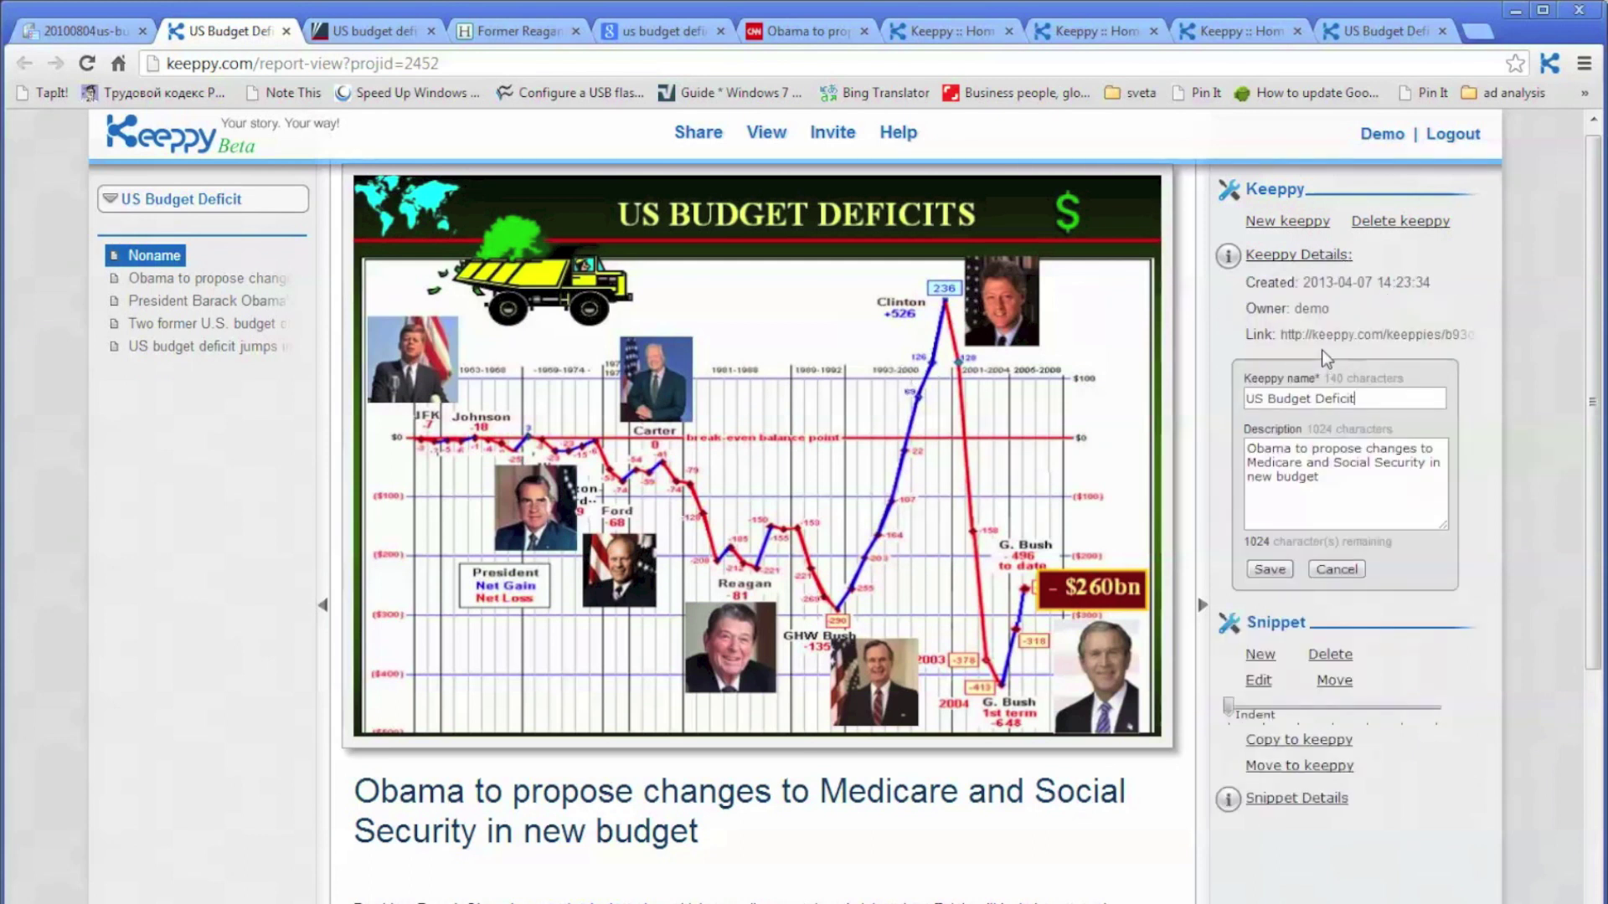
left_click(1365, 336)
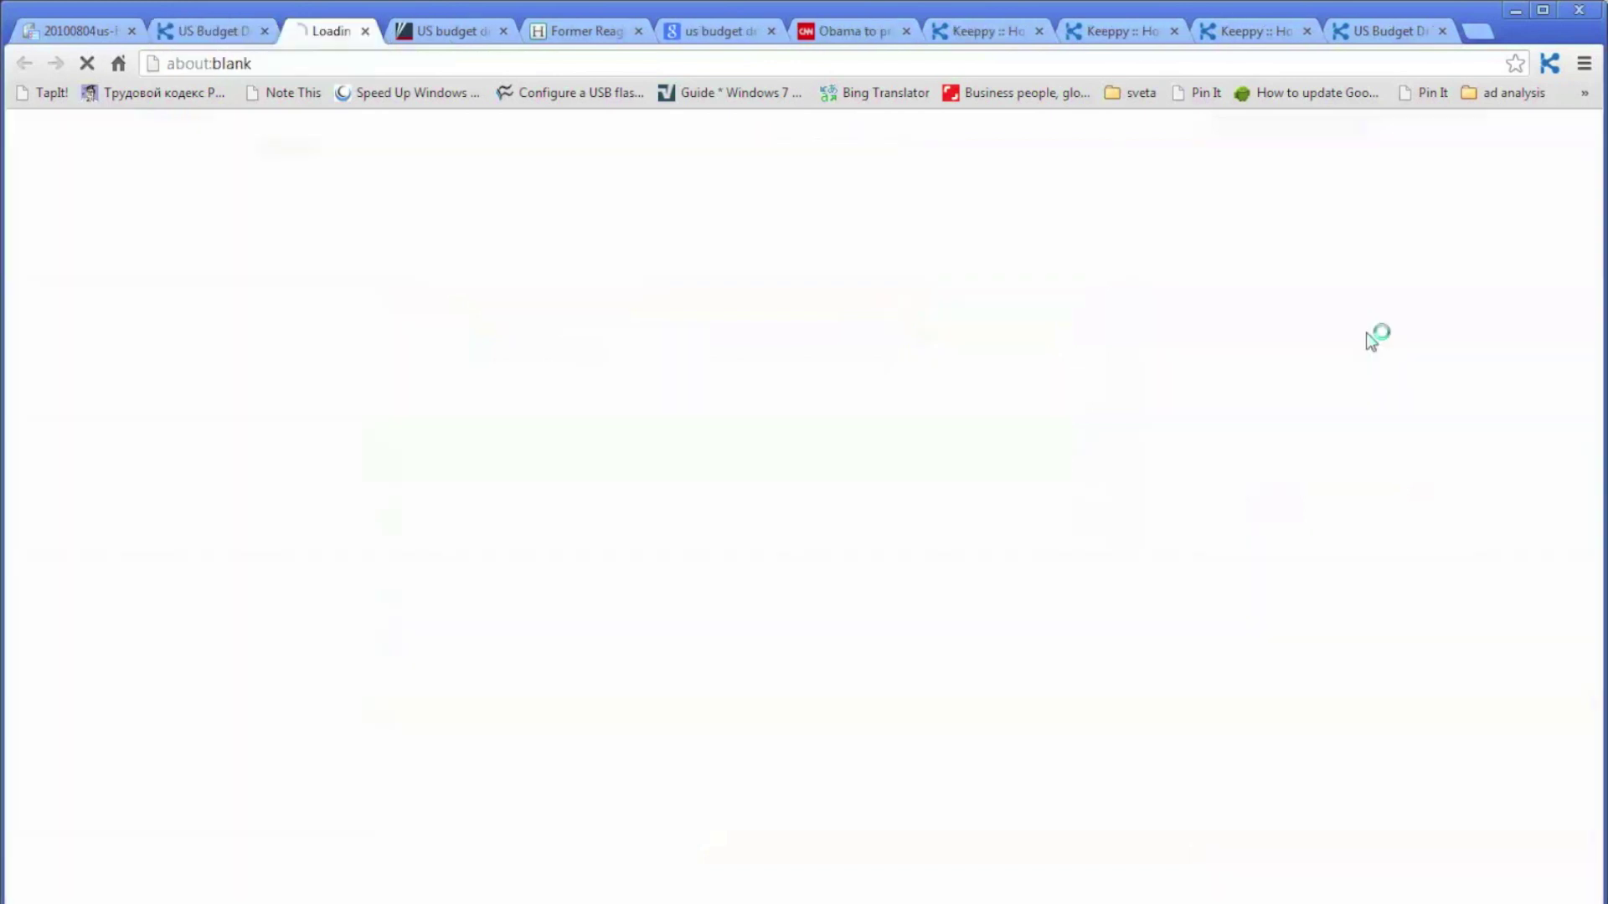
scroll(1336, 366, "down", 5)
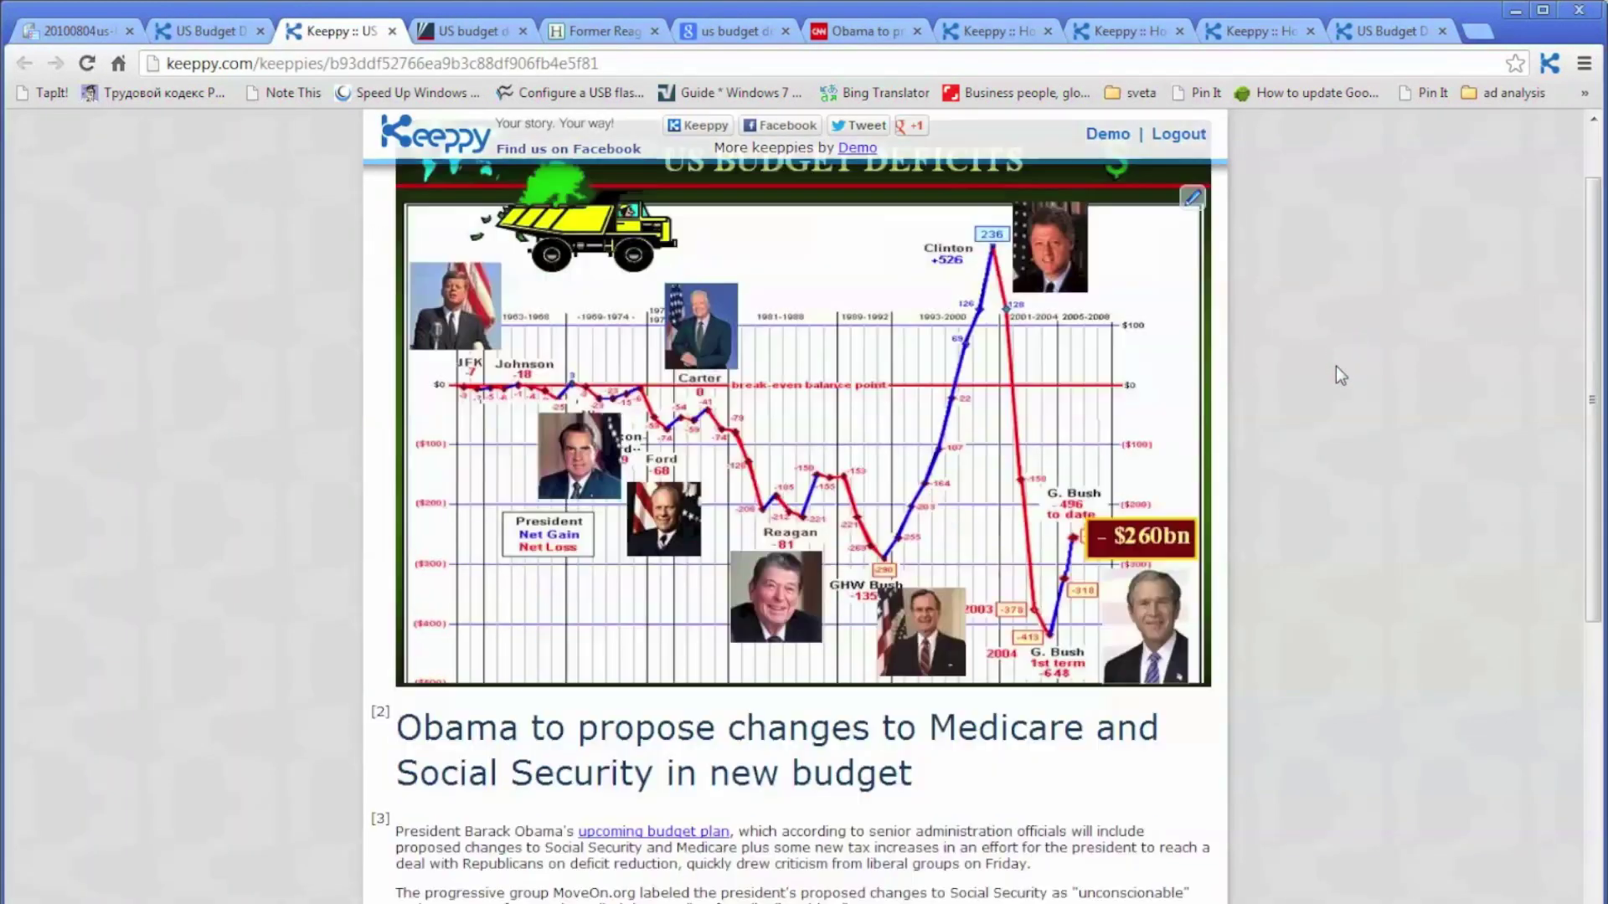
scroll(1335, 365, "down", 9)
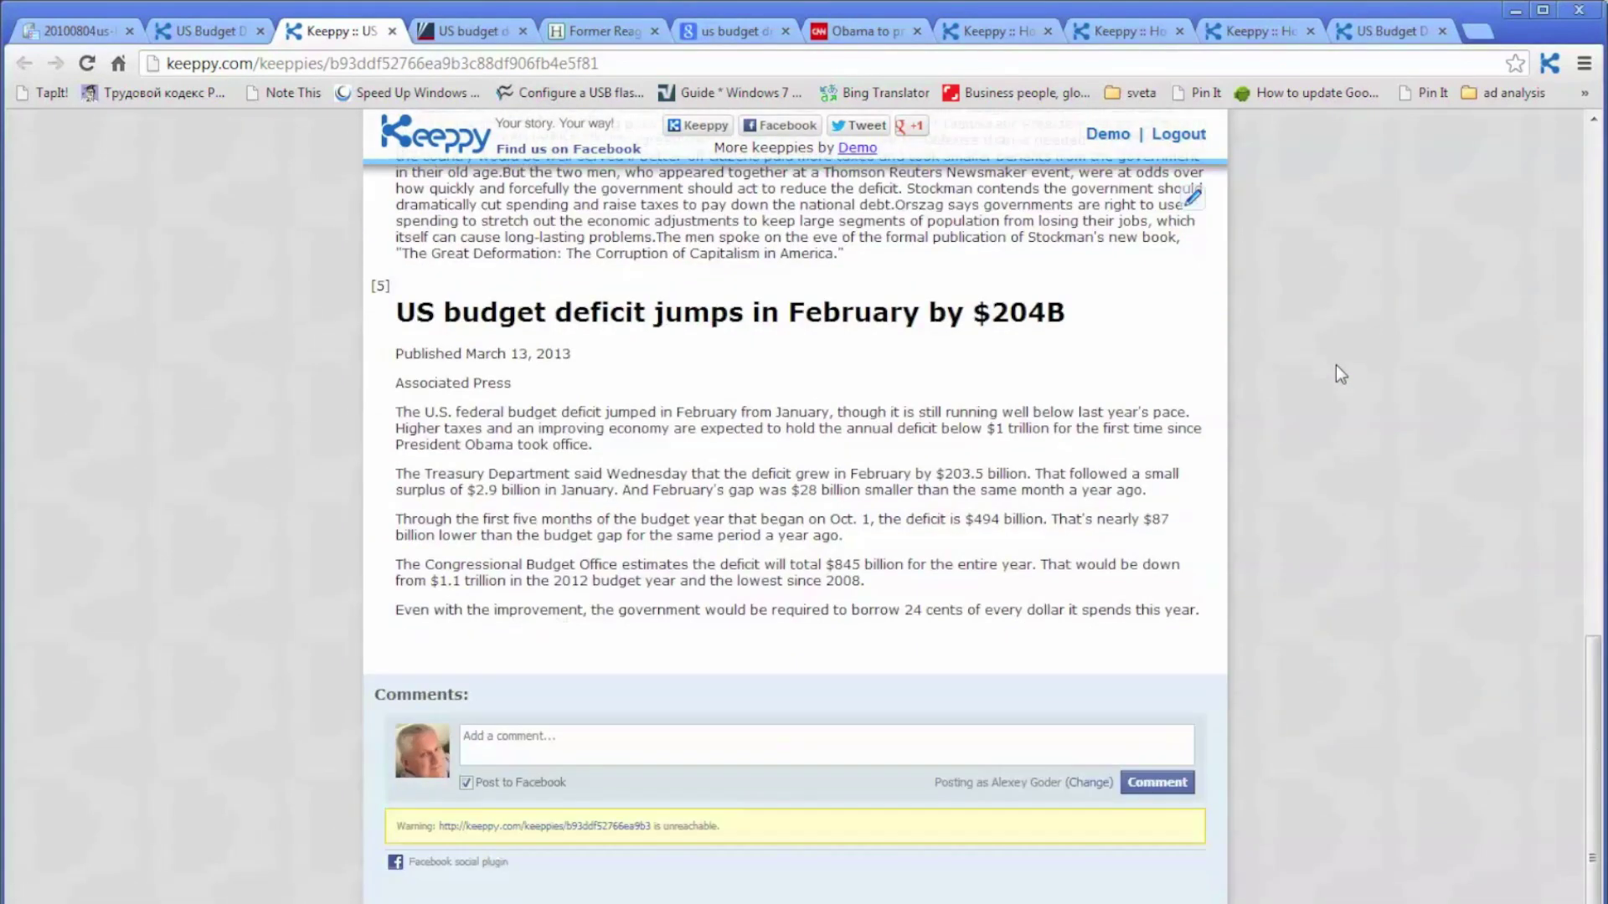
scroll(1336, 376, "up", 15)
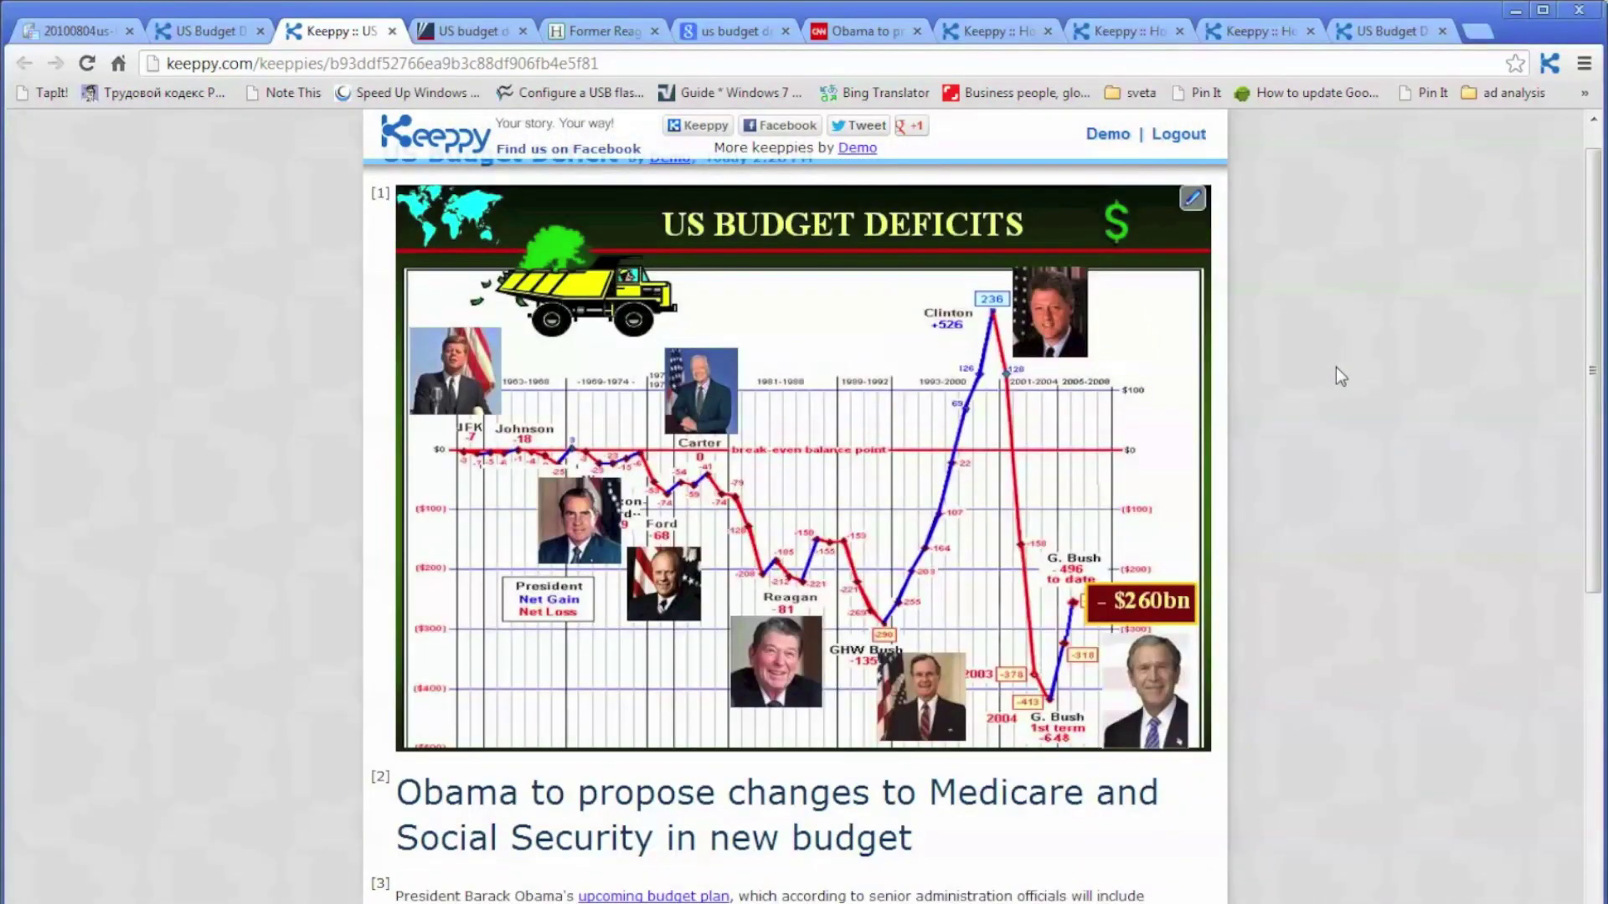
scroll(1330, 365, "down", 15)
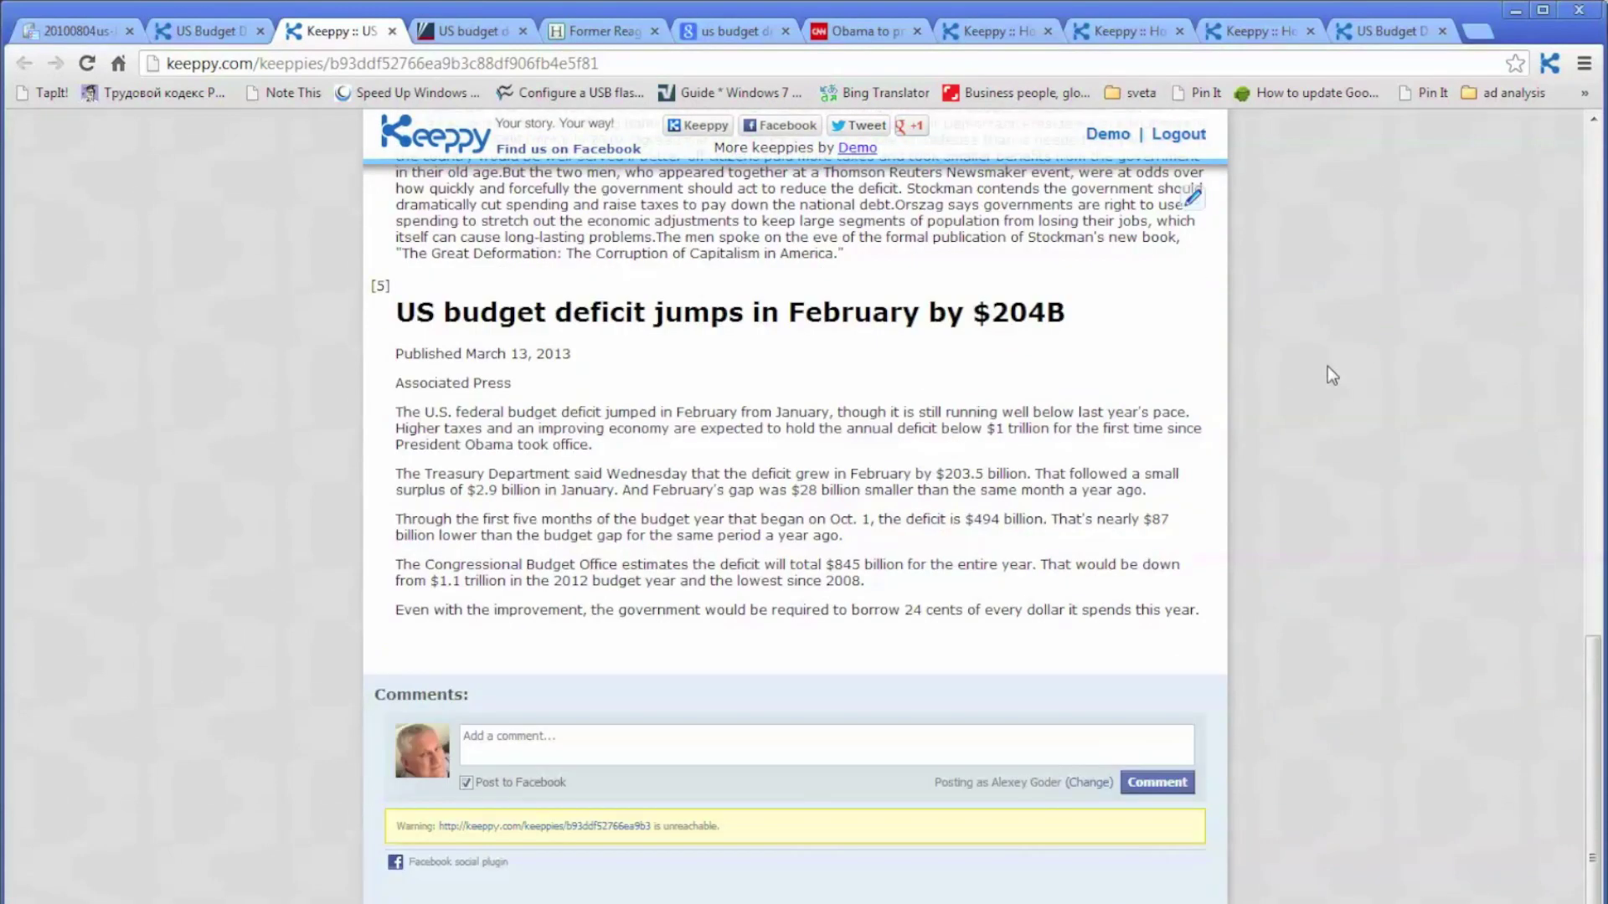
scroll(1328, 366, "up", 4)
scroll(1328, 366, "down", 4)
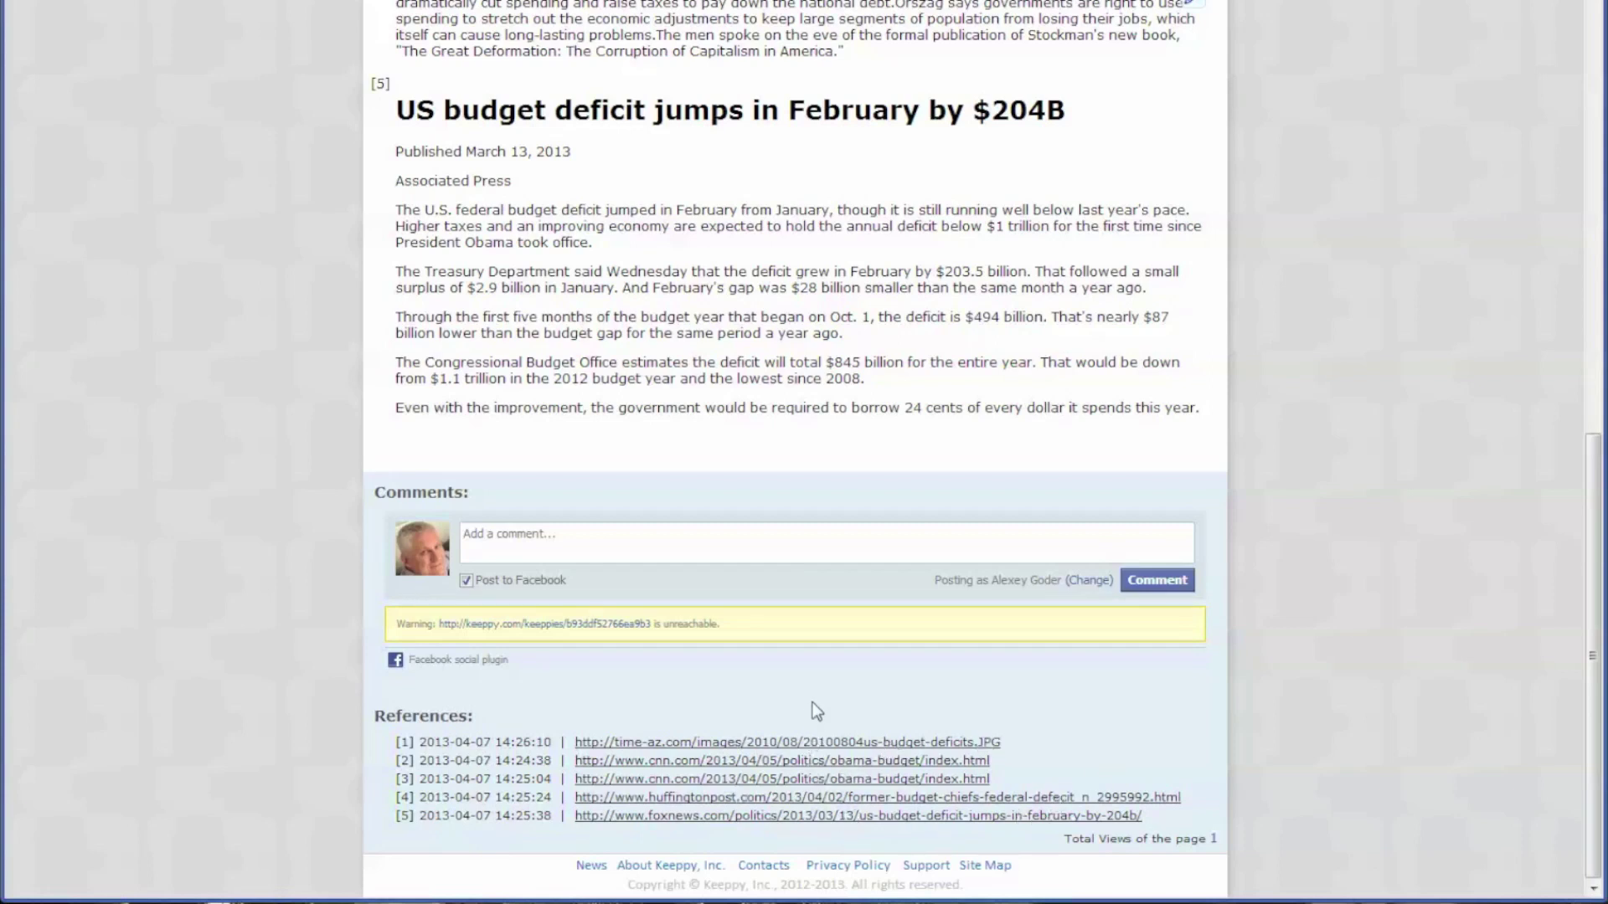
scroll(812, 710, "up", 15)
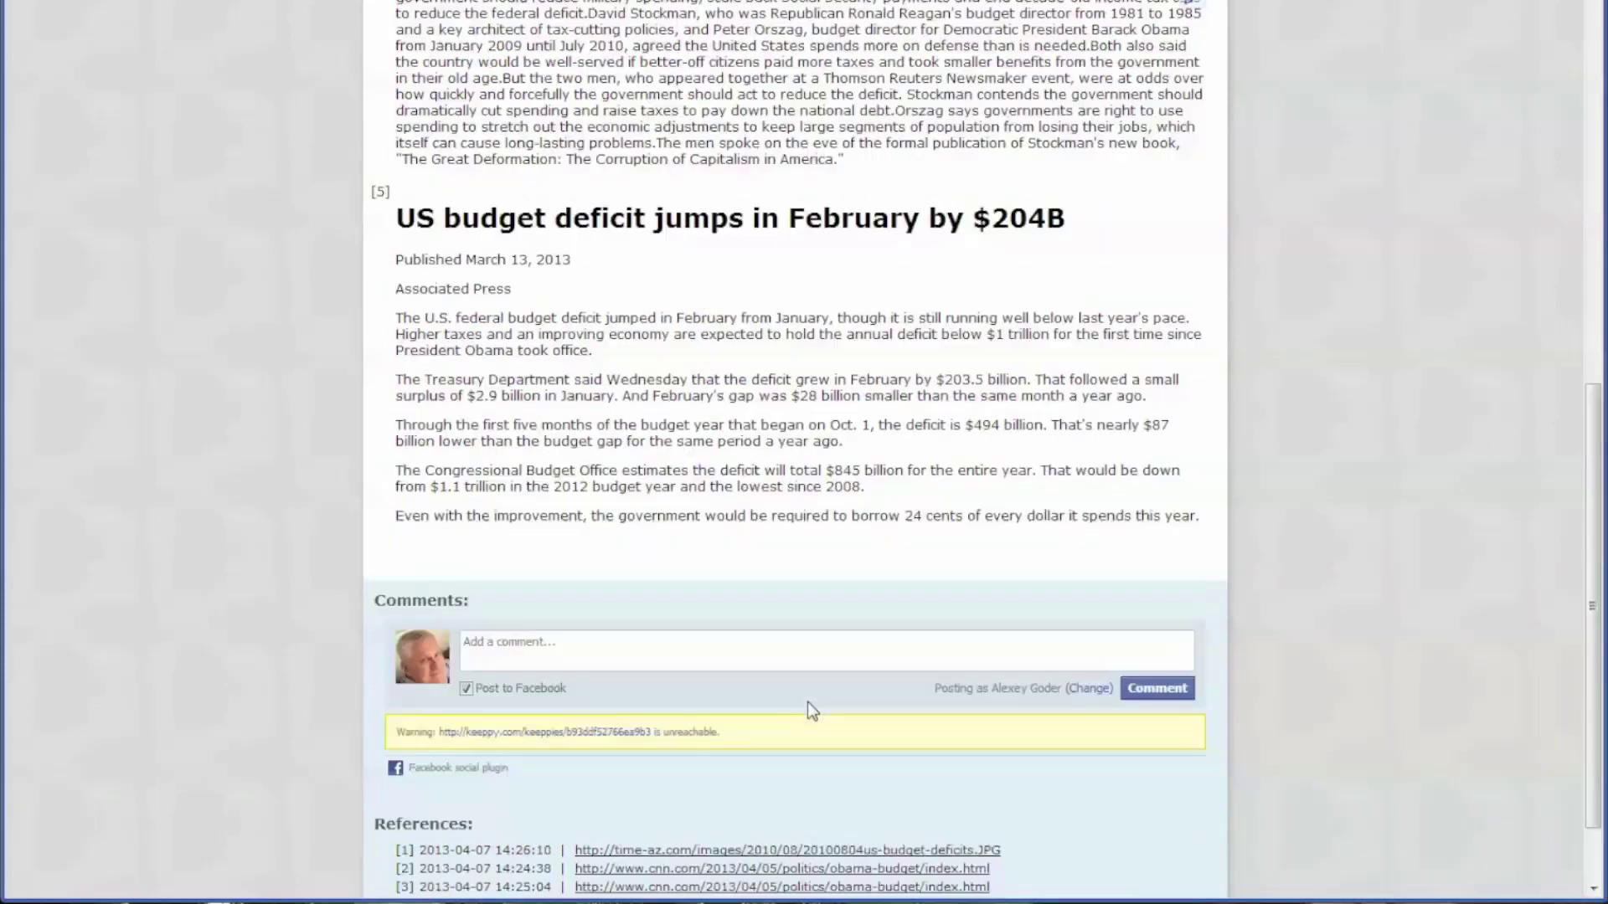
scroll(640, 265, "up", 5)
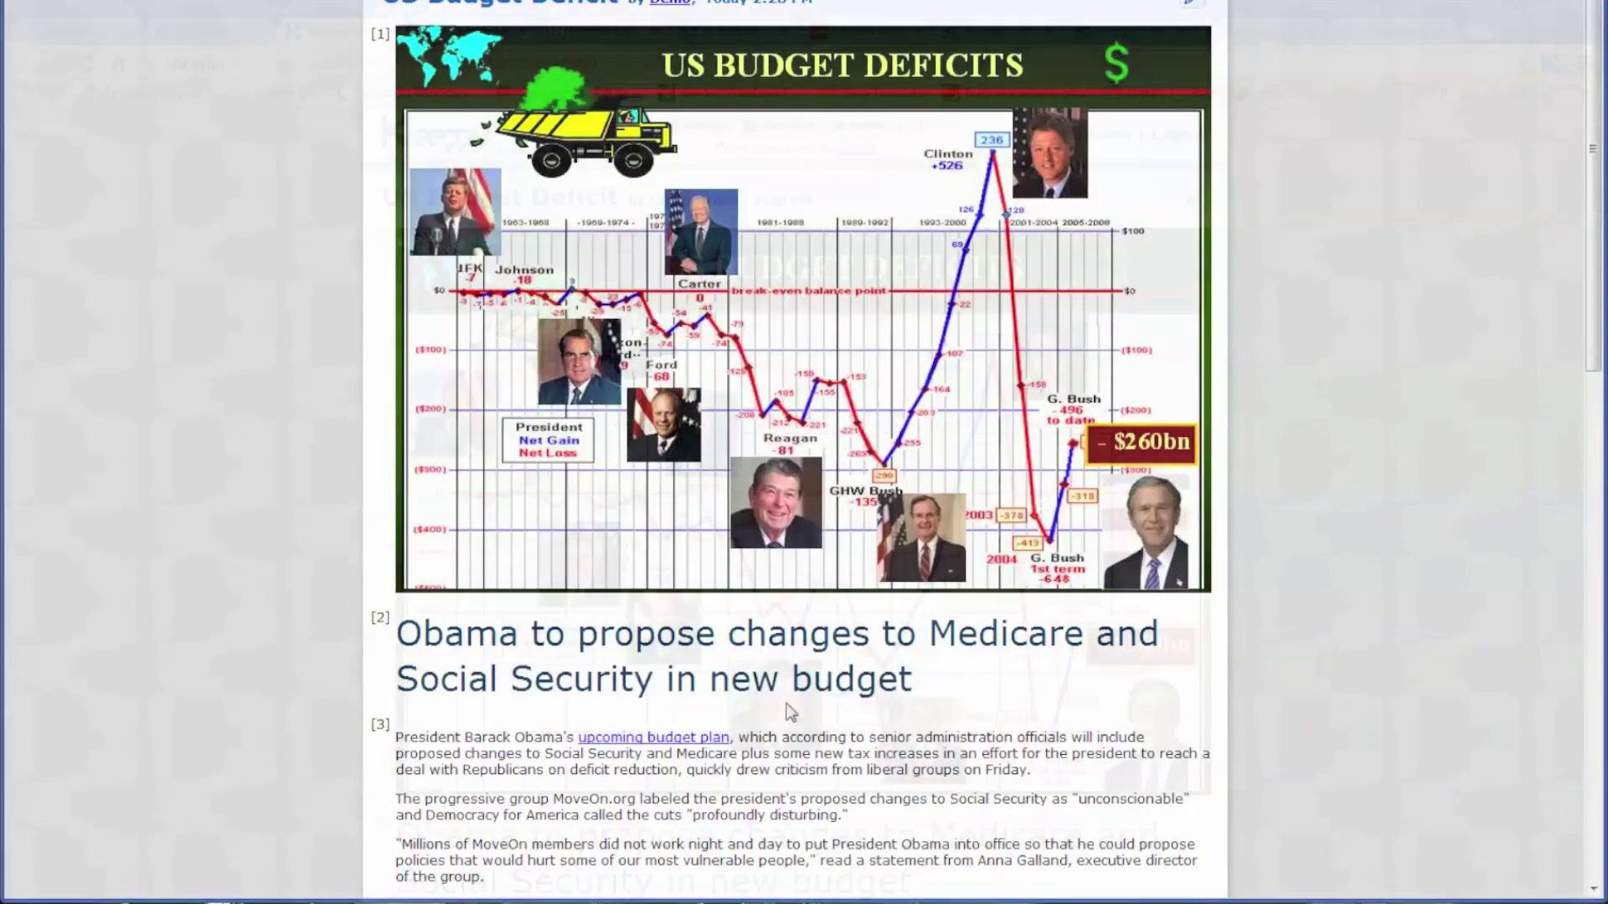
key("F11")
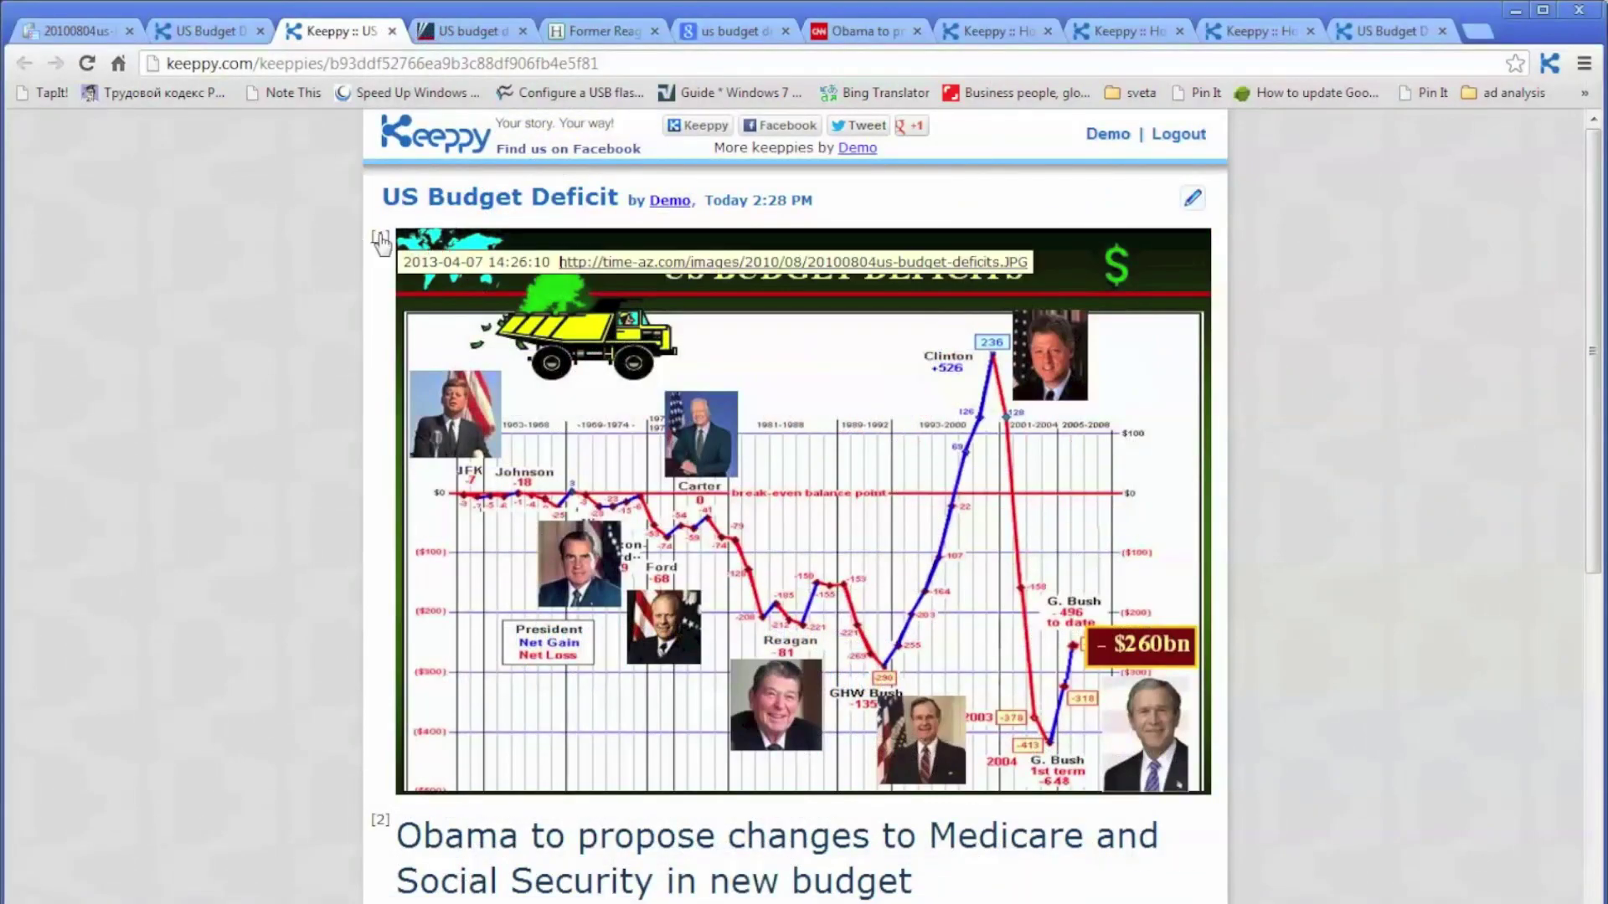
mouse_move(381, 243)
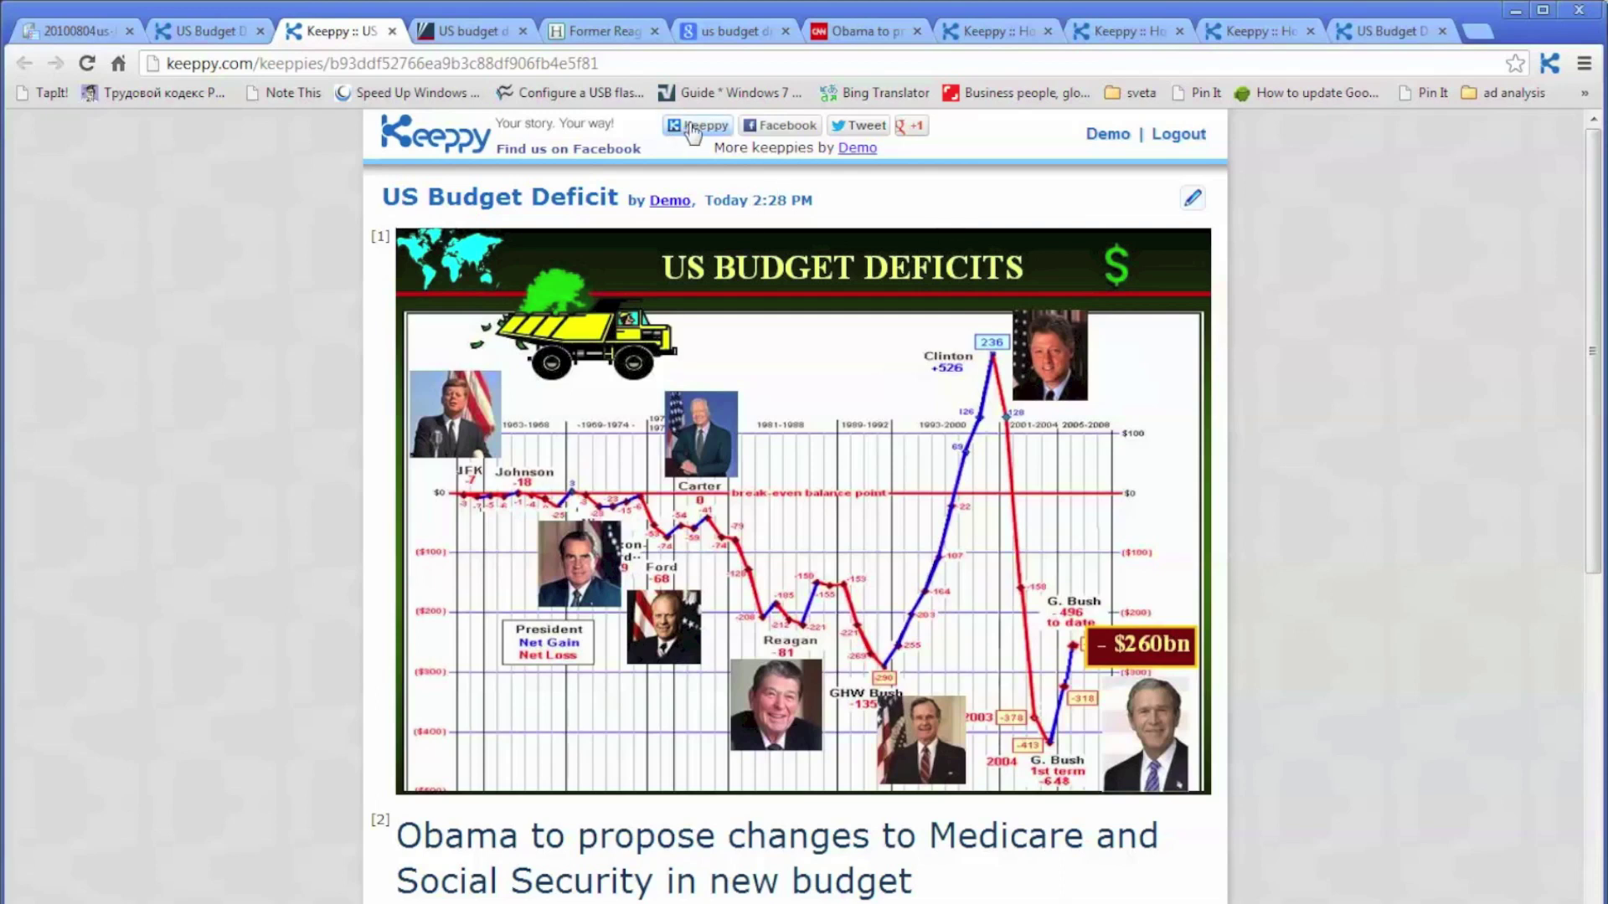
- Make the US Budget Deficit keeppy public with the News/Politics category
left_click(691, 127)
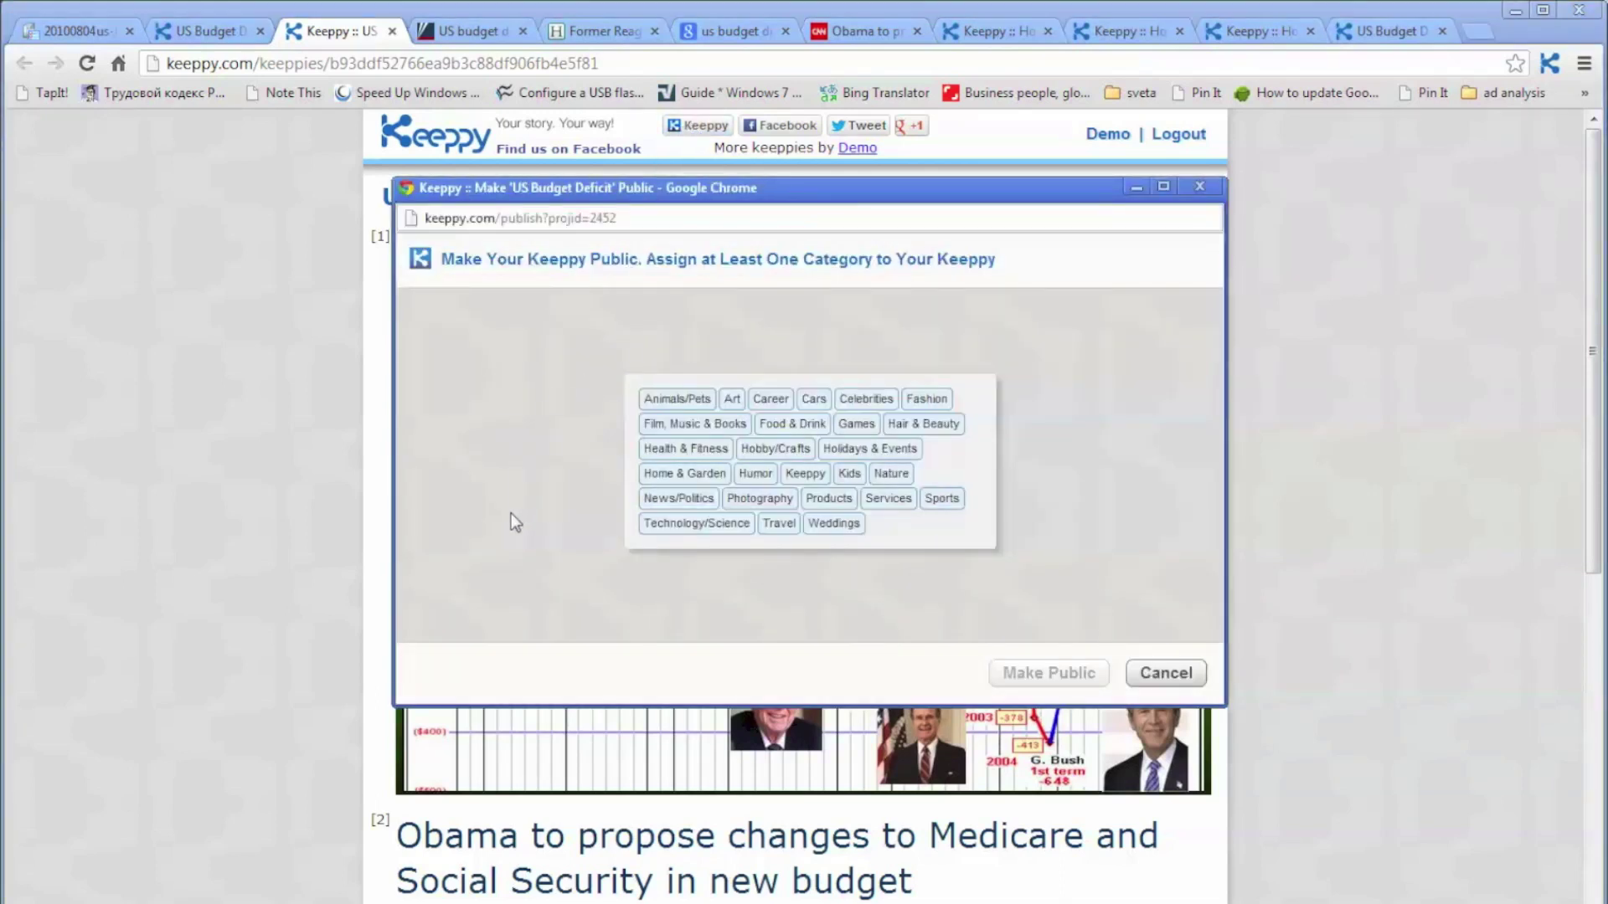
left_click(678, 502)
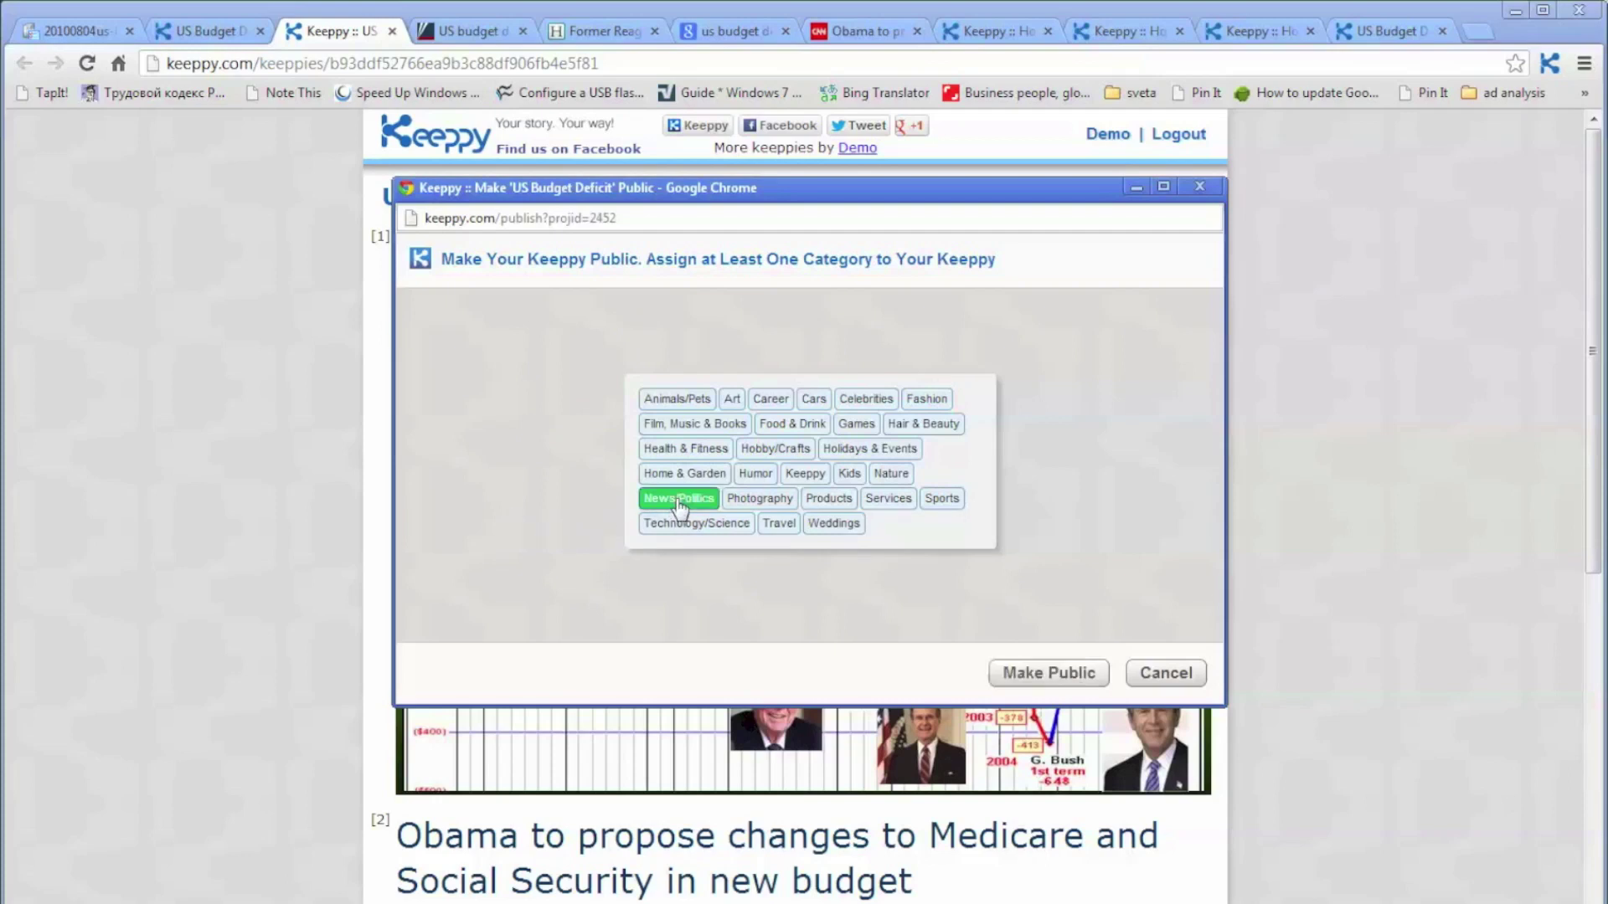
left_click(1042, 672)
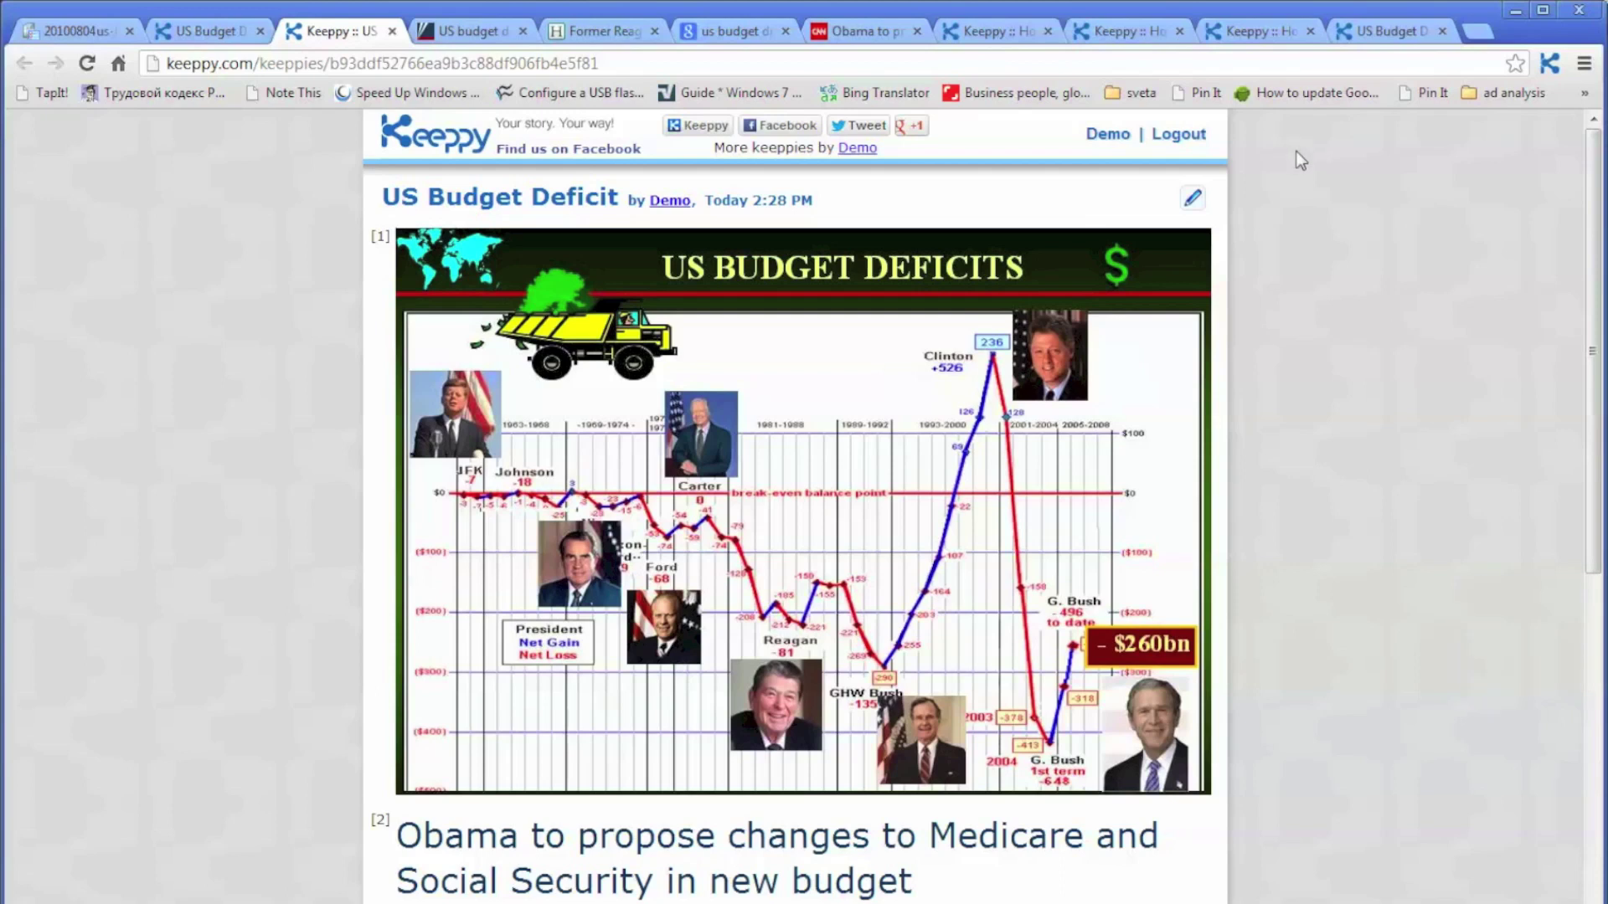
- On the Keeppy Home tab, list all the Demo account's keeppies via My Keeppies > All
left_click(994, 33)
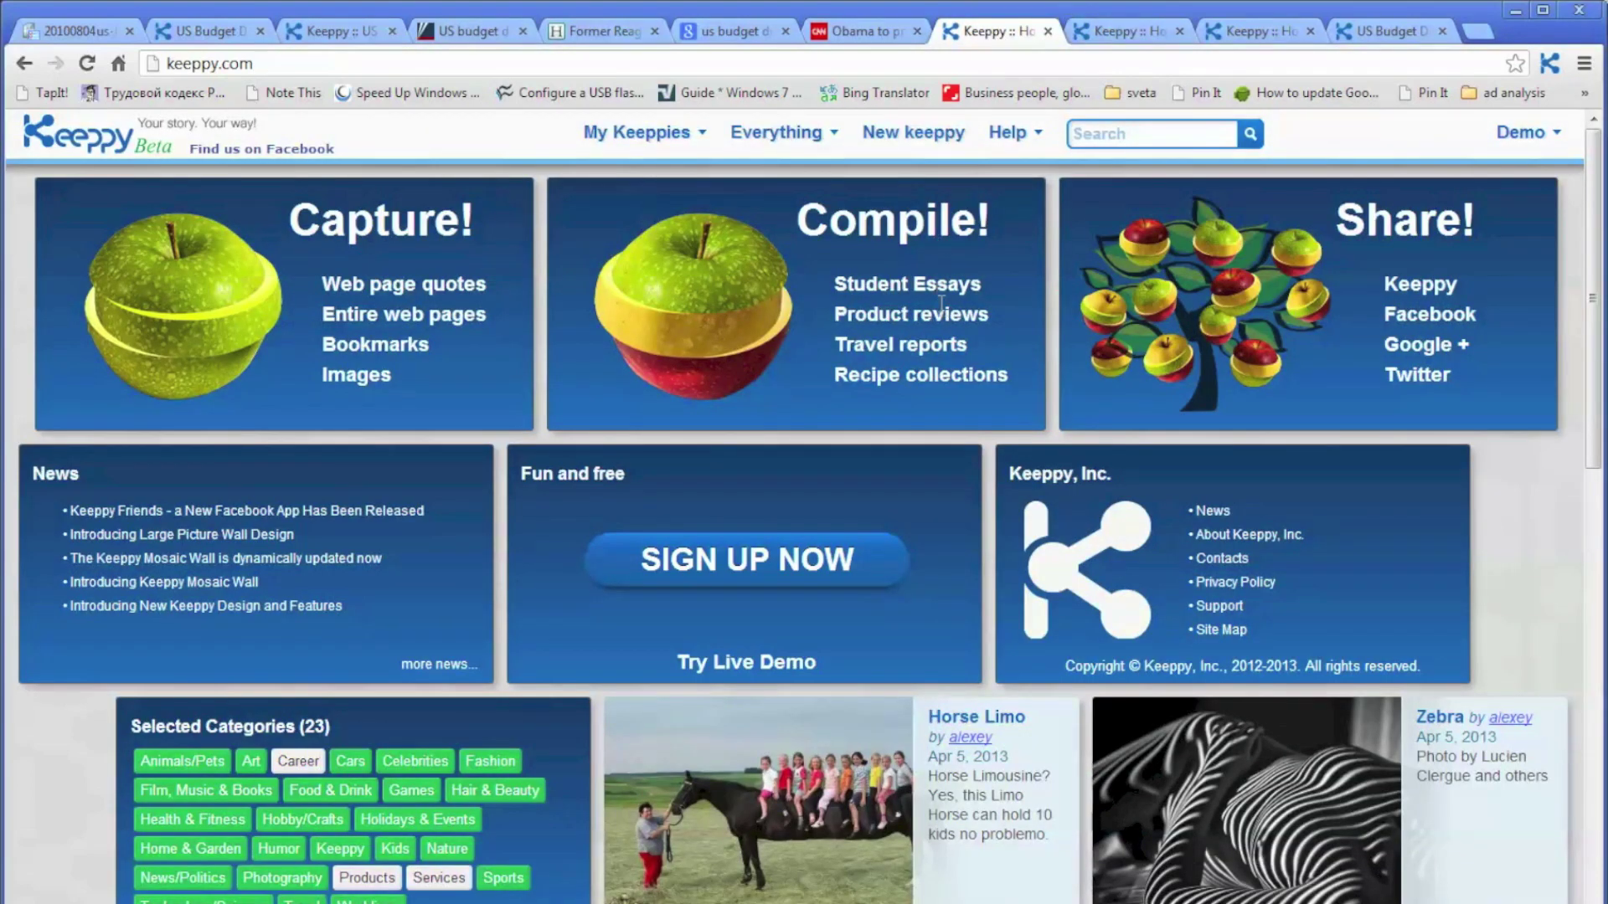
mouse_move(702, 154)
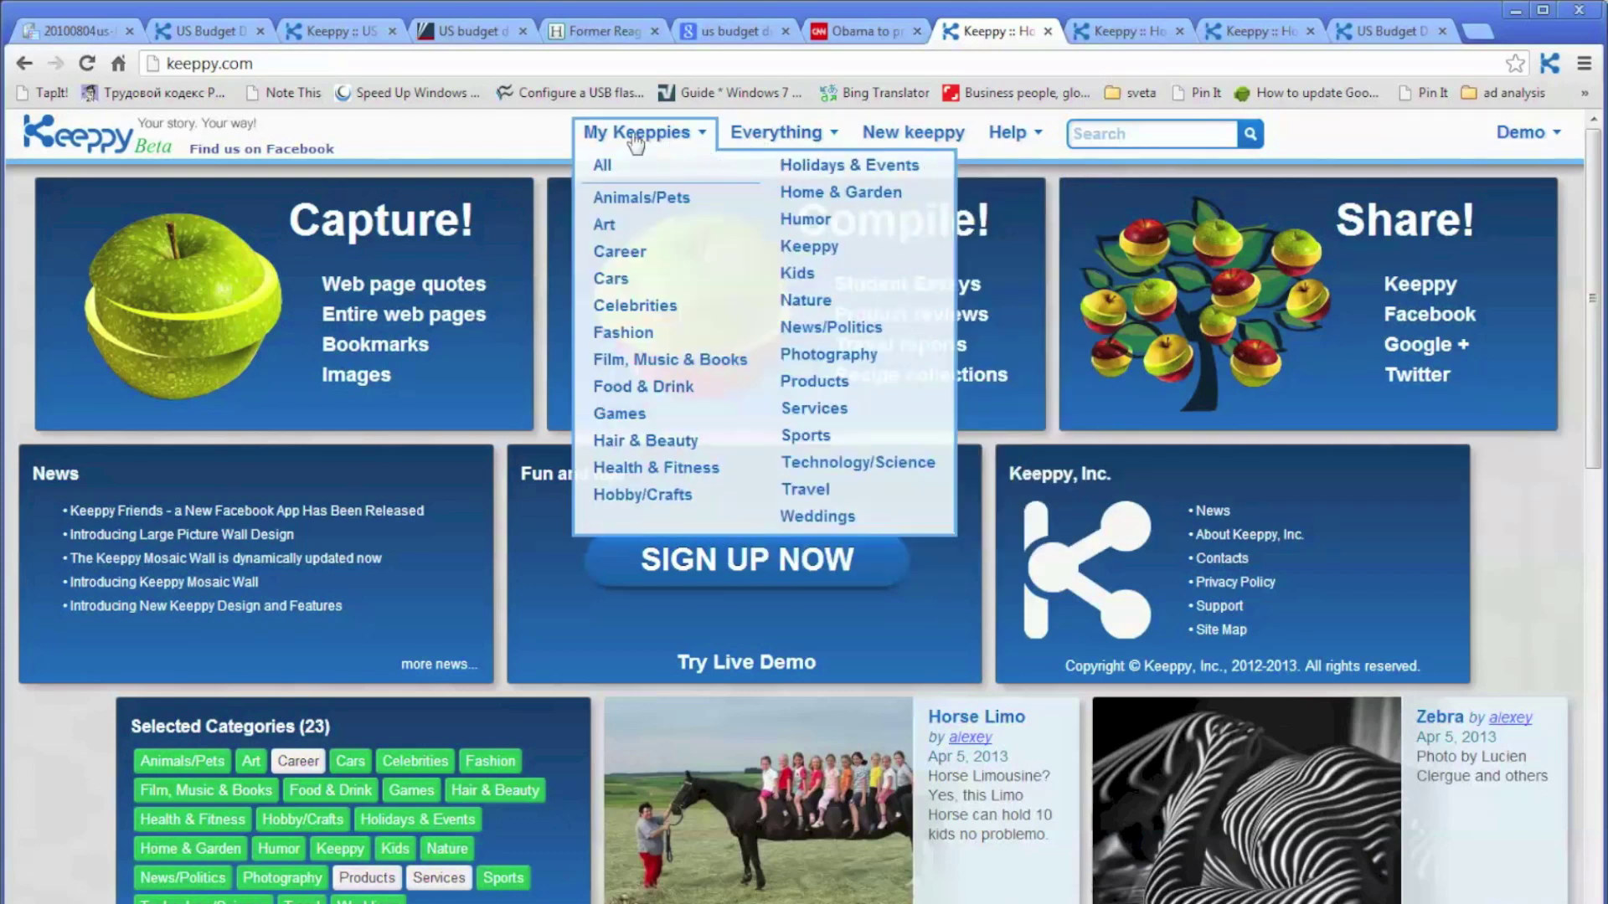
left_click(603, 169)
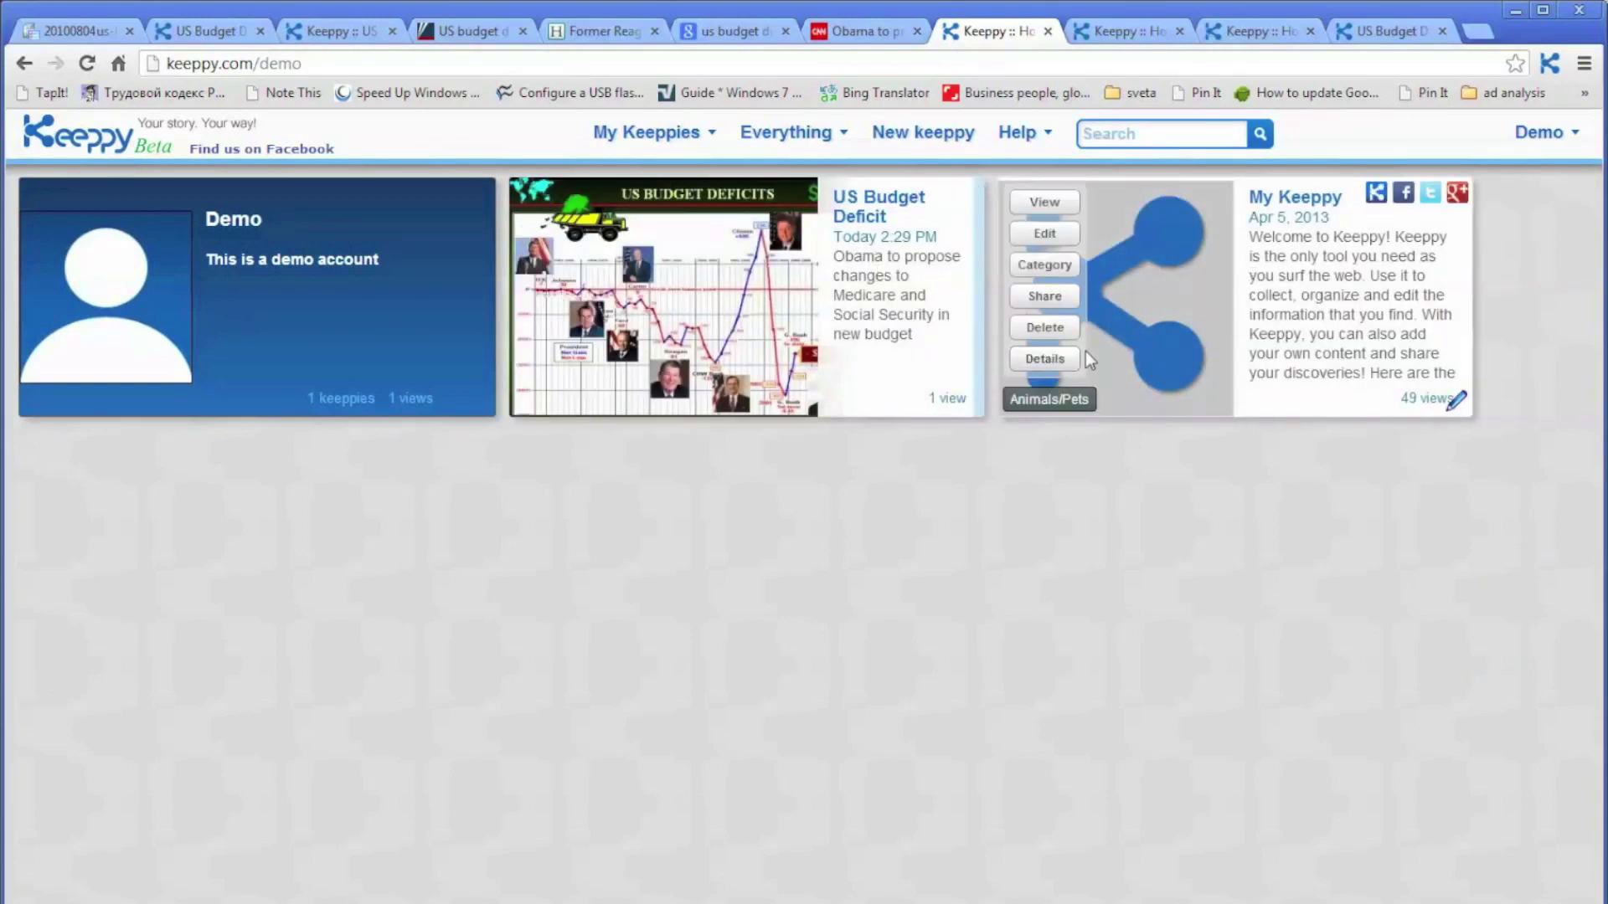
left_click(653, 132)
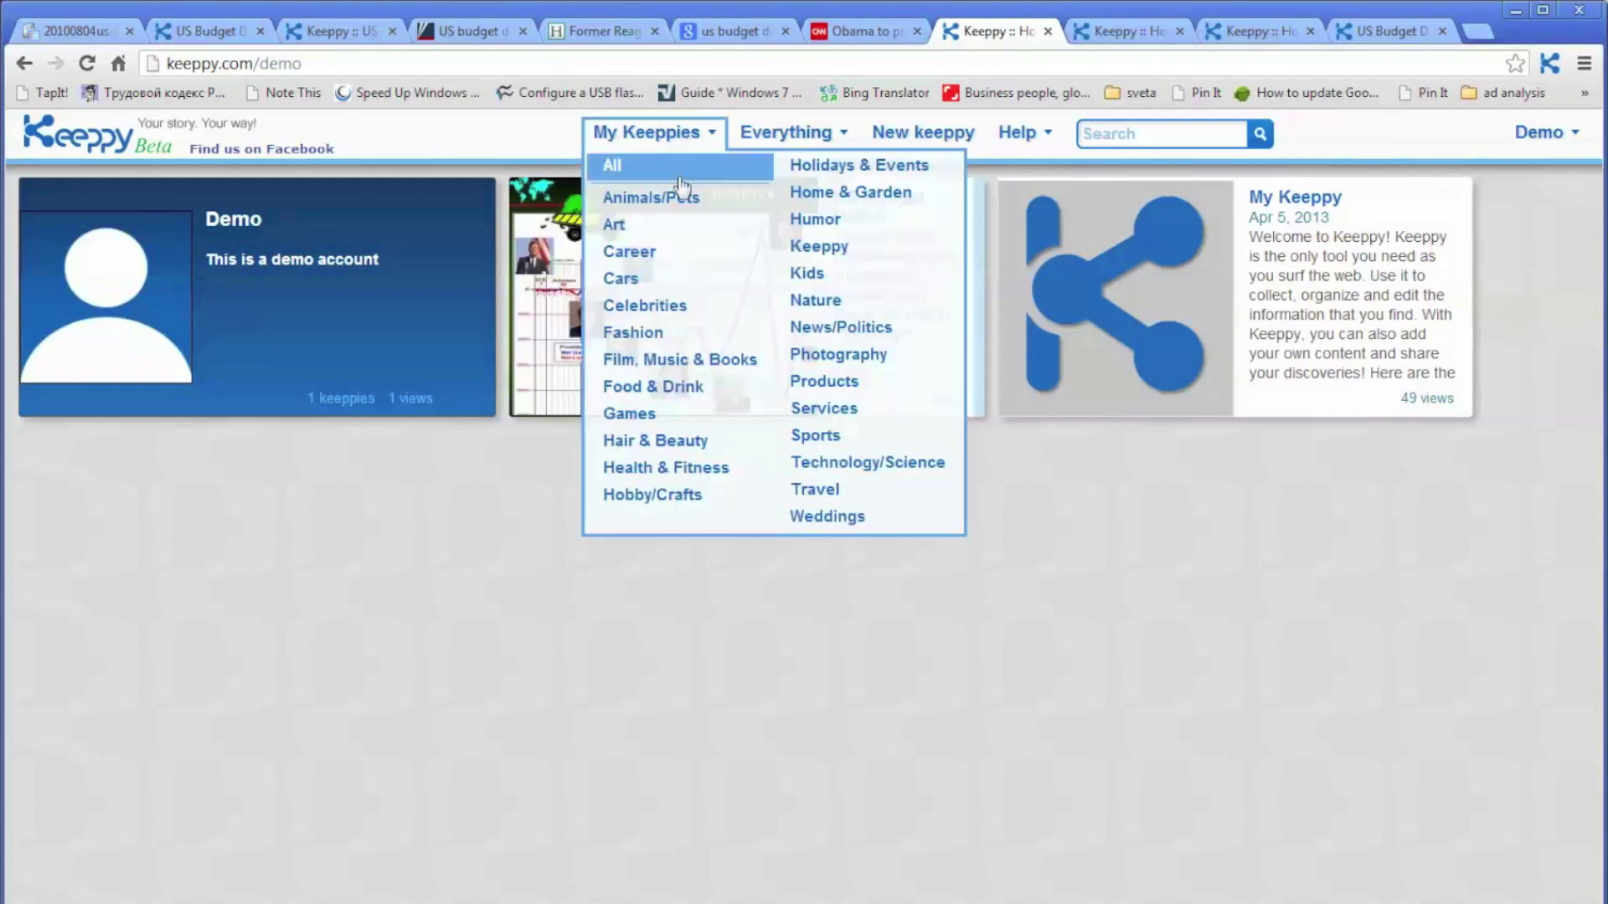
mouse_move(800, 331)
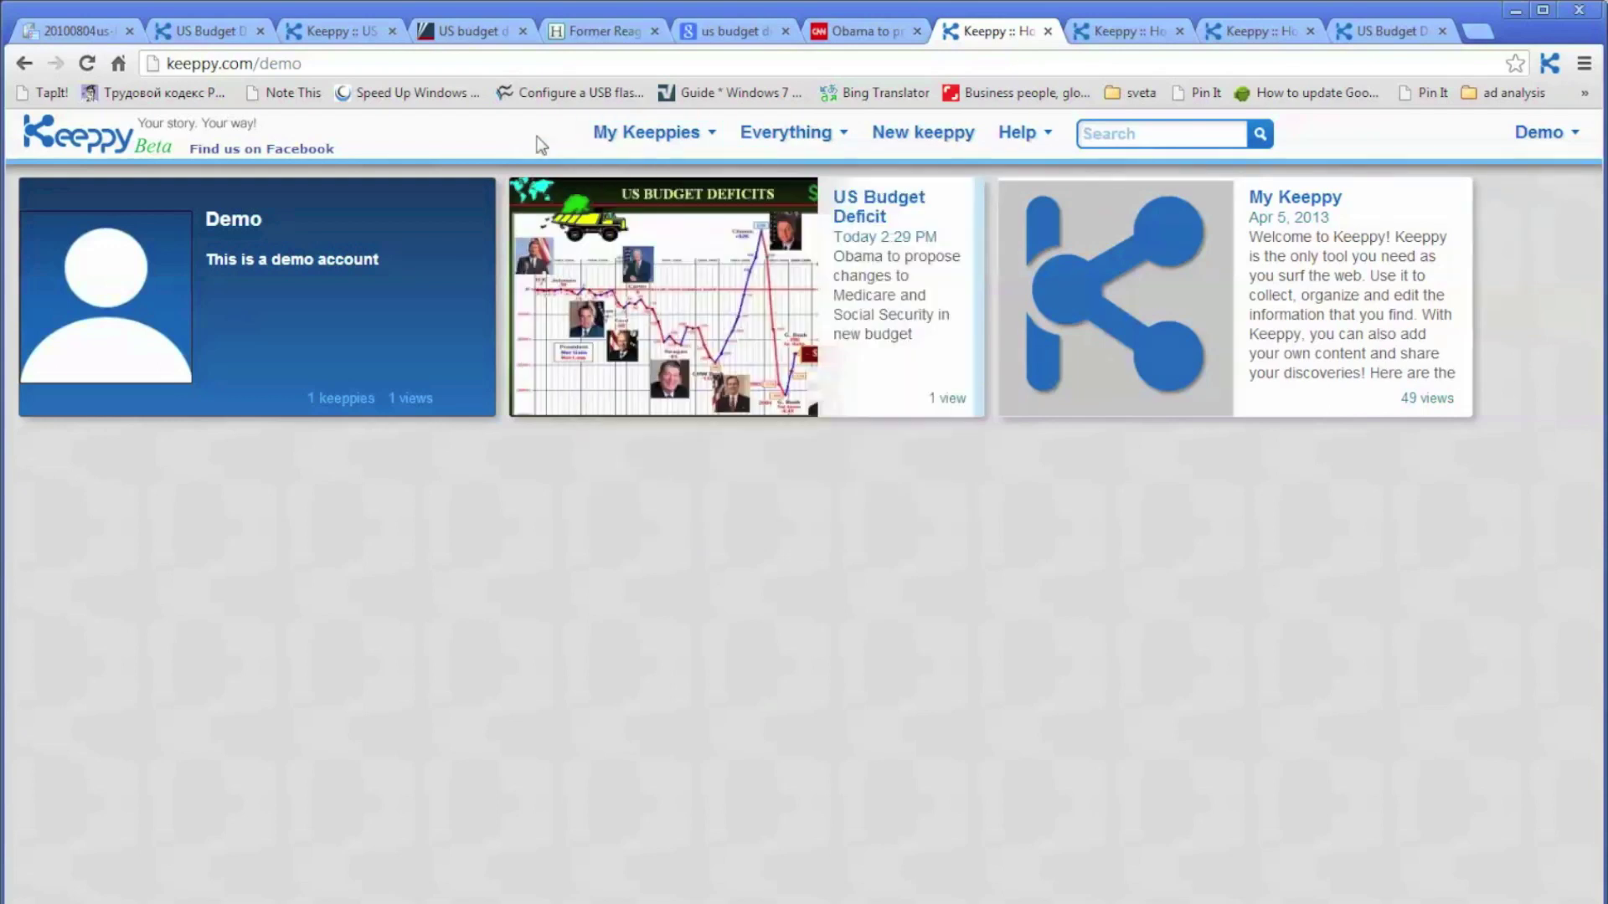
mouse_move(782, 136)
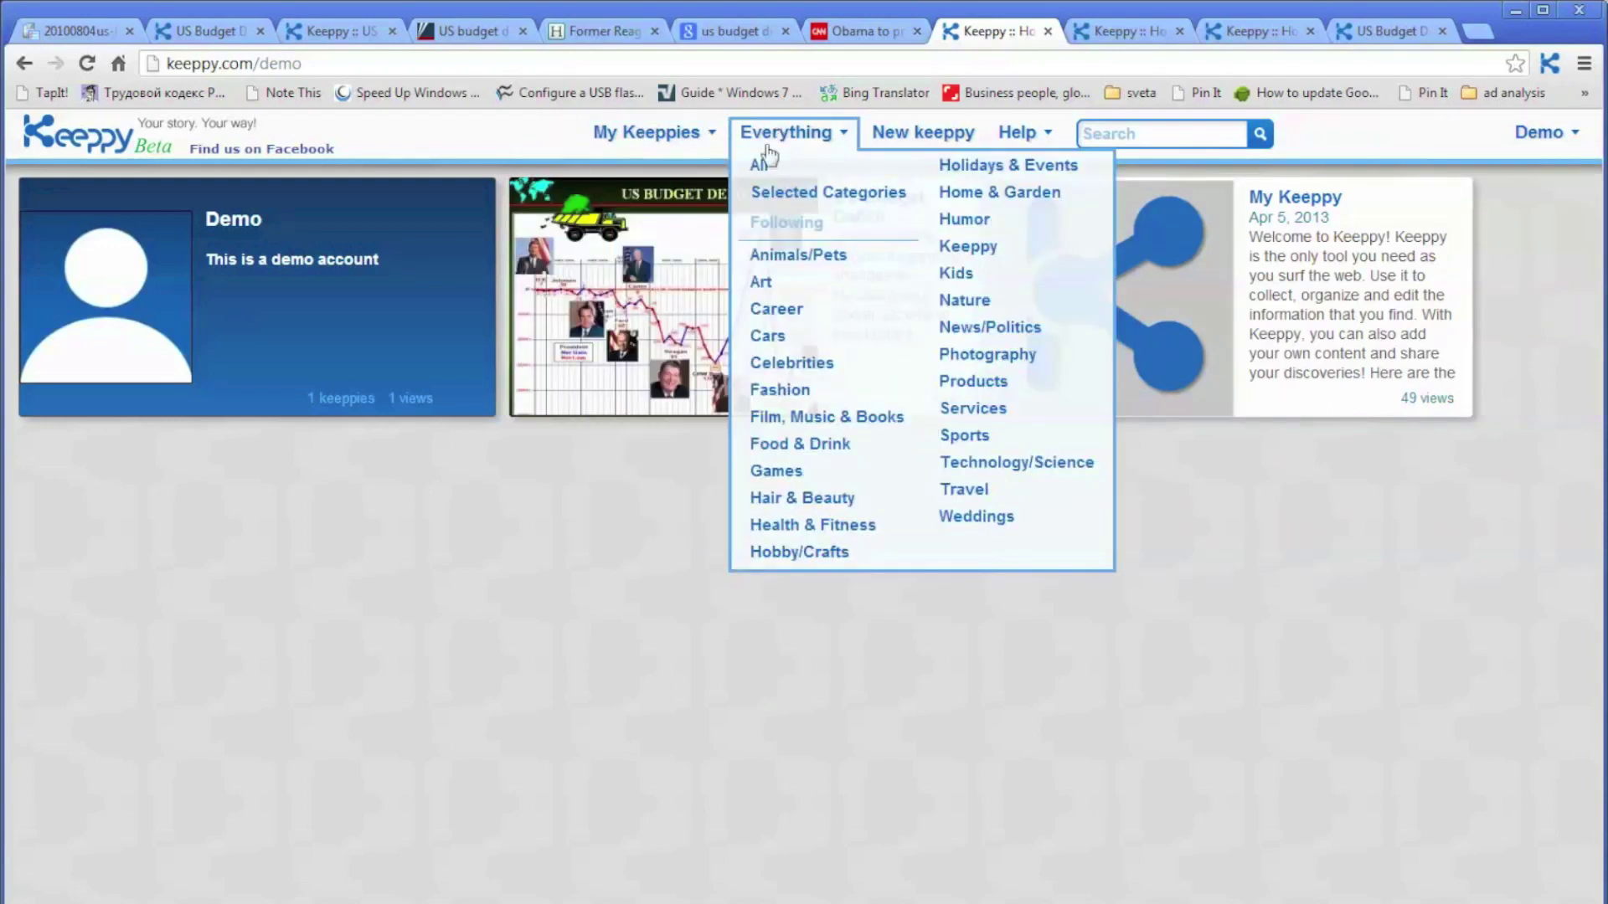
- Show the public Everything > All gallery at keeppy.com/all
left_click(758, 166)
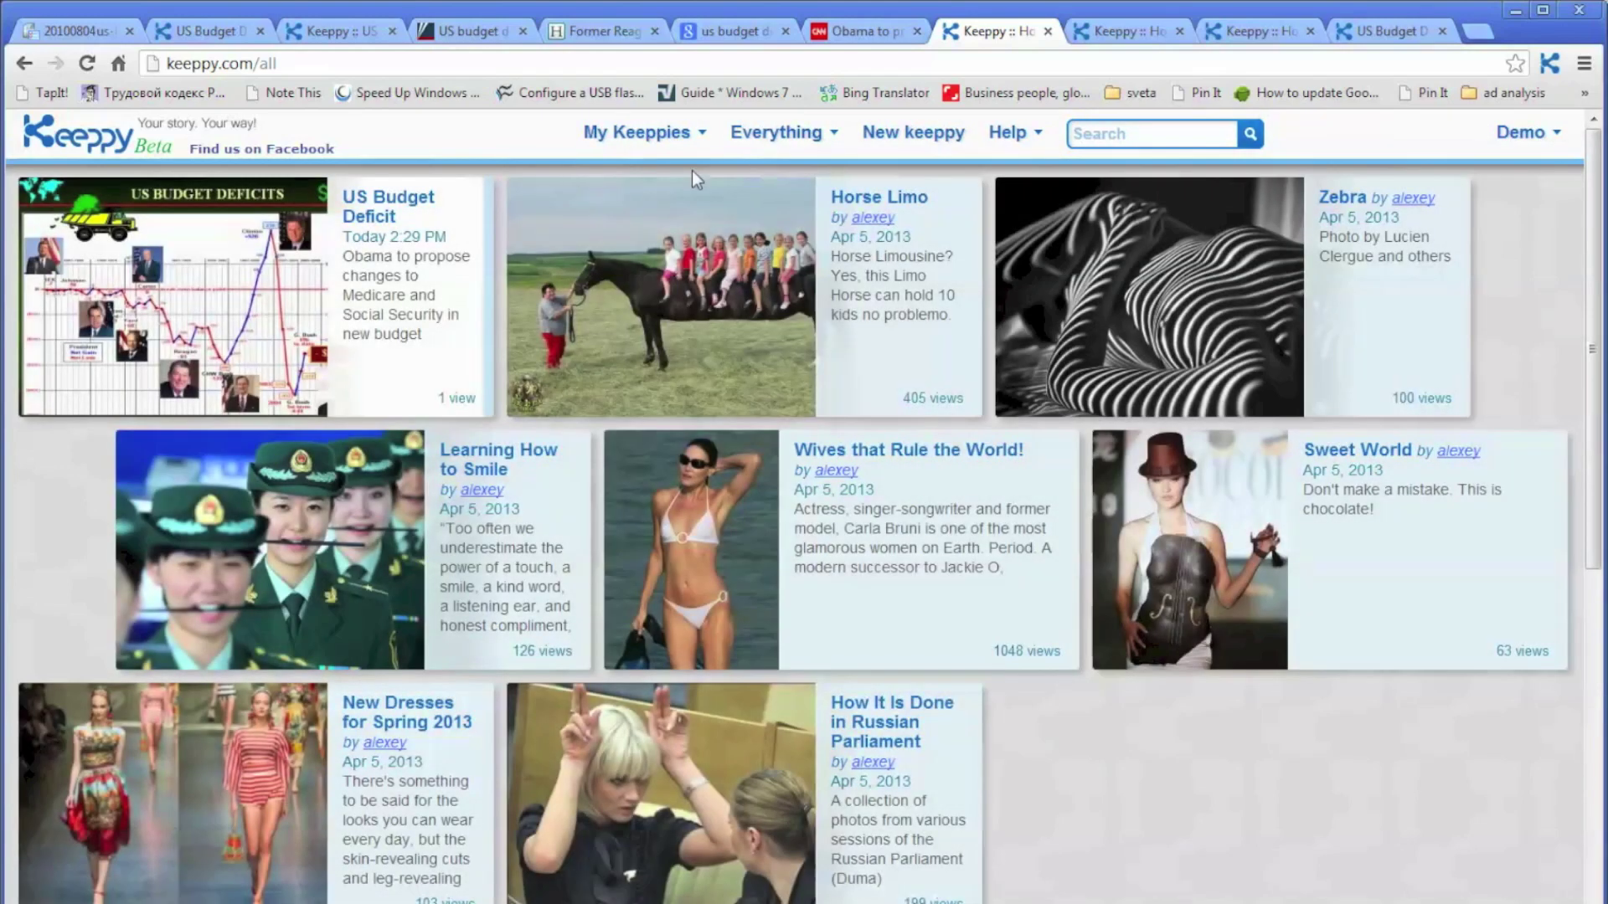
mouse_move(464, 343)
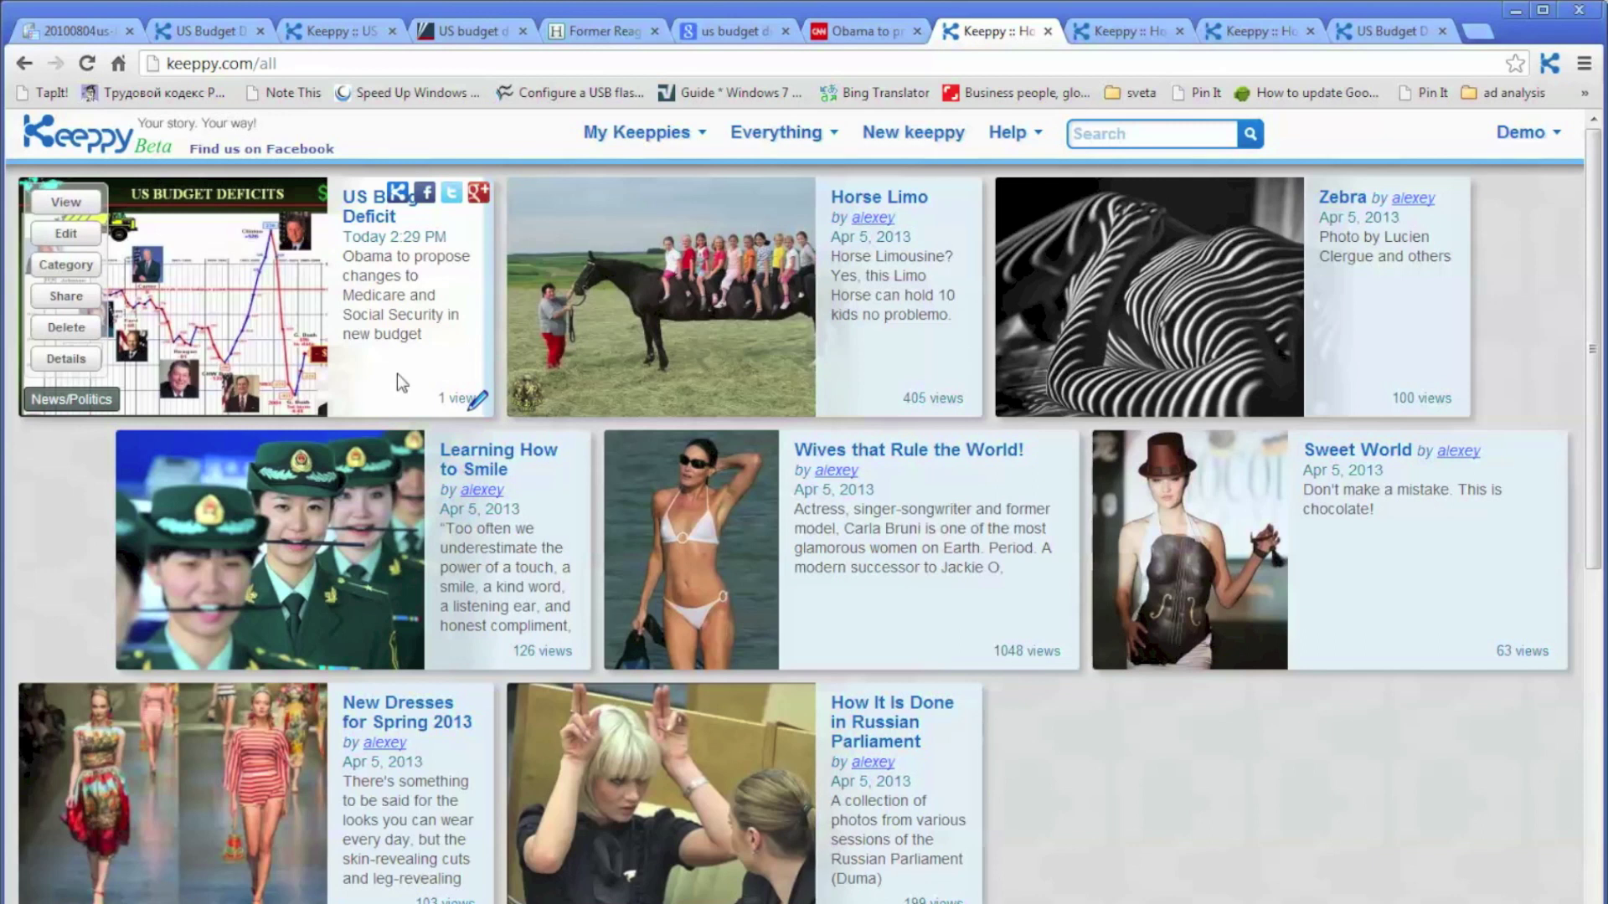
- Share the US Budget Deficit card to the Facebook wall via its Facebook icon
left_click(423, 195)
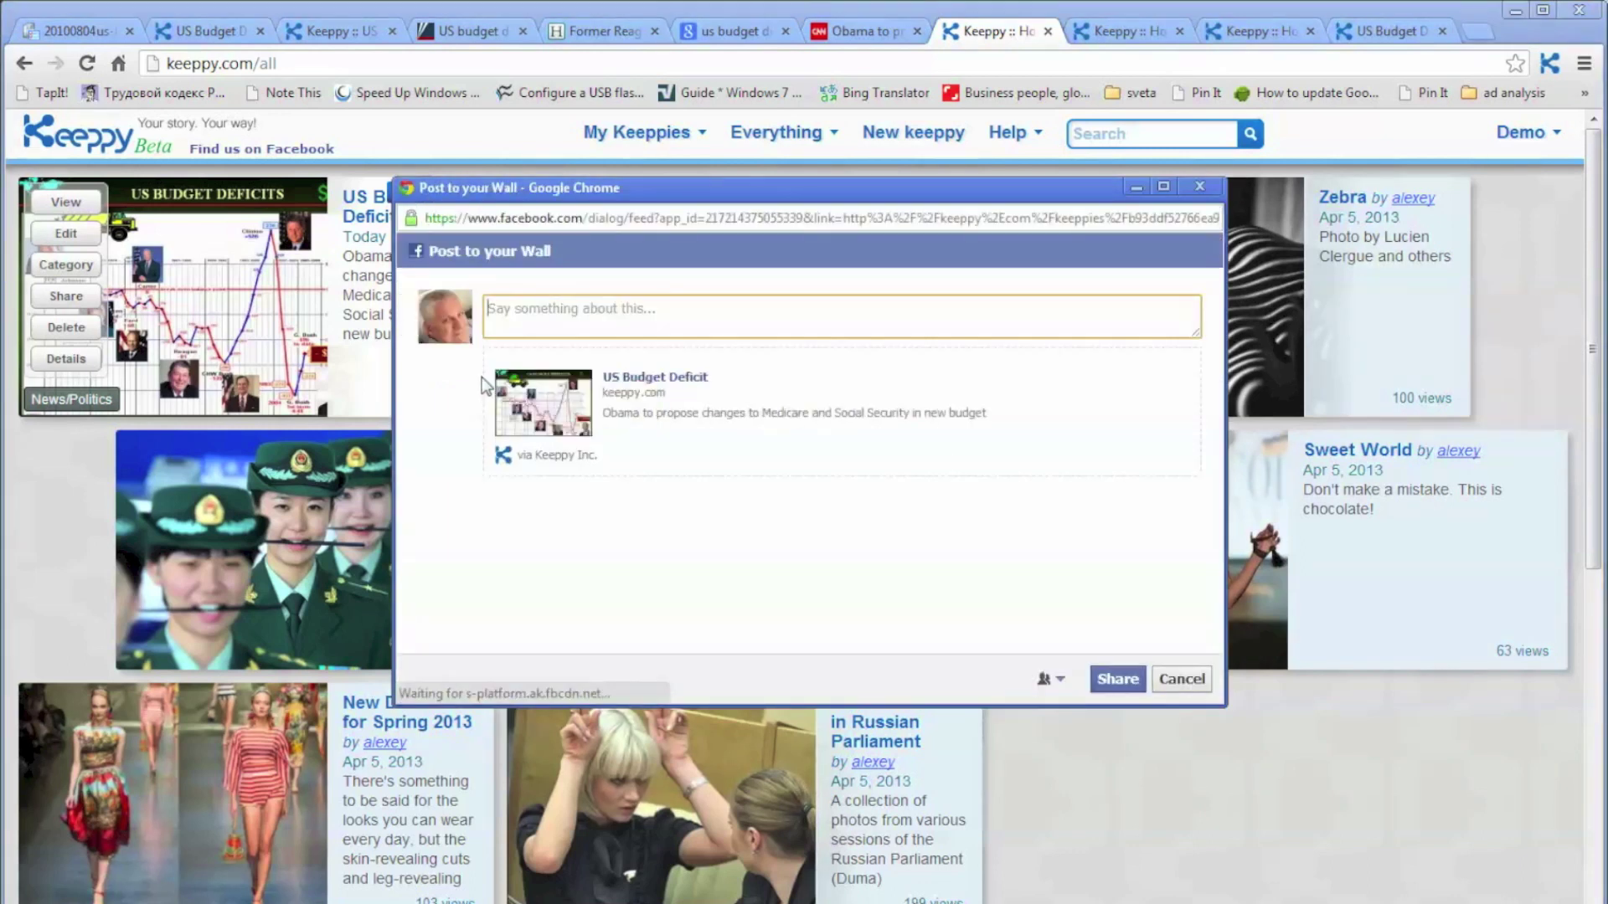
left_click(1130, 682)
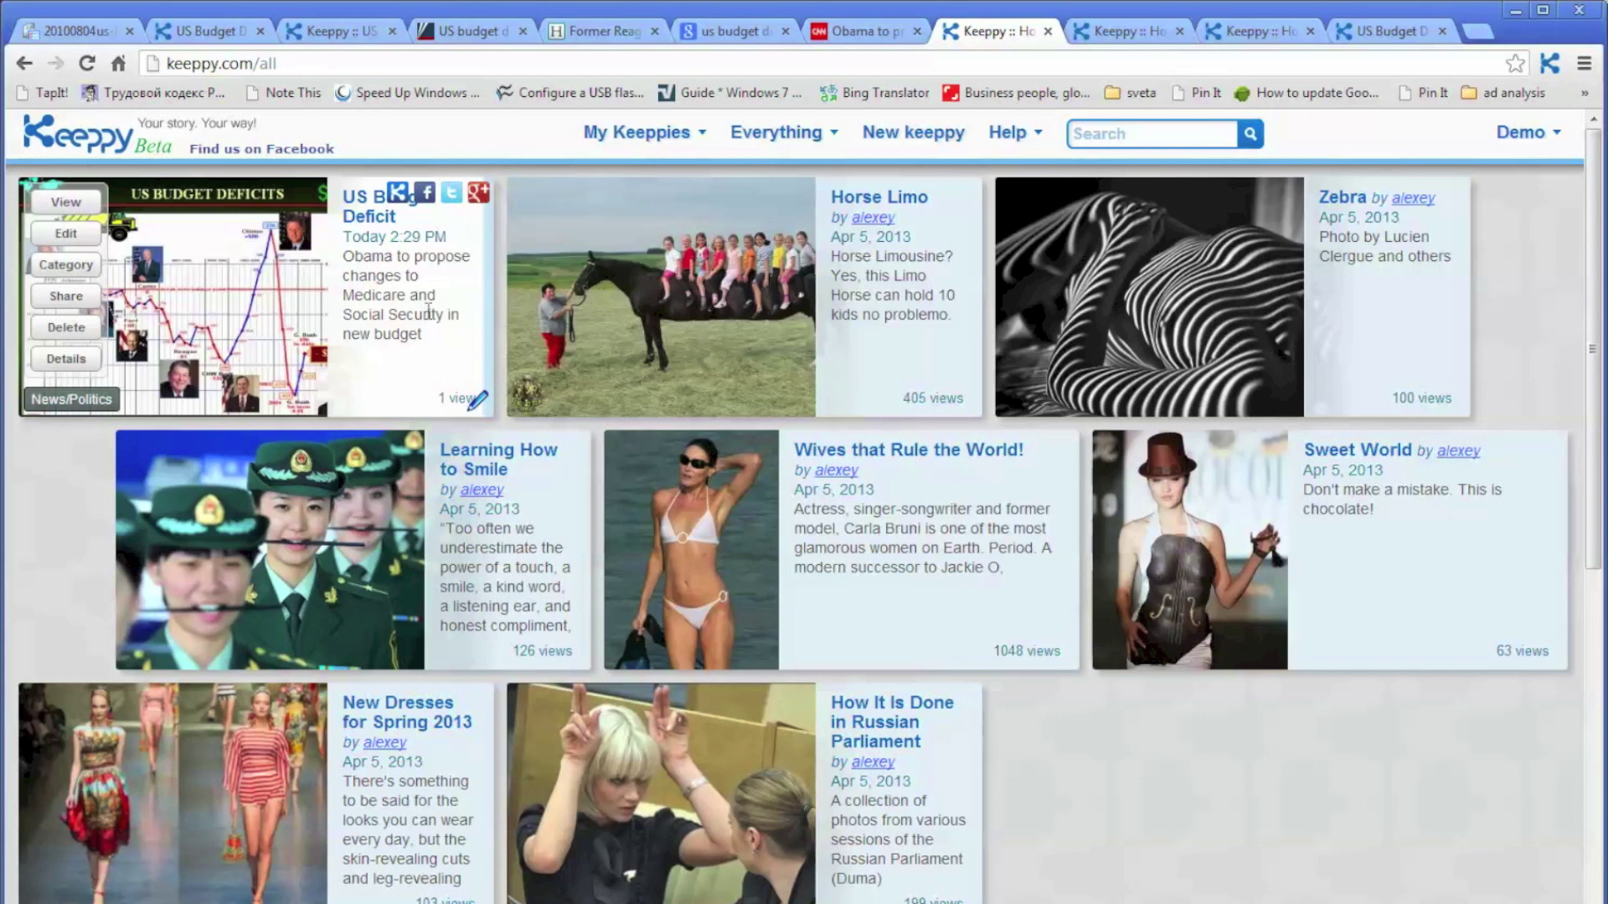
left_click(1540, 134)
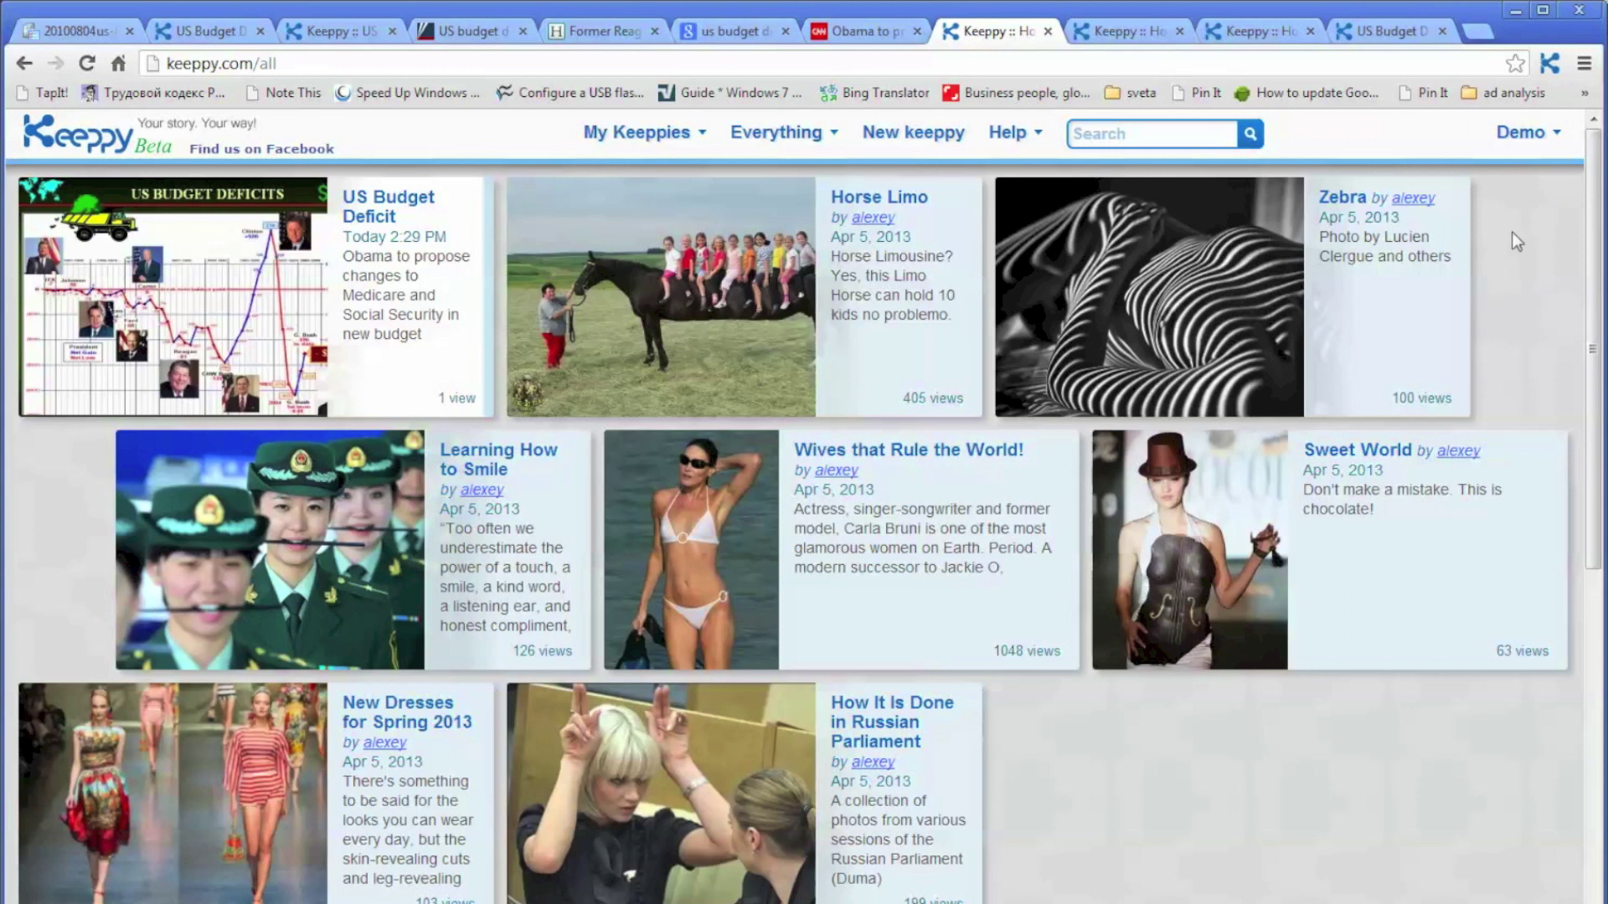
- Log out of Demo and open the sign-up form, clicking into the username and e-mail fields
mouse_move(1516, 149)
left_click(1465, 199)
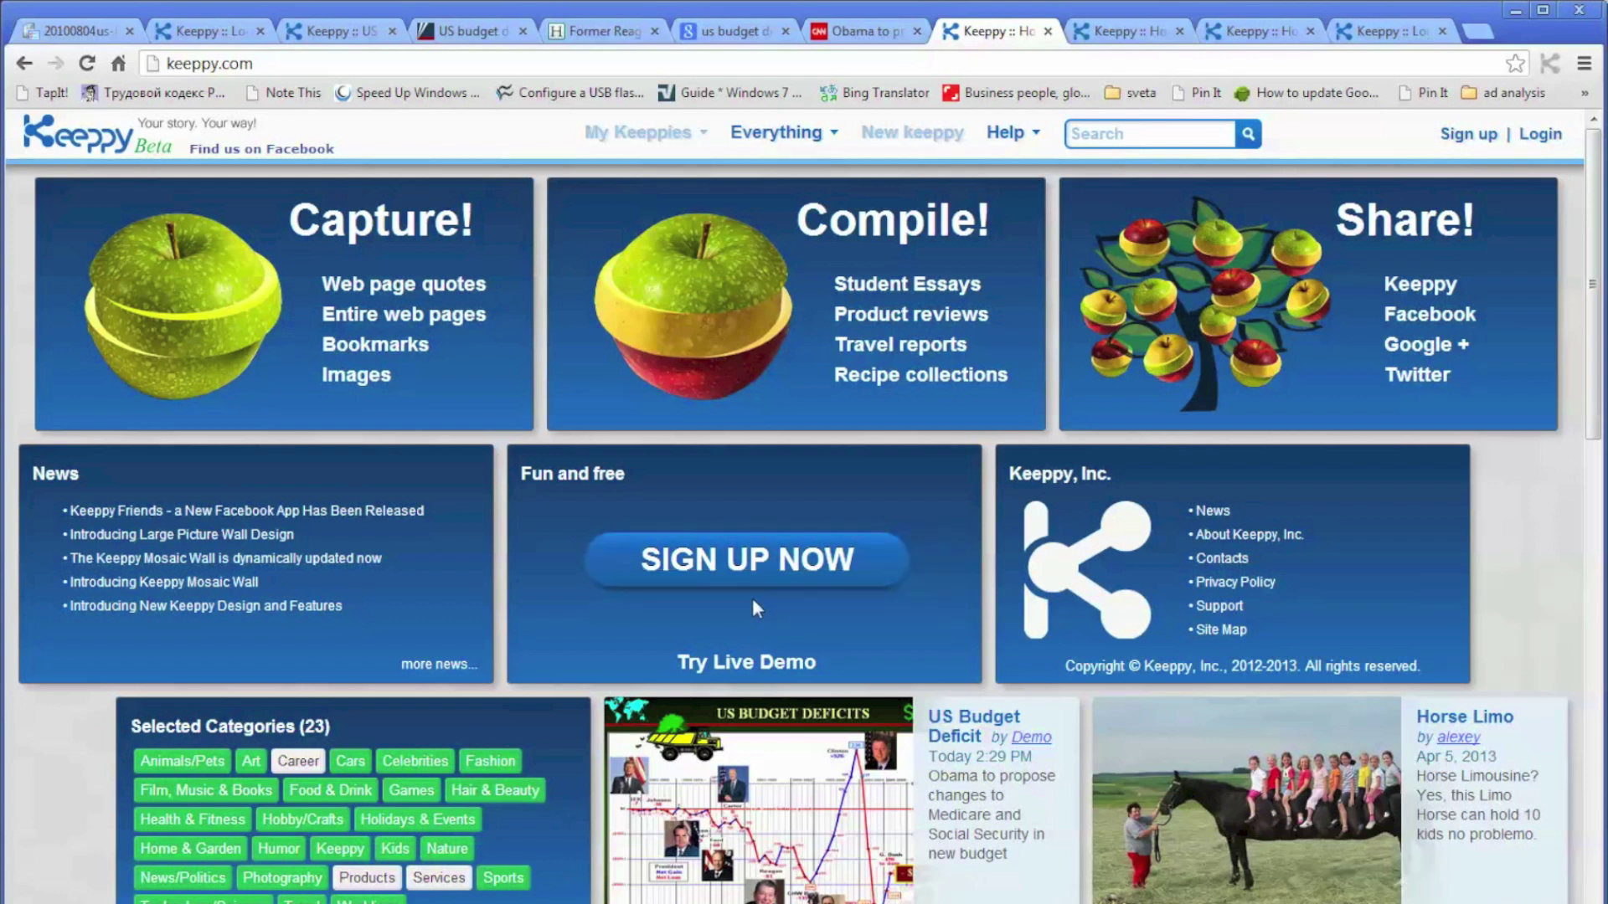
left_click(737, 559)
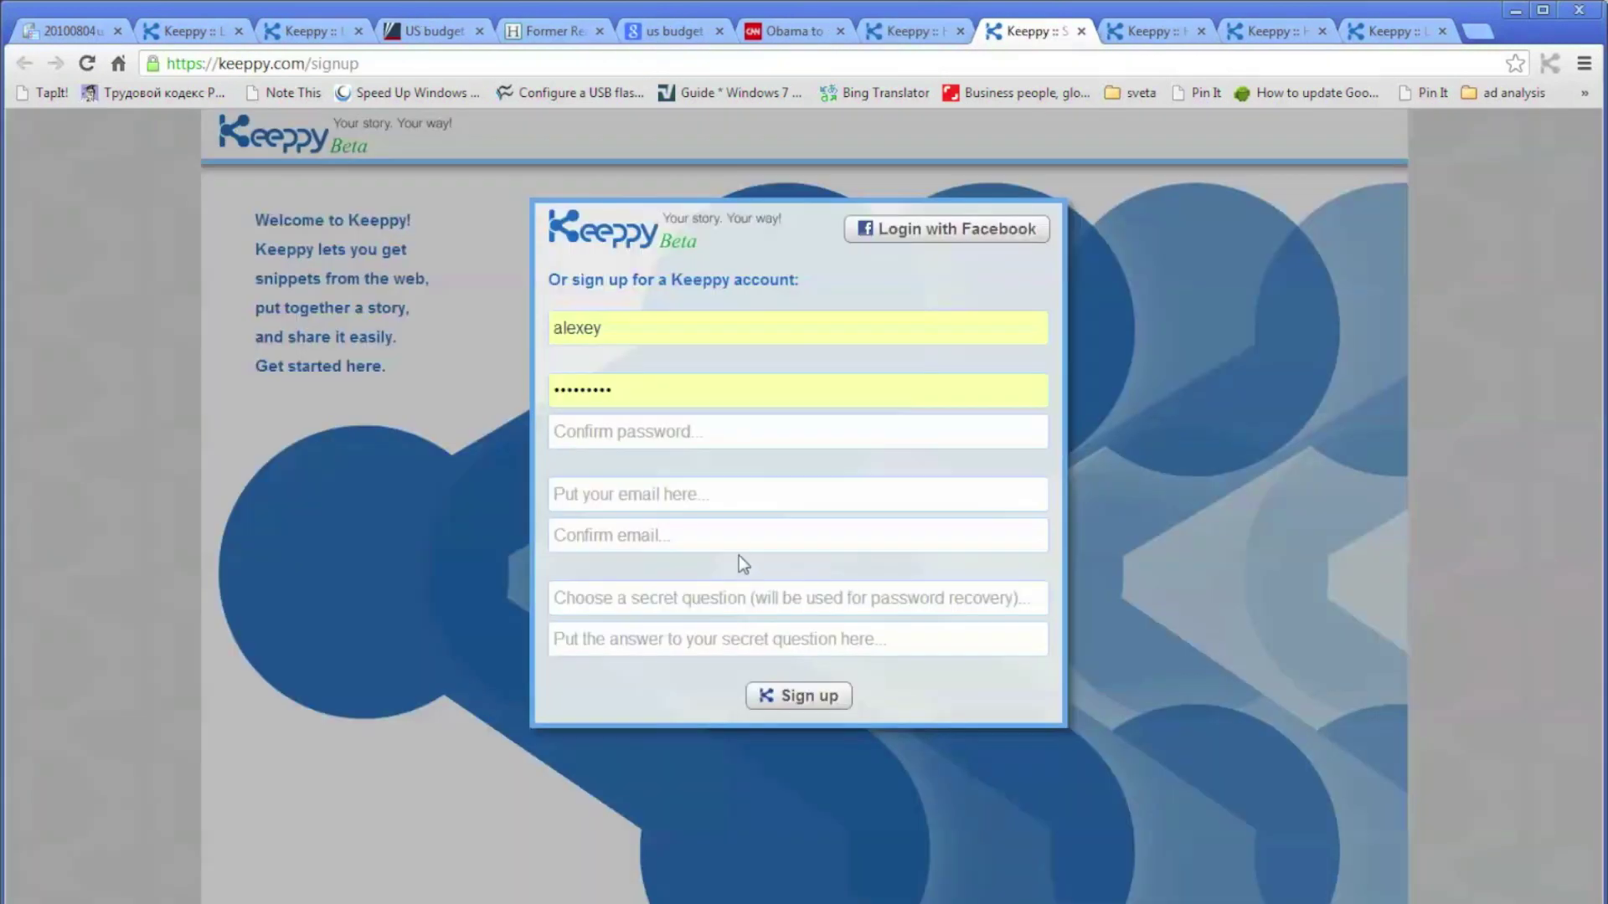
left_click(621, 323)
left_click(673, 492)
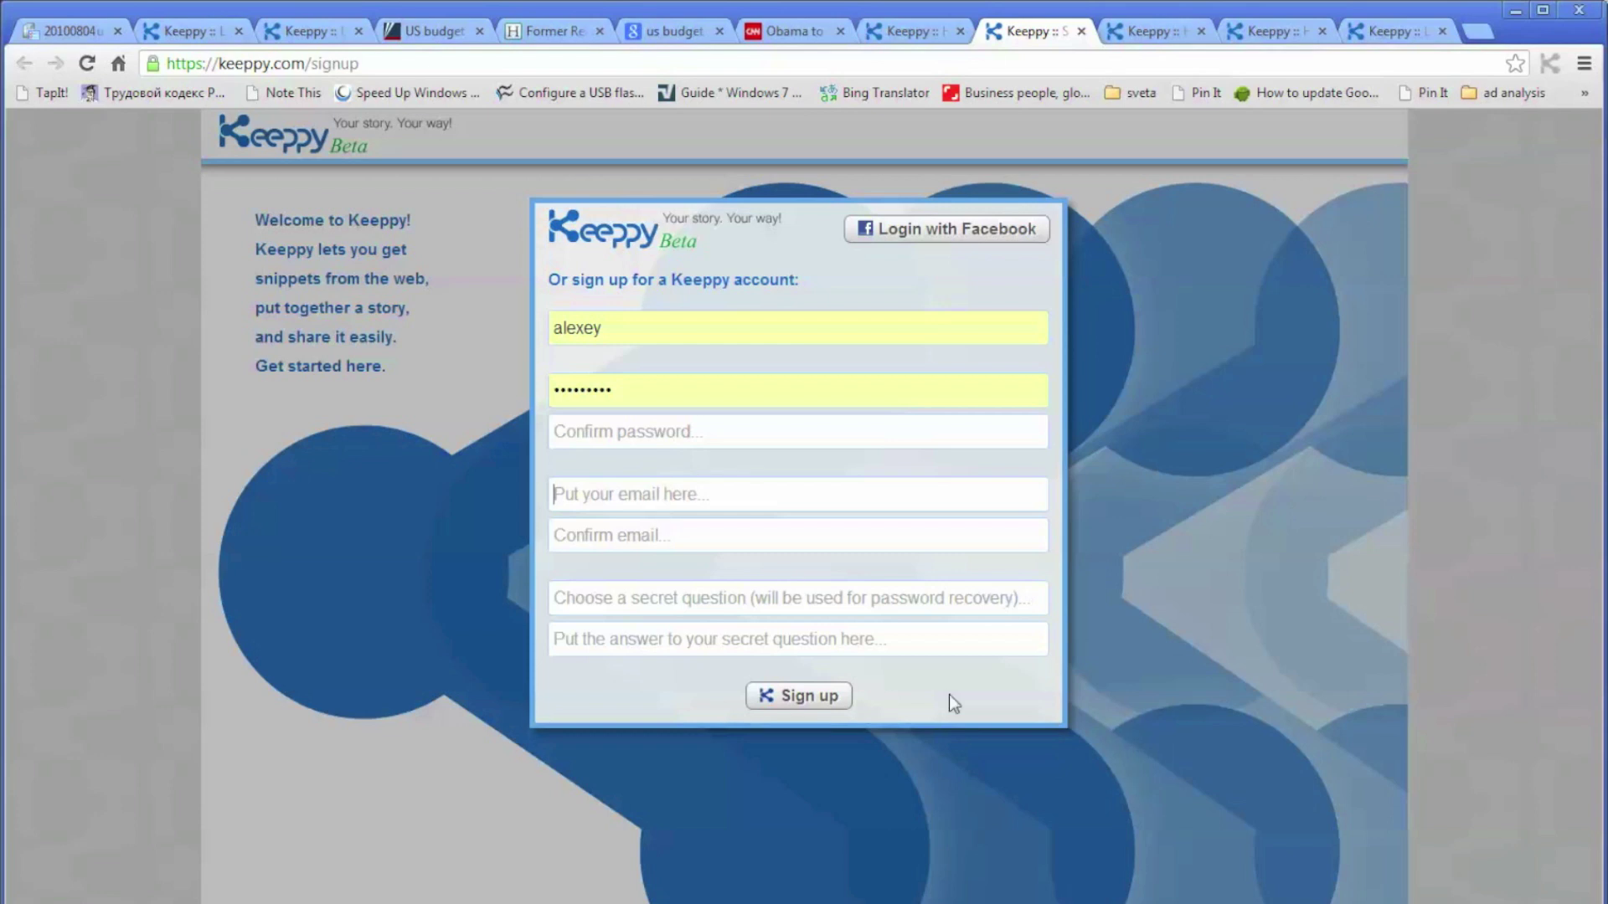